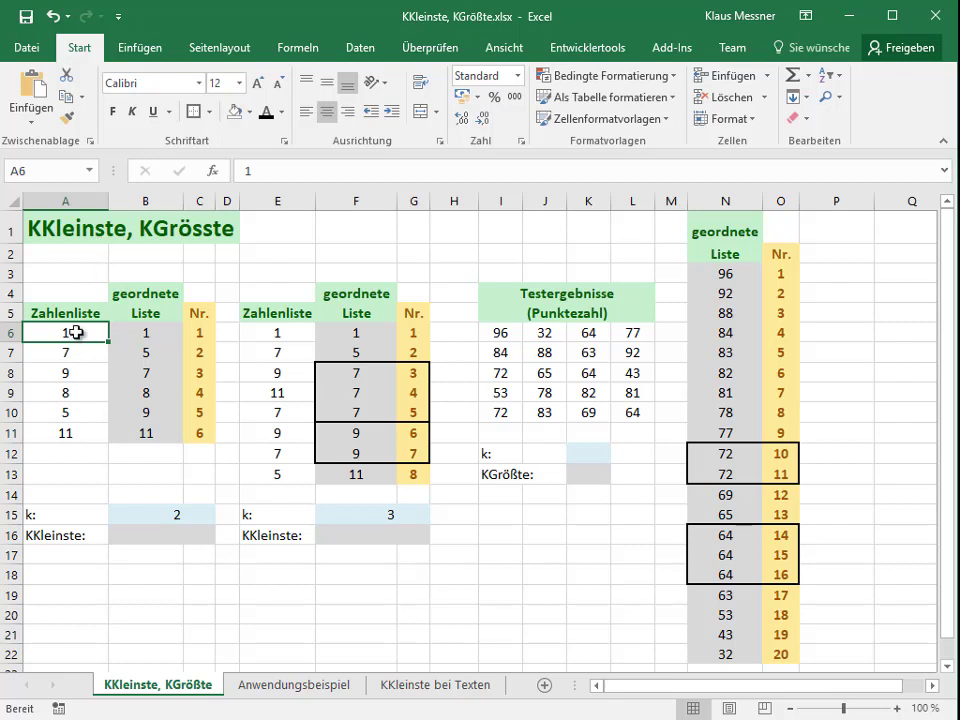
Point out the unsorted and sorted Zahlenliste values, with ranks 2 and 3 as 5 and 7
{"action": "left_click_drag", "start_coordinate": [72, 332], "coordinate": [64, 432]}
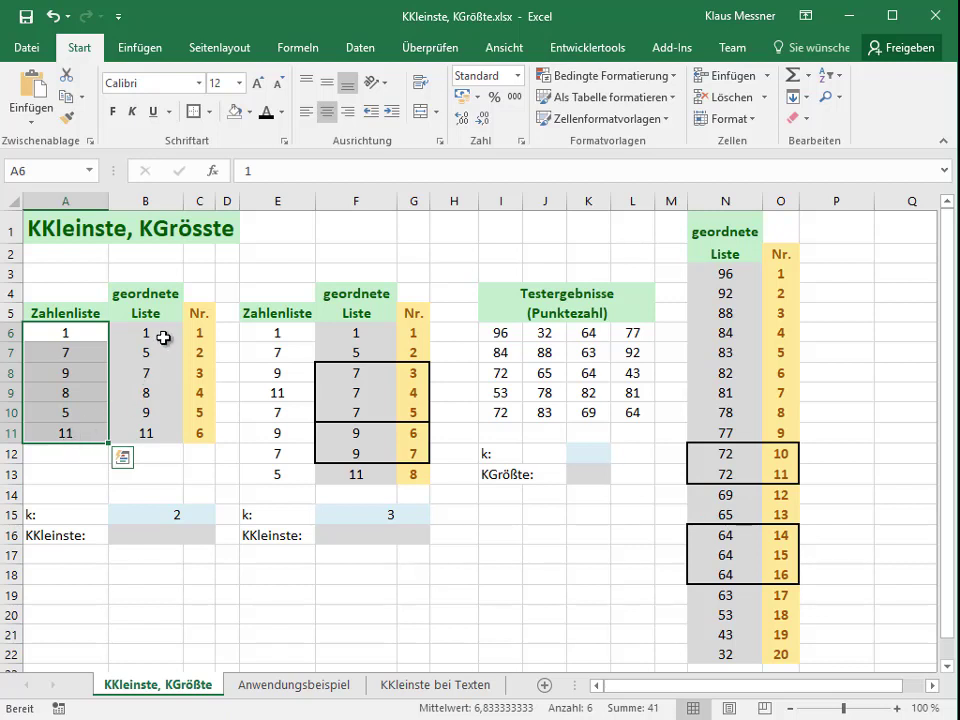
{"action": "left_click_drag", "start_coordinate": [160, 333], "coordinate": [141, 424]}
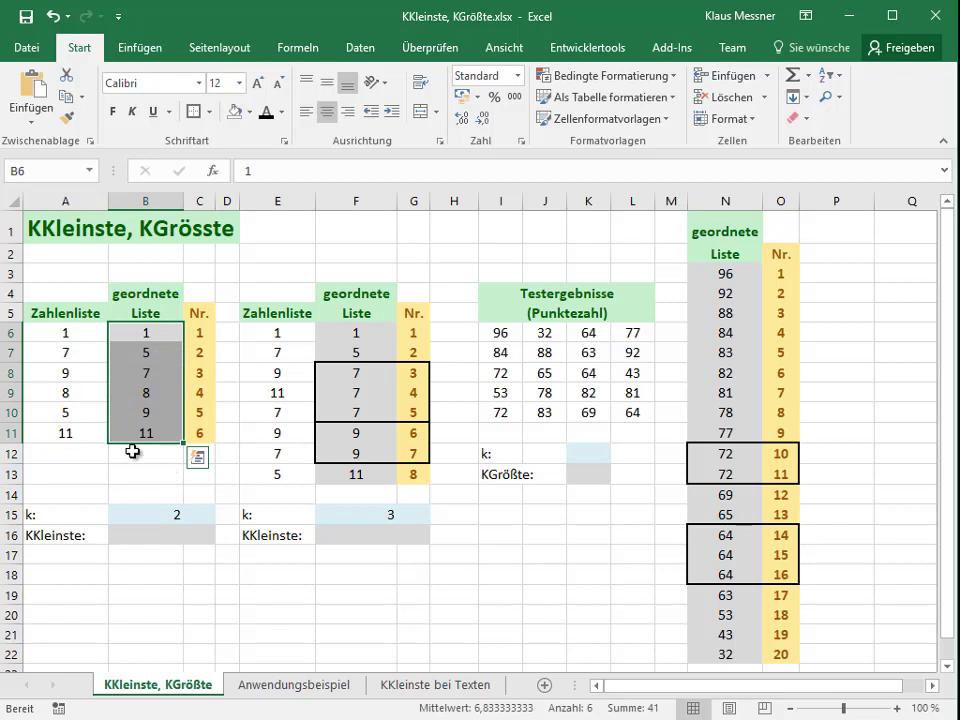
{"action": "left_click", "coordinate": [206, 352]}
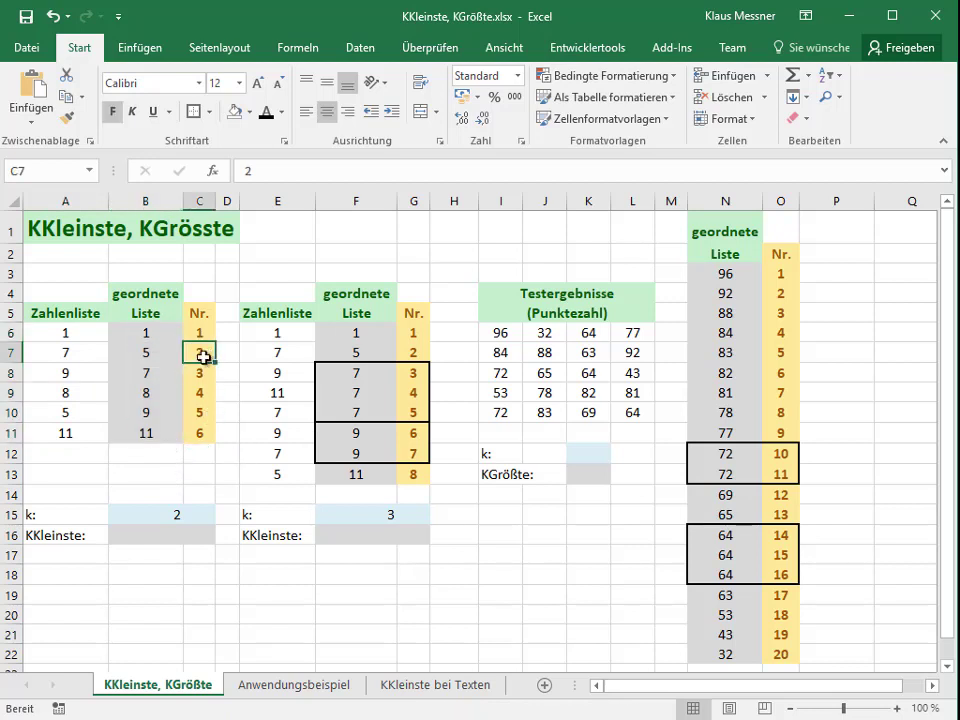
{"action": "left_click", "coordinate": [154, 354]}
{"action": "left_click", "coordinate": [211, 372]}
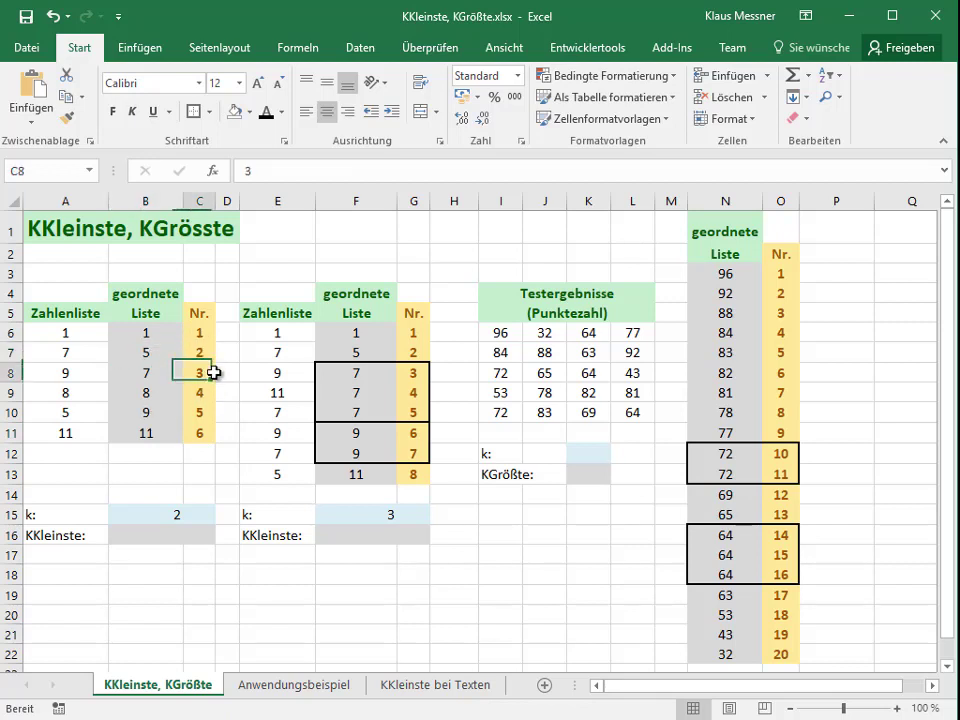
{"action": "left_click", "coordinate": [149, 372]}
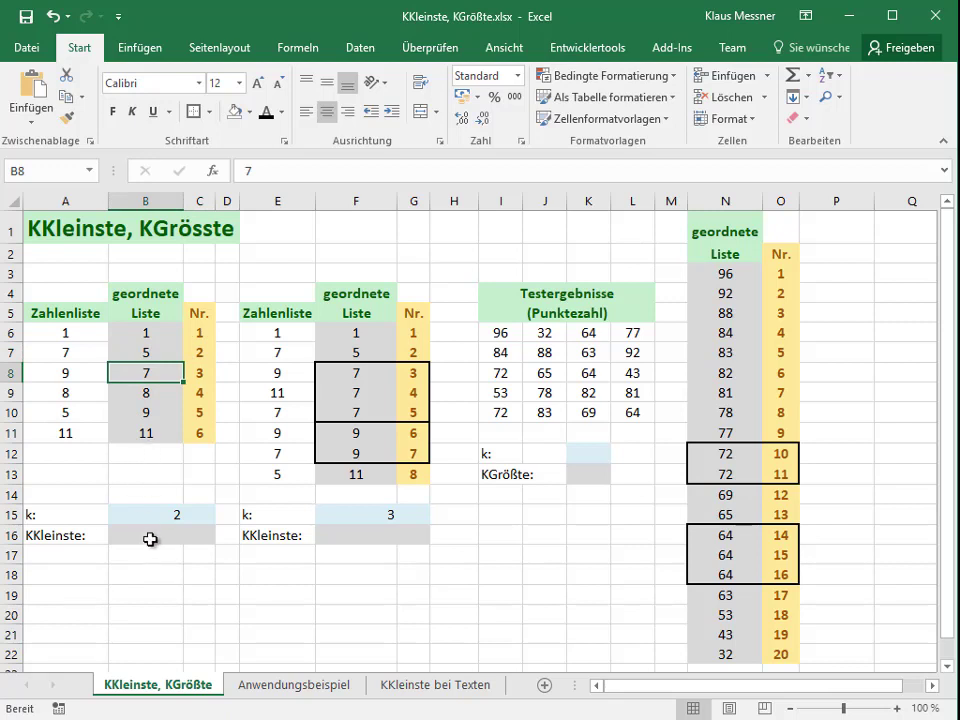
Enter =KKLEINSTE(A6:A11;B15) in B16, returning 5
{"action": "left_click", "coordinate": [150, 536]}
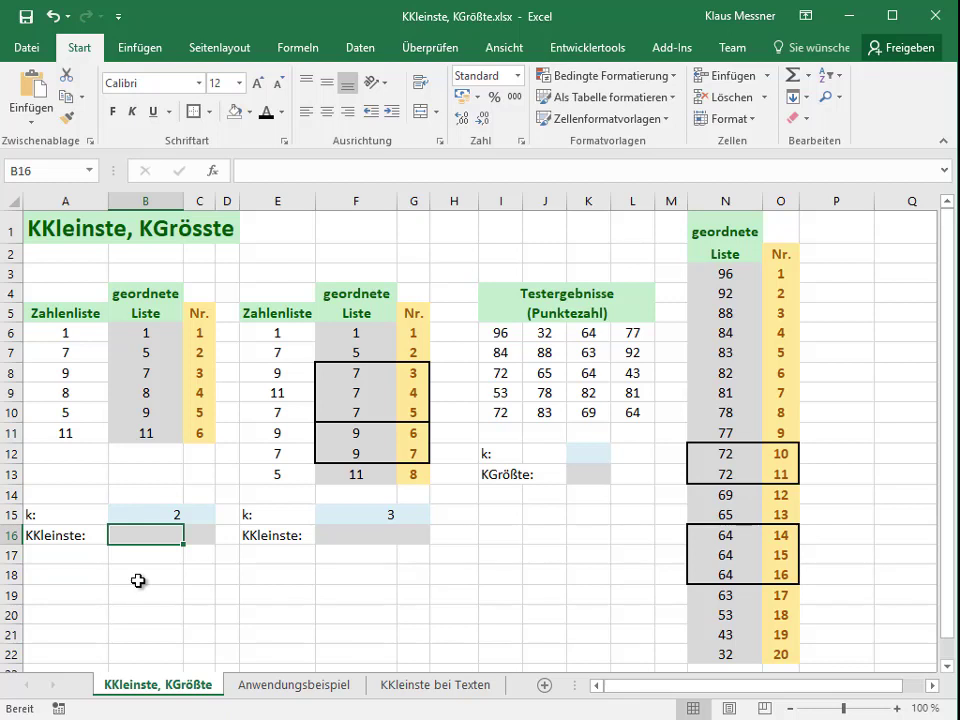
{"action": "type", "text": "="}
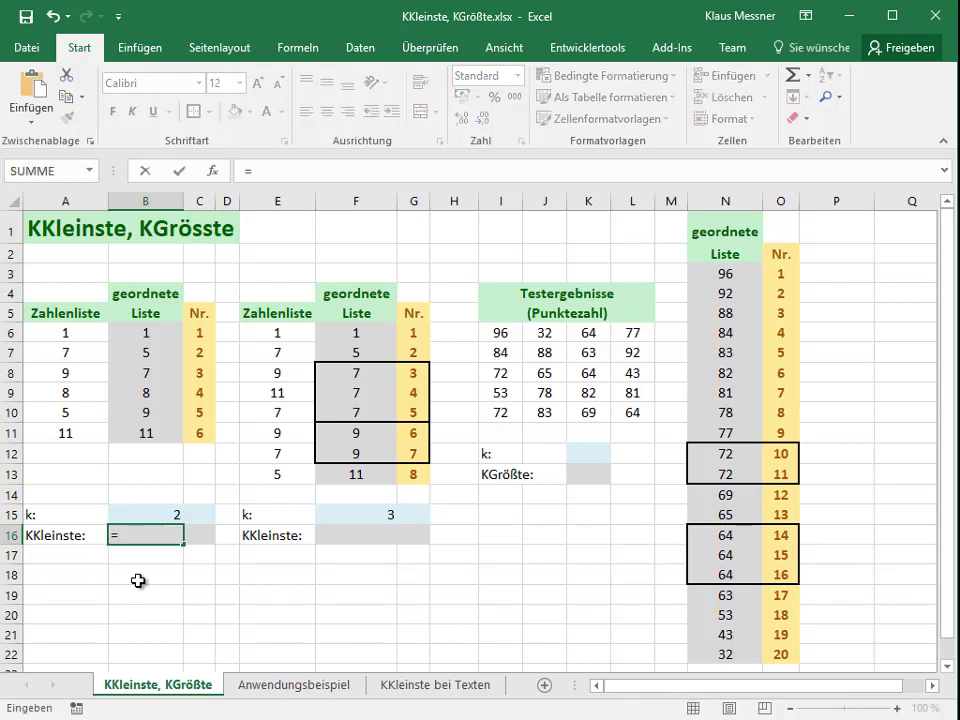
{"action": "type", "text": "K"}
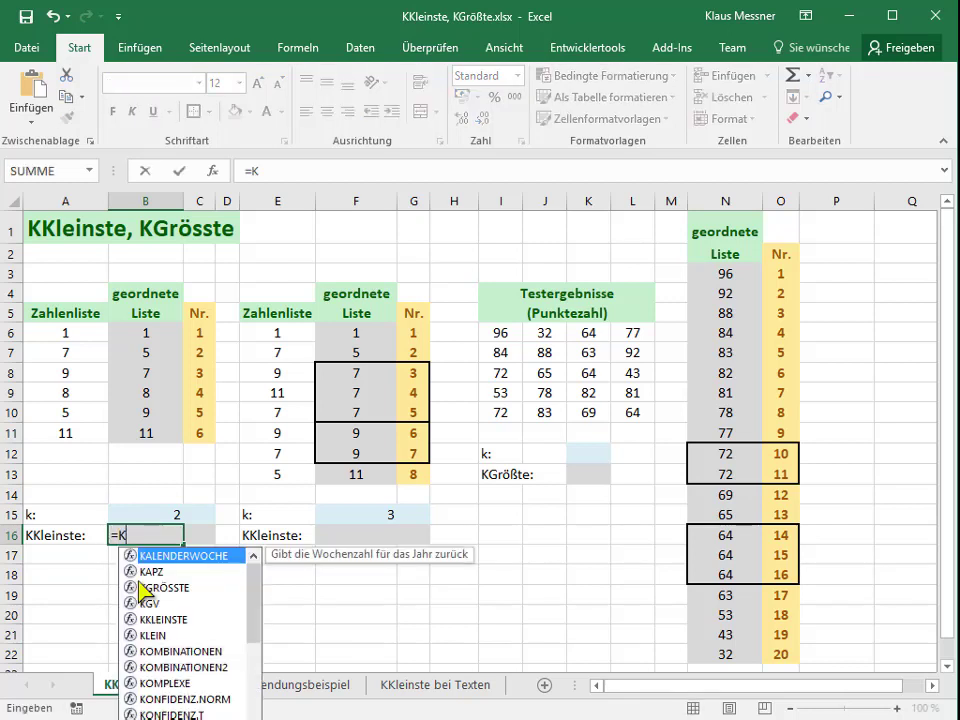
{"action": "type", "text": "K"}
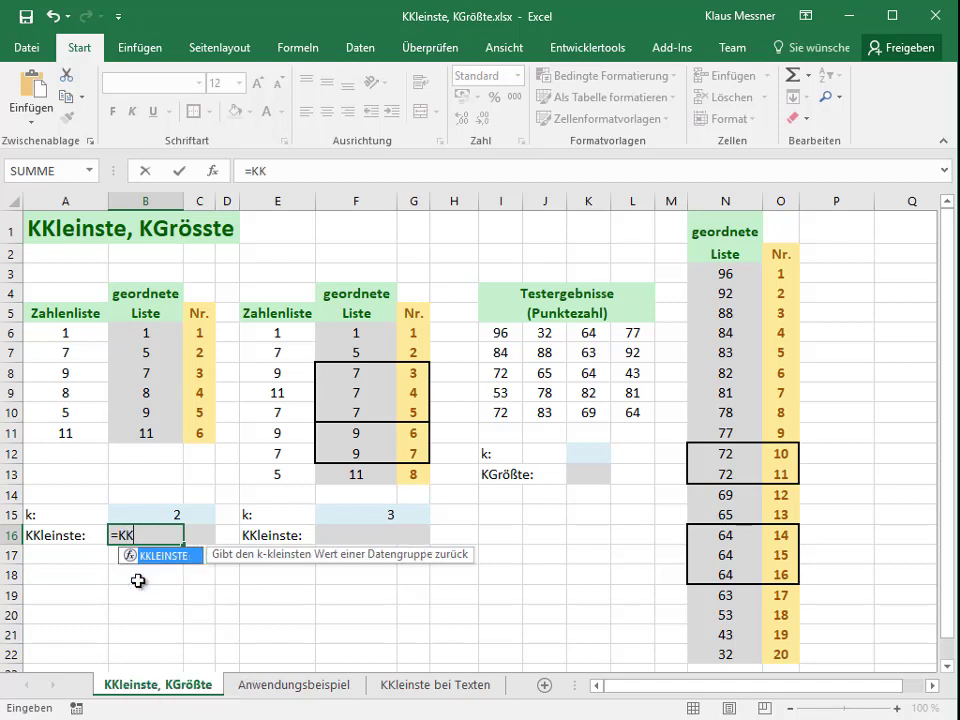
{"action": "key", "text": "Tab"}
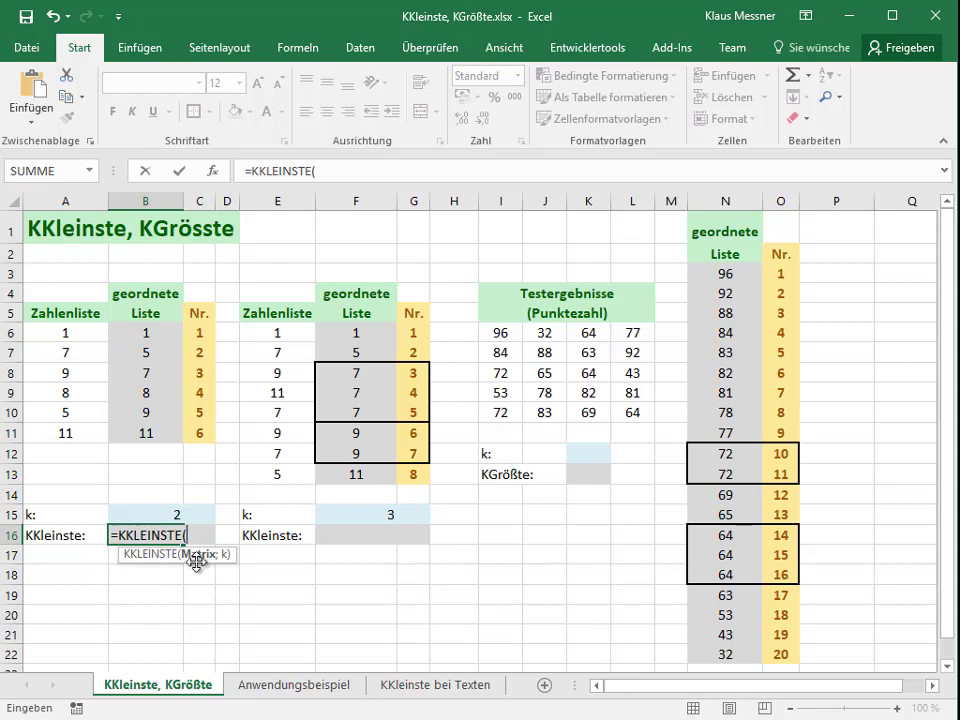
{"action": "left_click_drag", "start_coordinate": [60, 333], "coordinate": [68, 432]}
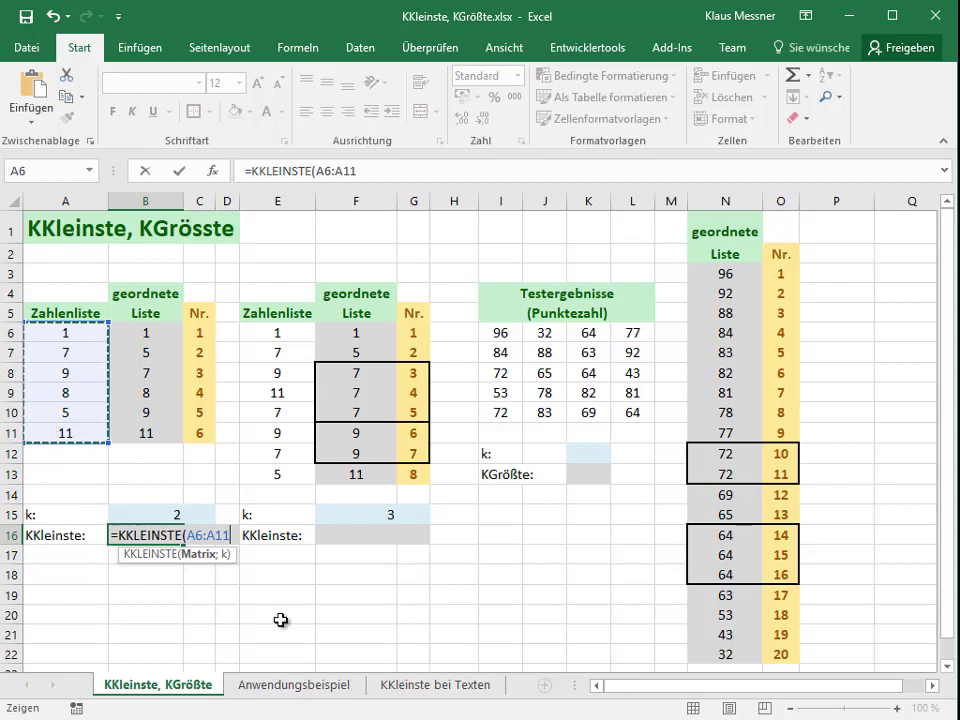
{"action": "type", "text": ";"}
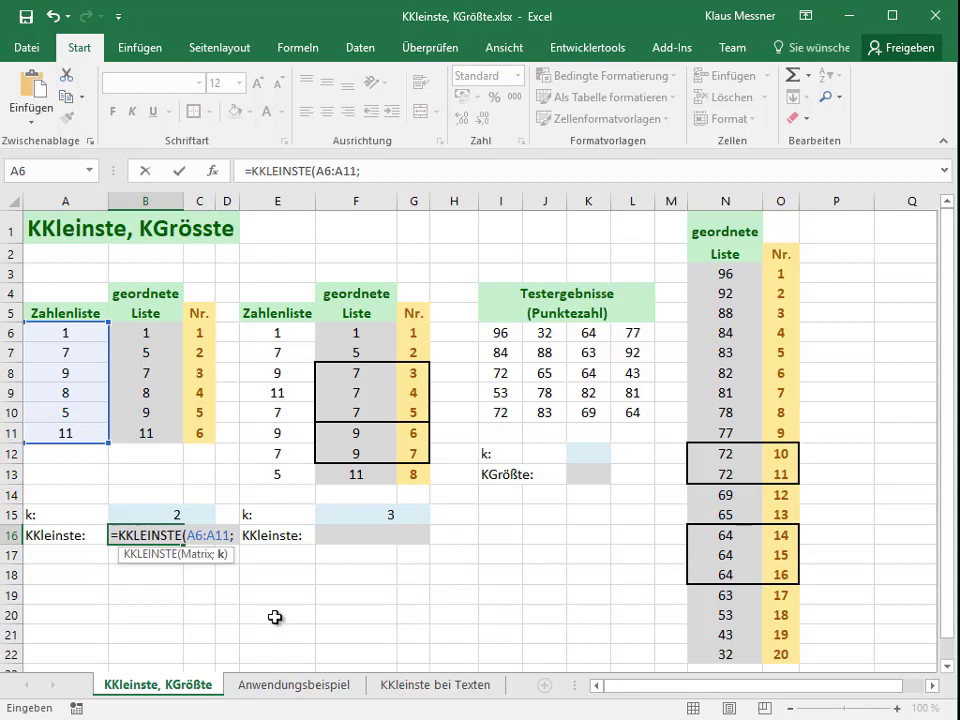
{"action": "left_click", "coordinate": [151, 512]}
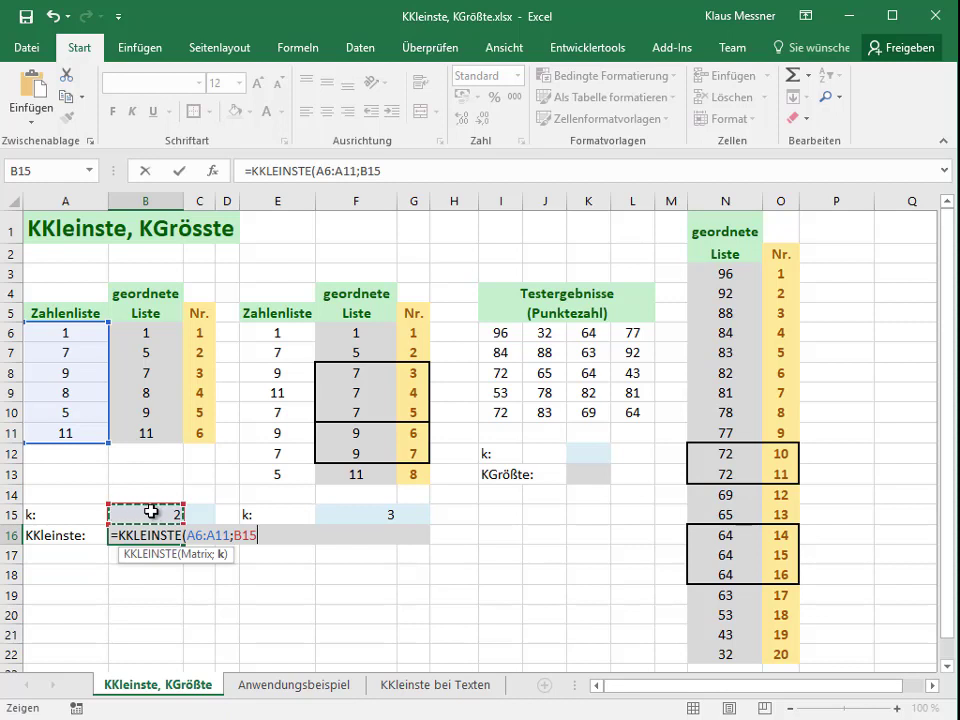
{"action": "type", "text": ")"}
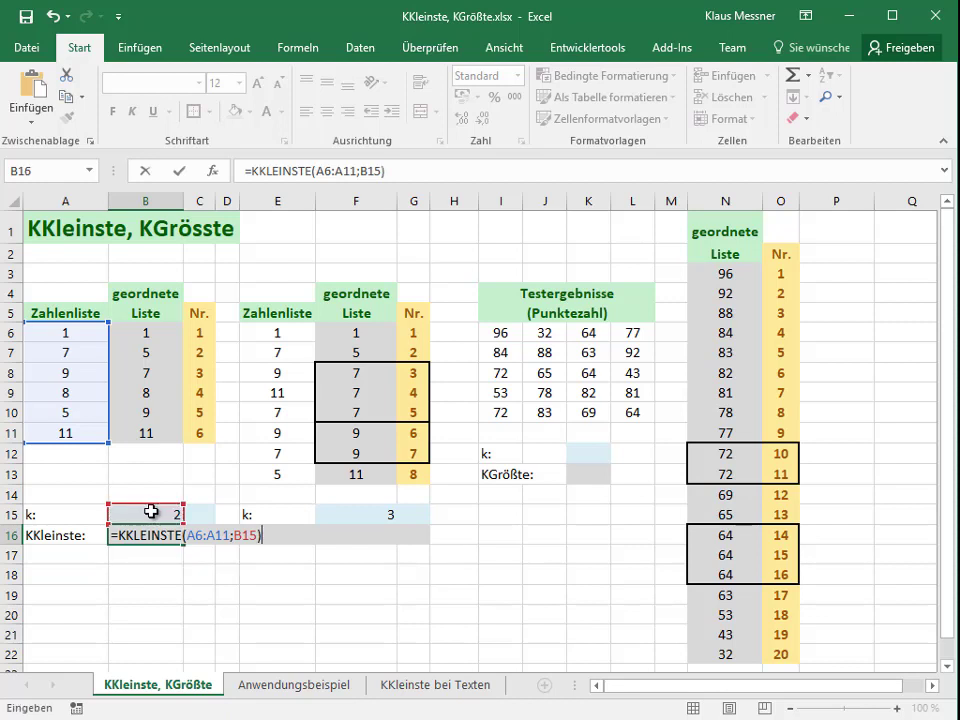
{"action": "key", "text": "Return"}
{"action": "key", "text": "Up"}
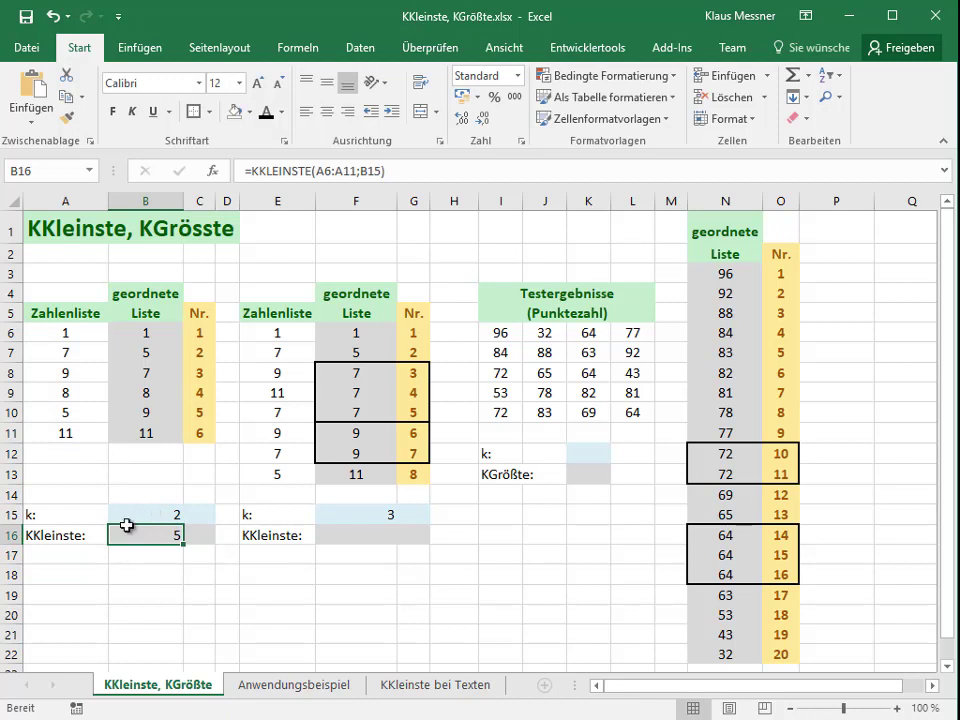
Change k in B15 from 2 to 3 so B16 shows 7
{"action": "left_click", "coordinate": [203, 353]}
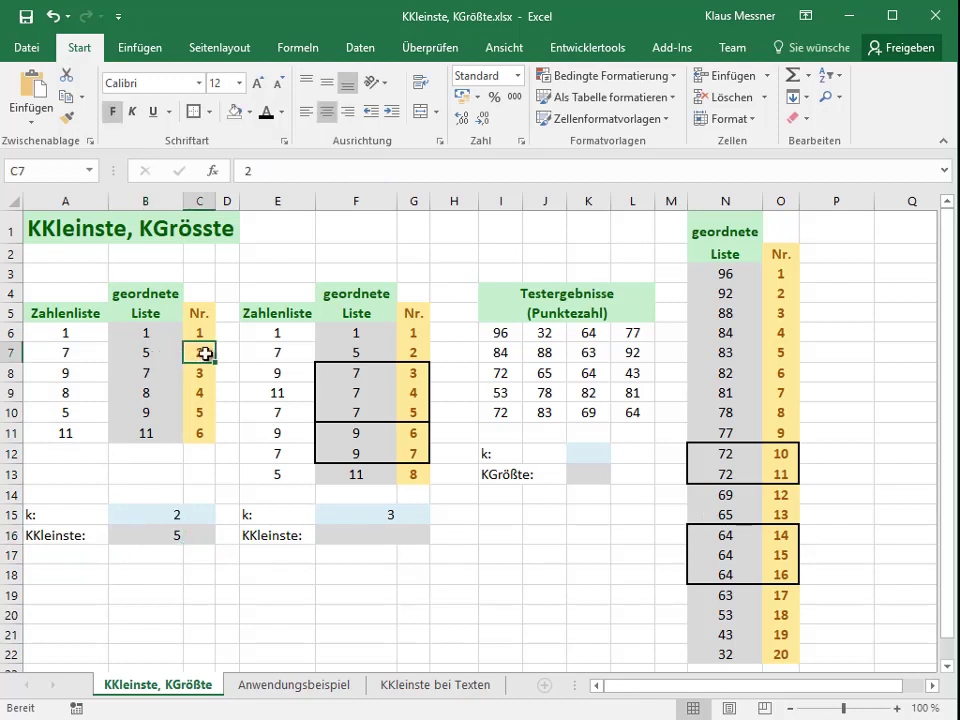
{"action": "left_click", "coordinate": [132, 353]}
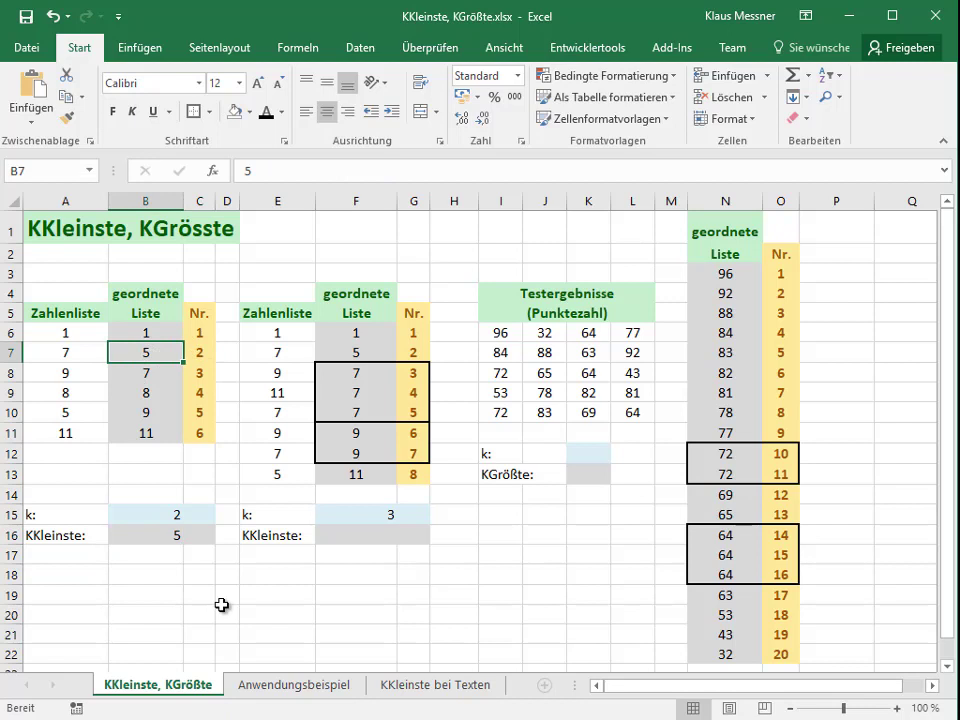
{"action": "left_click", "coordinate": [171, 515]}
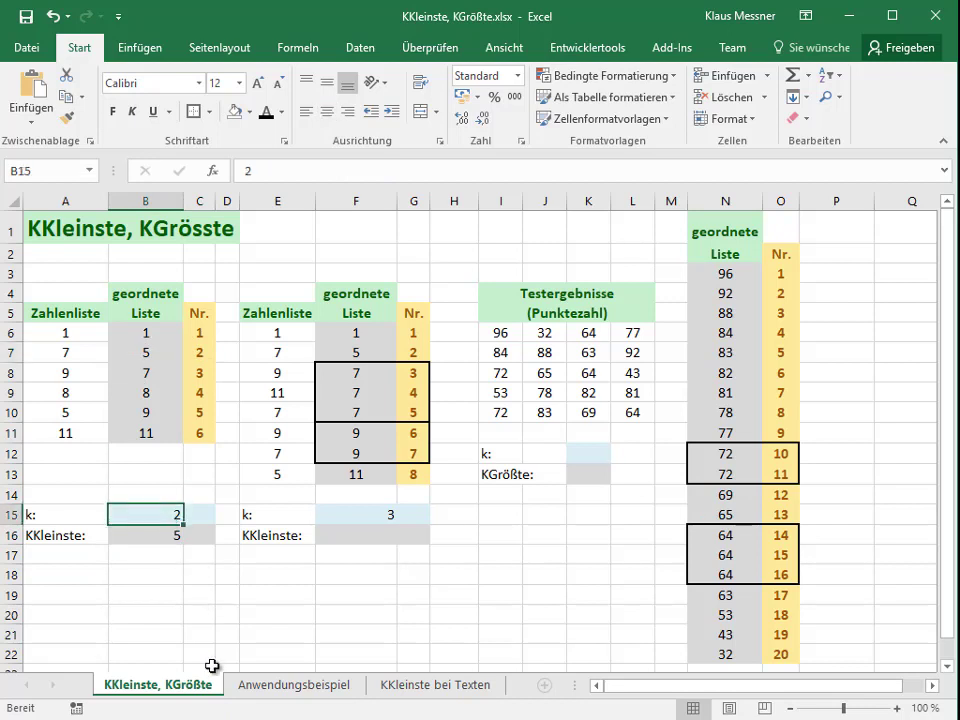
{"action": "type", "text": "3"}
{"action": "key", "text": "Return"}
{"action": "key", "text": "Up"}
{"action": "mouse_move", "coordinate": [278, 334]}
{"action": "left_mouse_down"}
{"action": "mouse_move", "coordinate": [279, 455]}
{"action": "mouse_move", "coordinate": [262, 475]}
{"action": "left_mouse_up"}
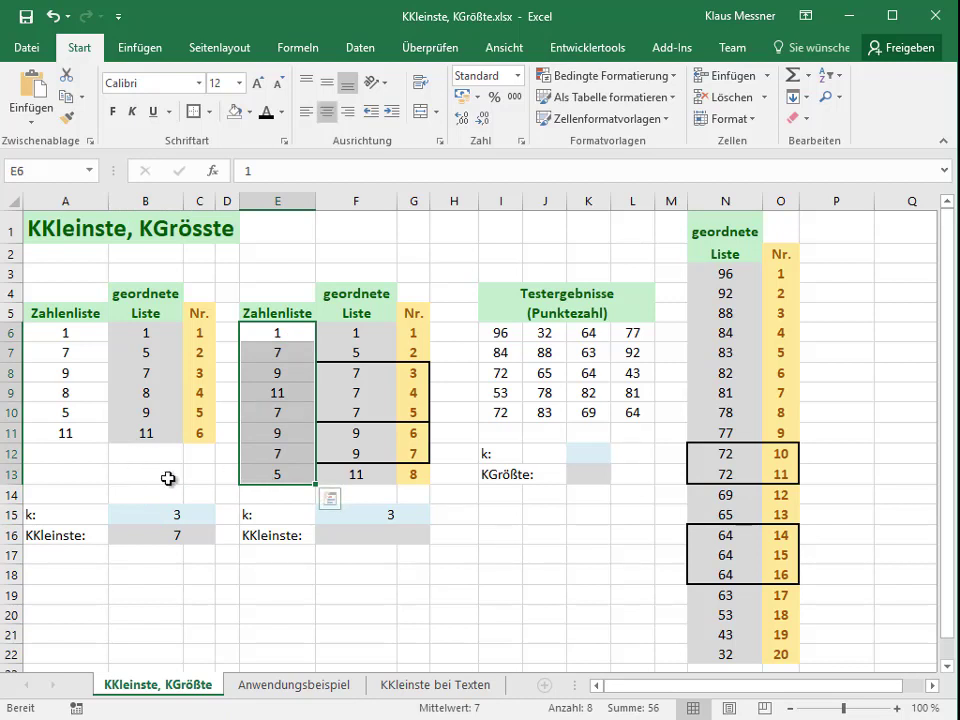
{"action": "left_click", "coordinate": [276, 353]}
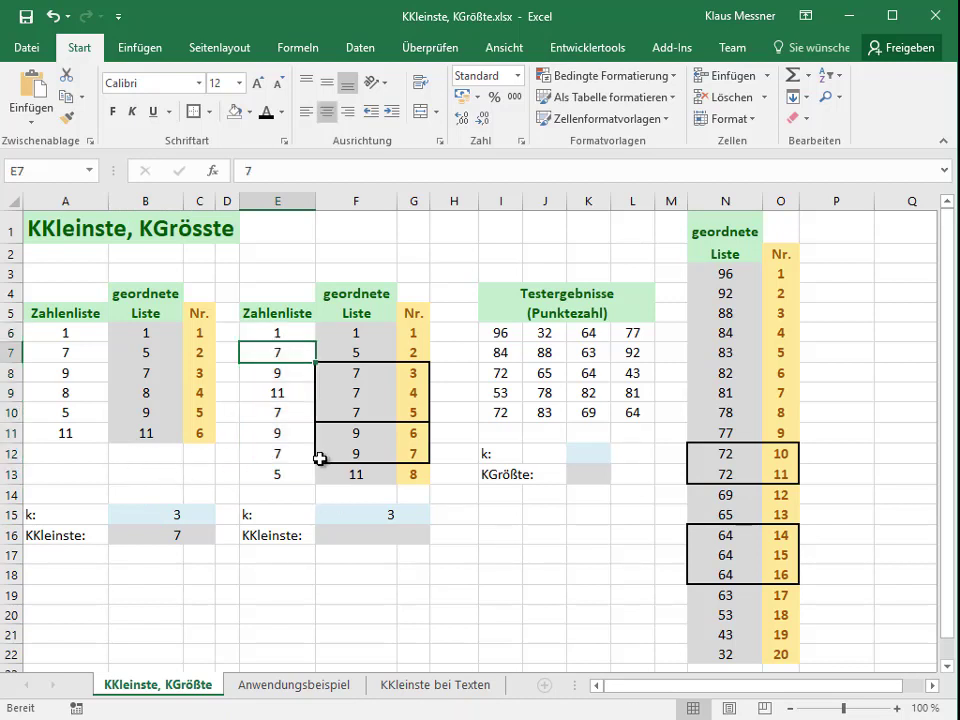
{"action": "left_click", "coordinate": [289, 410]}
{"action": "left_click", "coordinate": [283, 453]}
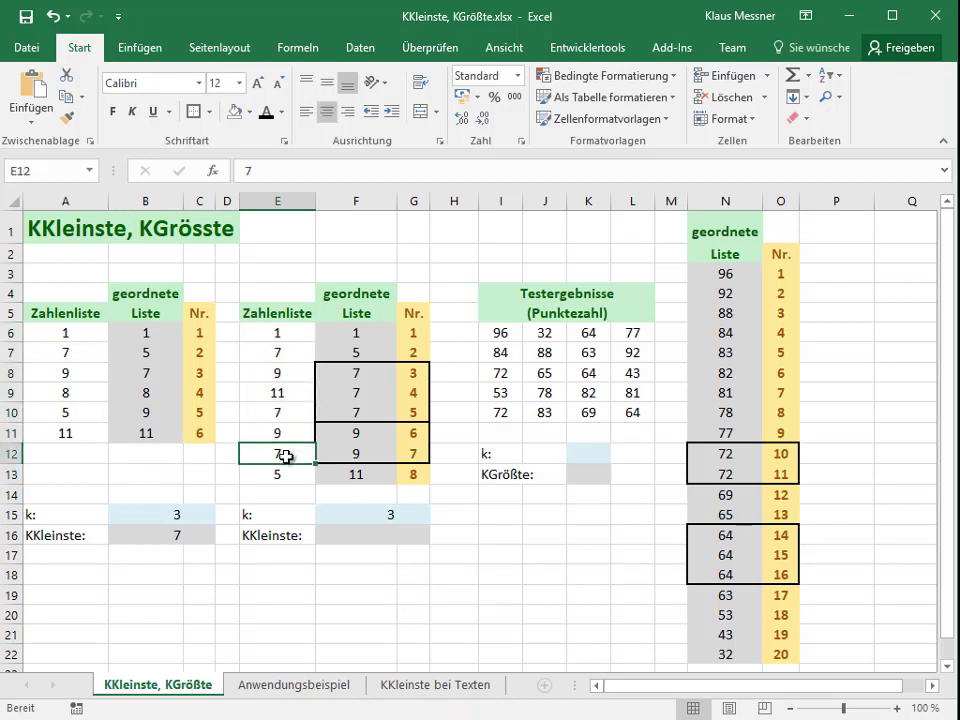
{"action": "left_click", "coordinate": [285, 430]}
{"action": "left_click", "coordinate": [293, 375]}
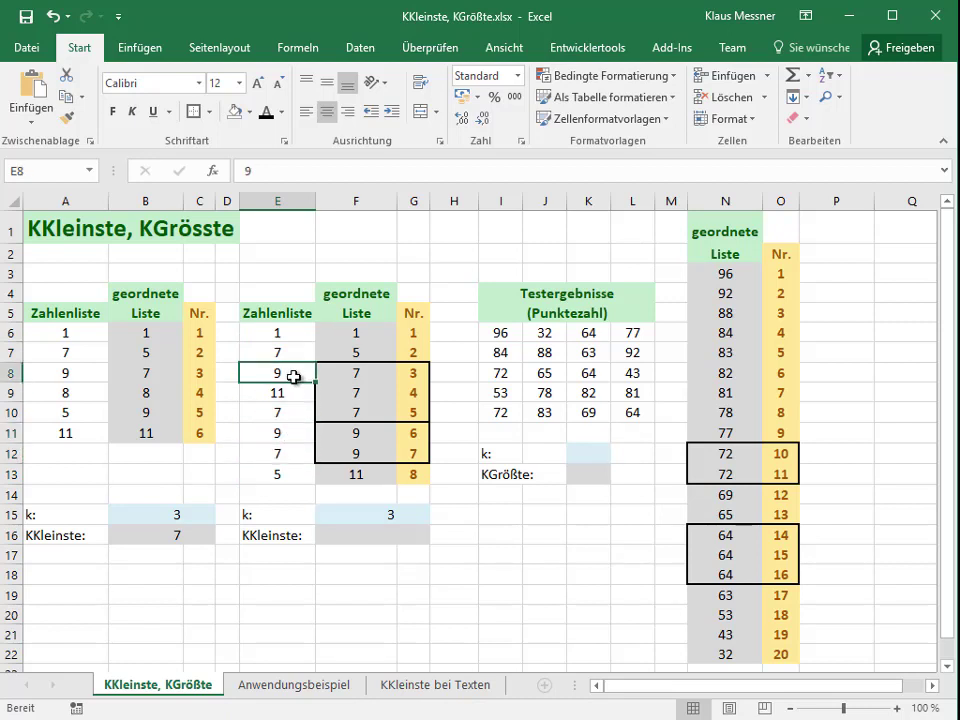
{"action": "left_click", "coordinate": [248, 338]}
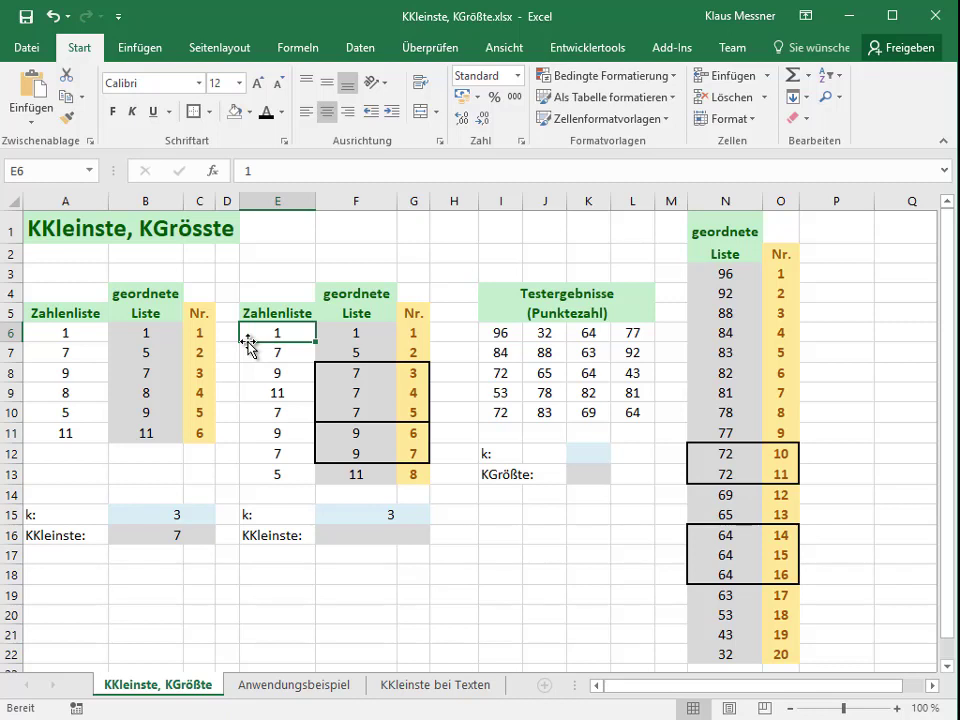
{"action": "left_click_drag", "start_coordinate": [350, 332], "coordinate": [328, 474]}
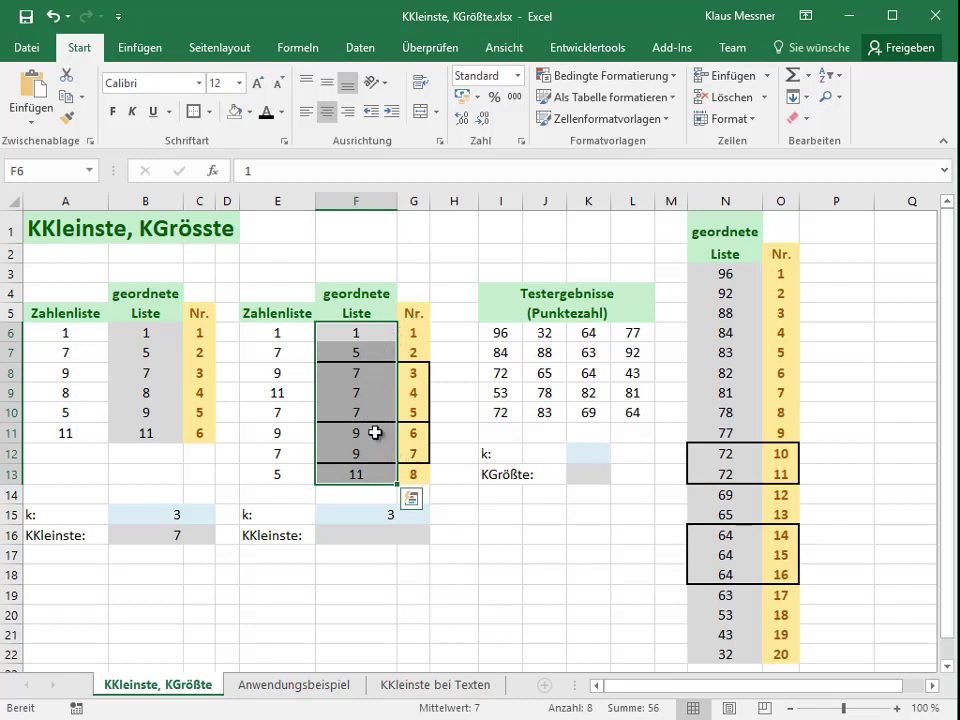
{"action": "left_click", "coordinate": [370, 475]}
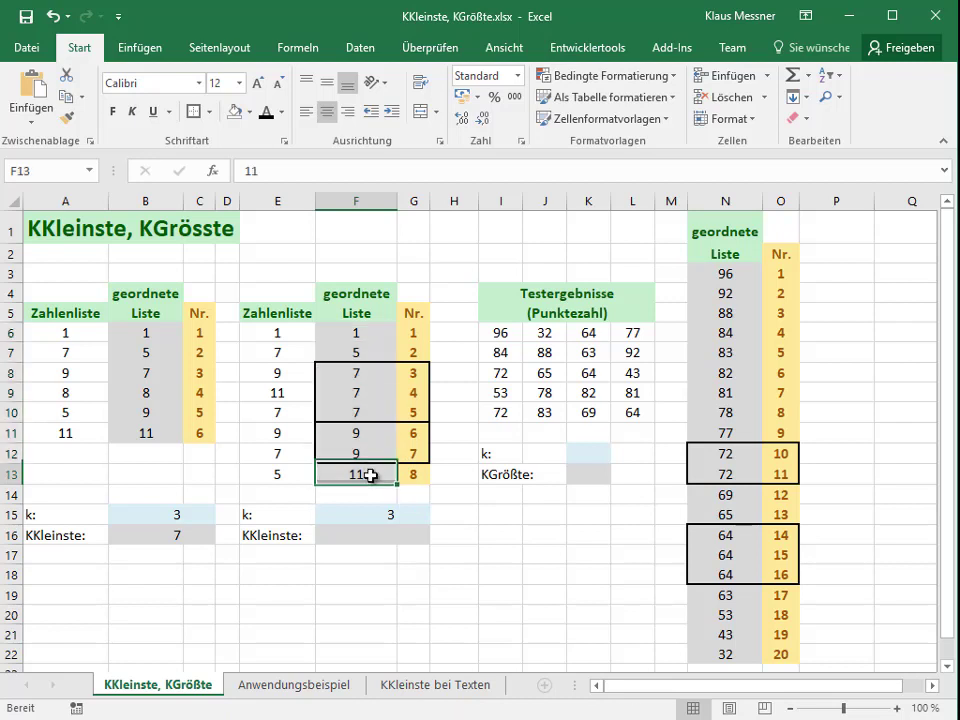
{"action": "left_click", "coordinate": [420, 334]}
{"action": "left_click_drag", "start_coordinate": [420, 334], "coordinate": [420, 470]}
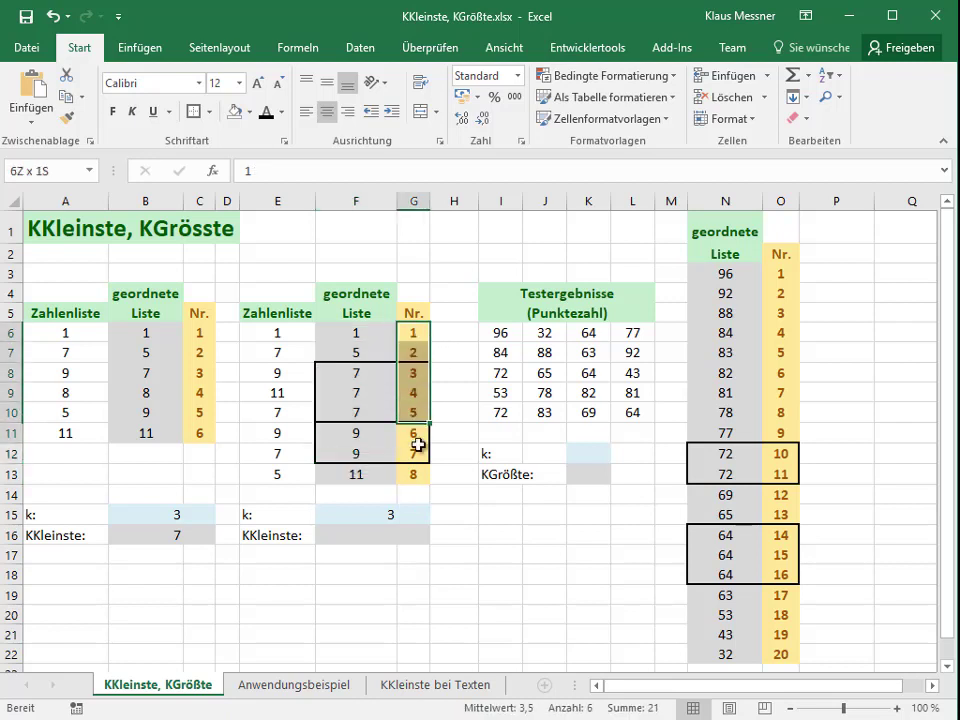
{"action": "left_click_drag", "start_coordinate": [420, 334], "coordinate": [421, 336]}
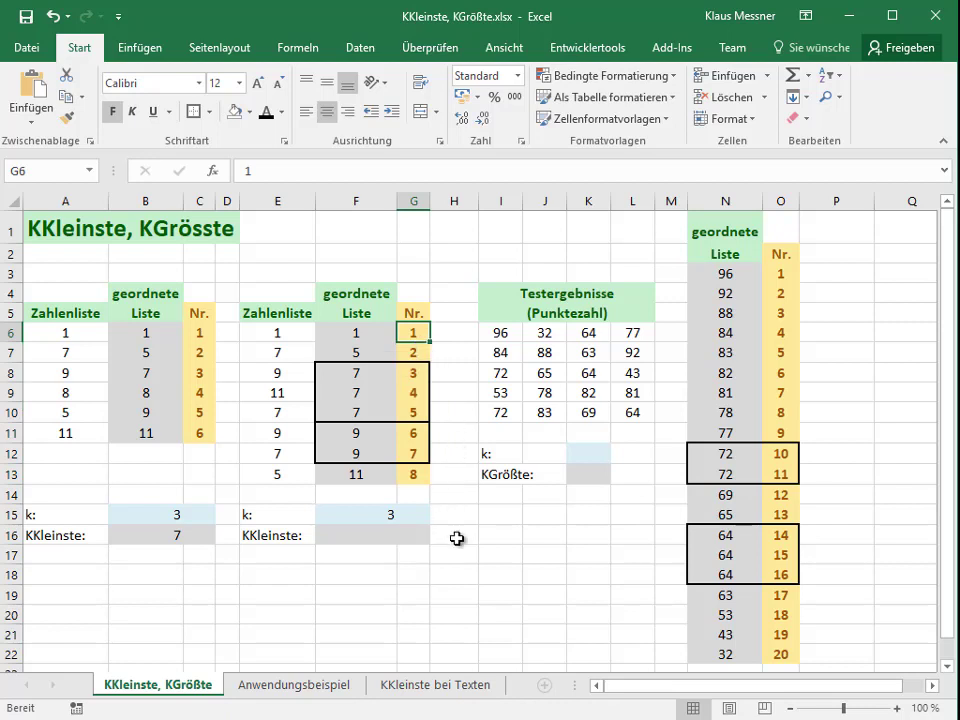
{"action": "left_click", "coordinate": [349, 534]}
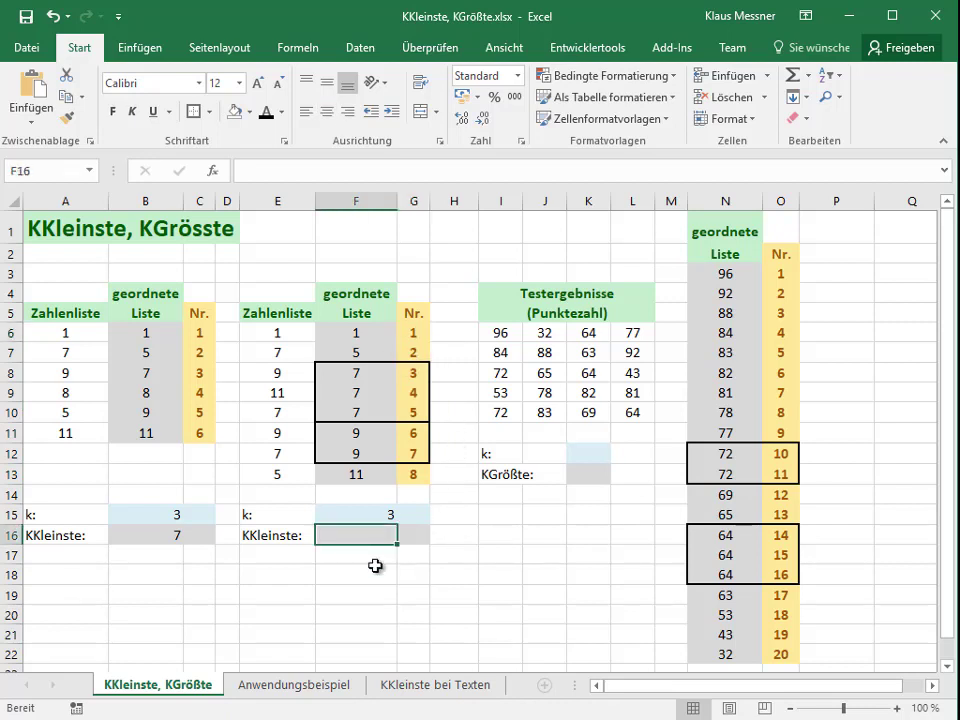
Enter =KKLEINSTE(E6:E13;F15) in F16, returning 7 as the third-smallest value
{"action": "type", "text": "=K"}
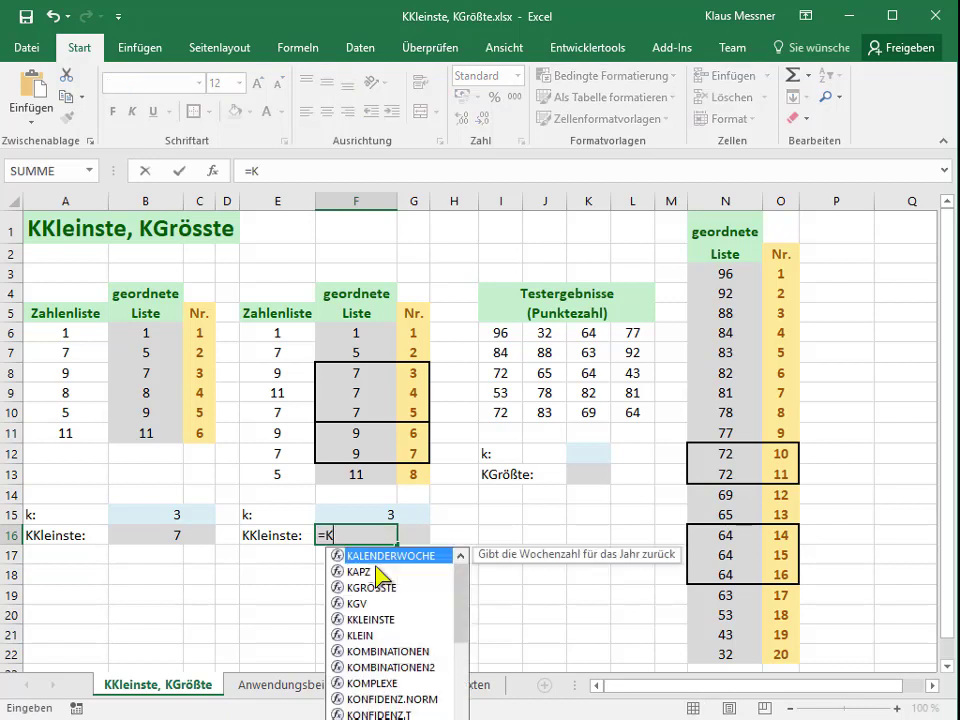
{"action": "type", "text": "K"}
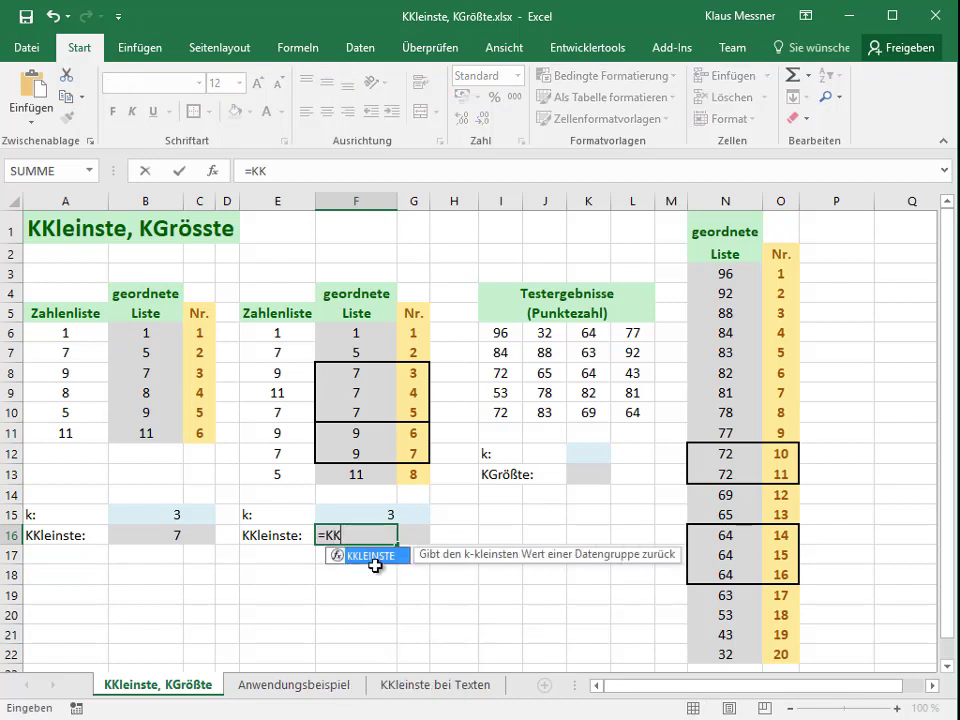
{"action": "double_click", "coordinate": [375, 565]}
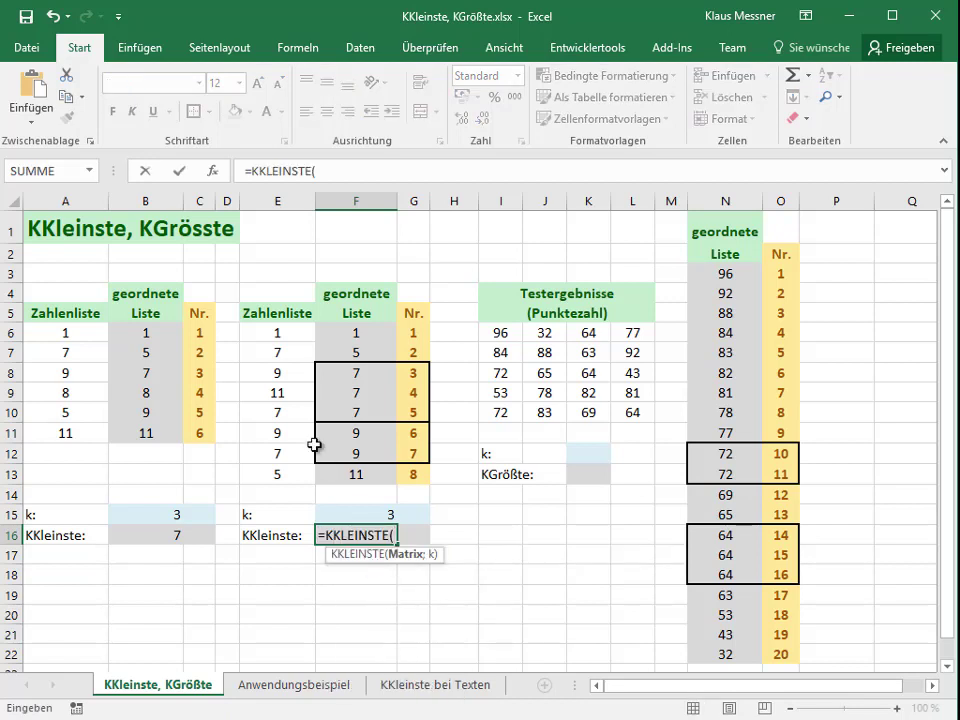
{"action": "left_click_drag", "start_coordinate": [287, 332], "coordinate": [272, 479]}
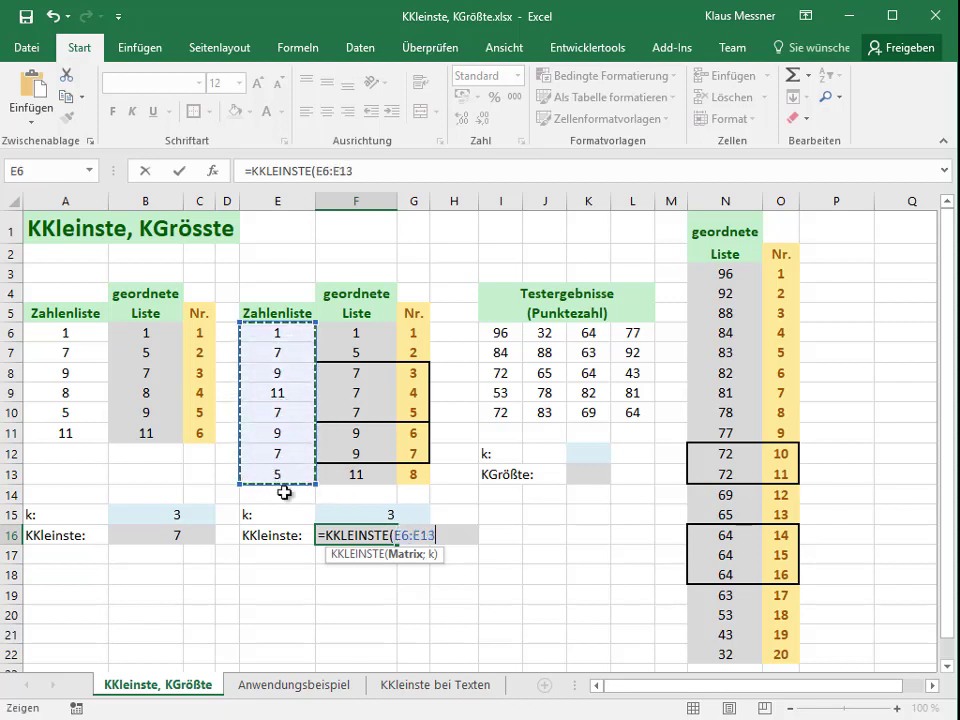
{"action": "type", "text": ";"}
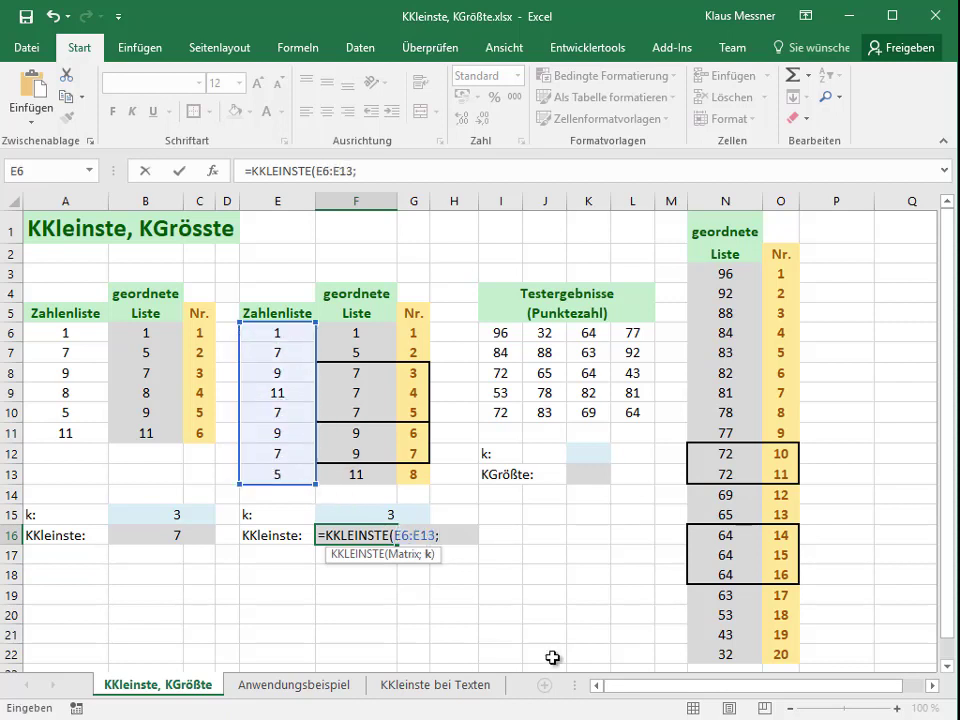
{"action": "left_click", "coordinate": [348, 513]}
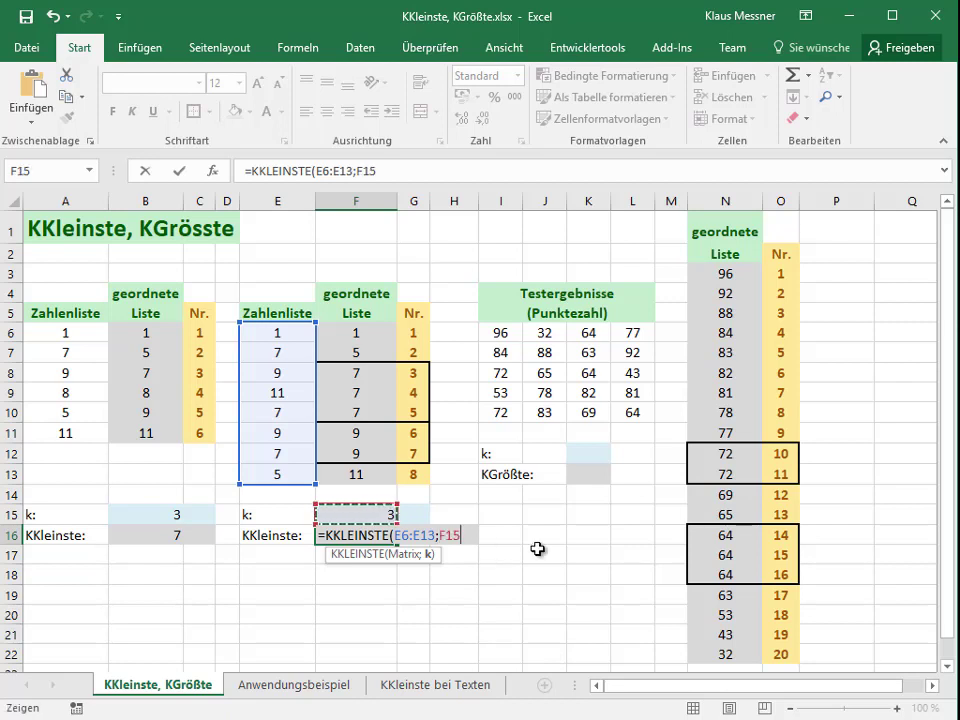
{"action": "type", "text": ")"}
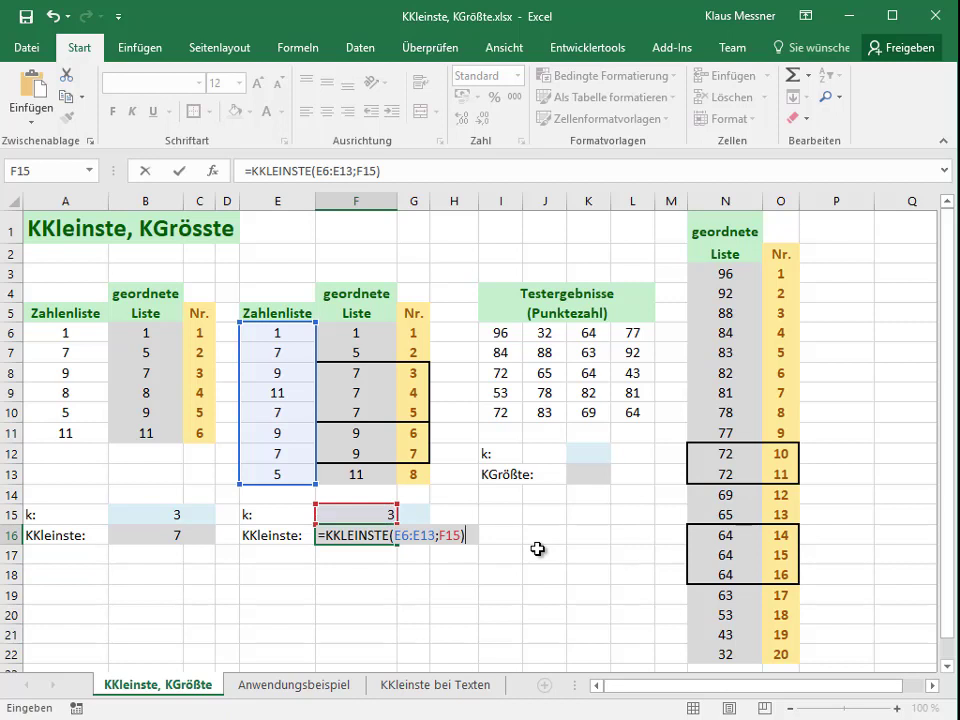
{"action": "key", "text": "Return"}
{"action": "key", "text": "Up"}
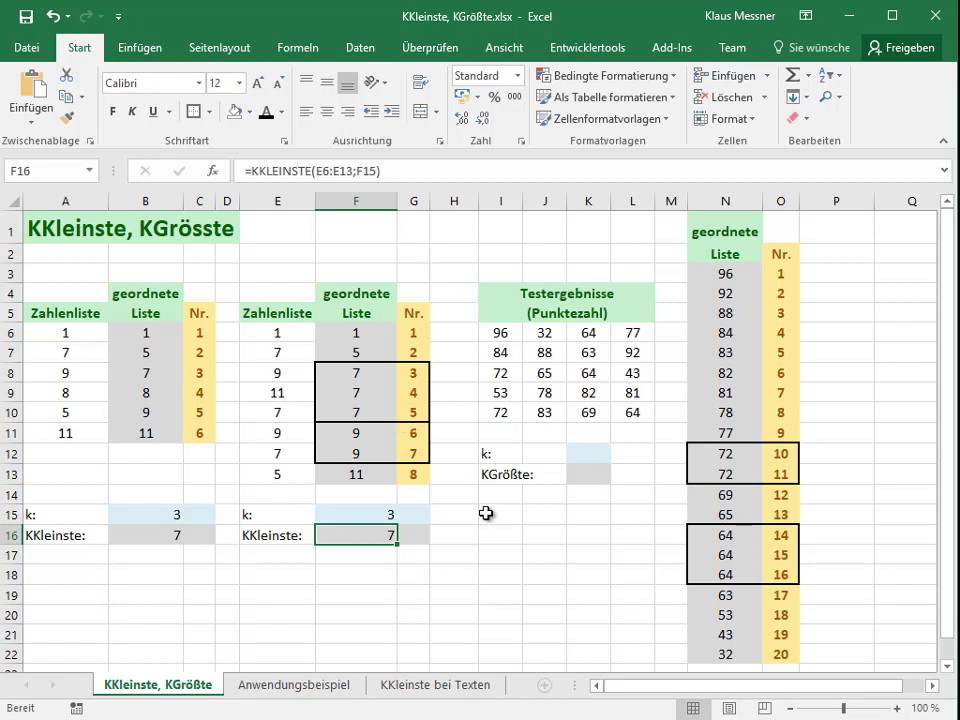
Enter k values 4, 5 and then 6 in F15, leaving F16 at 9
{"action": "left_click", "coordinate": [361, 518]}
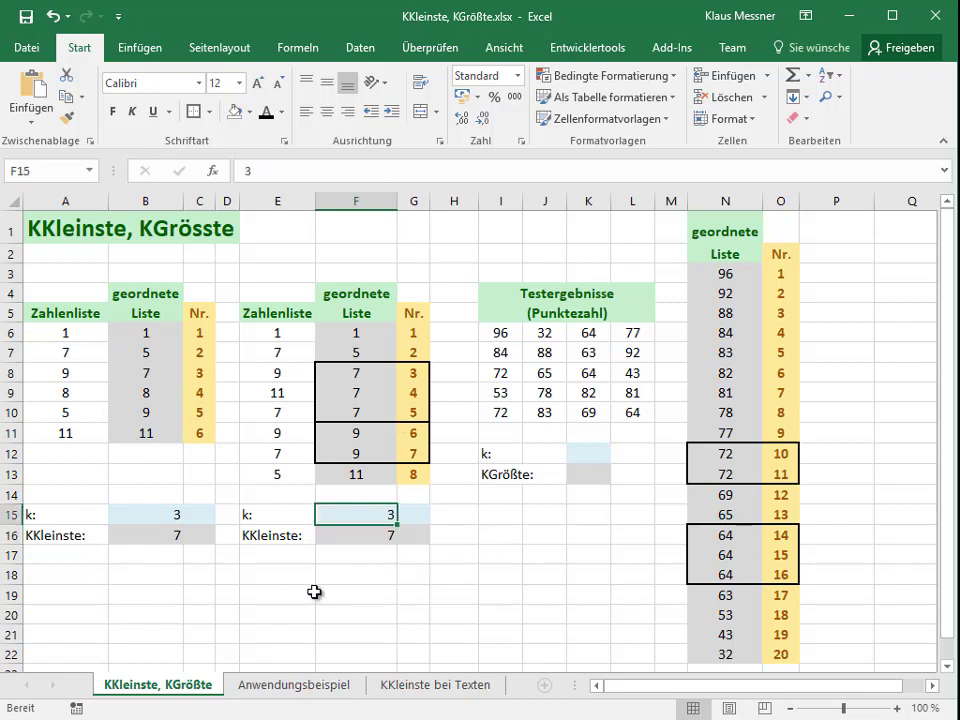
{"action": "type", "text": "4"}
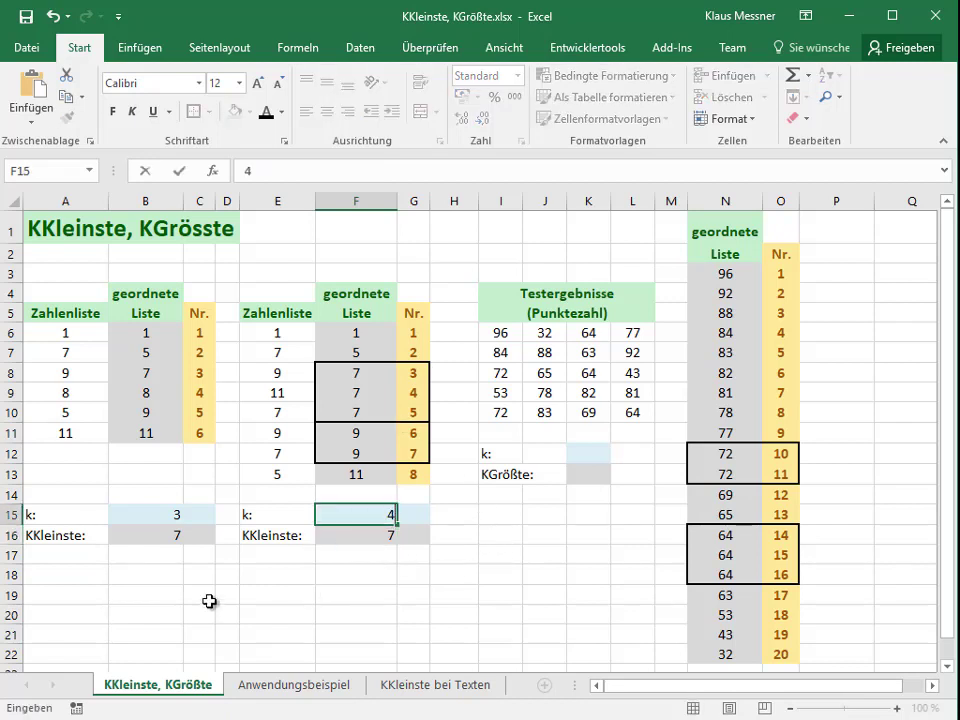
{"action": "key", "text": "Return"}
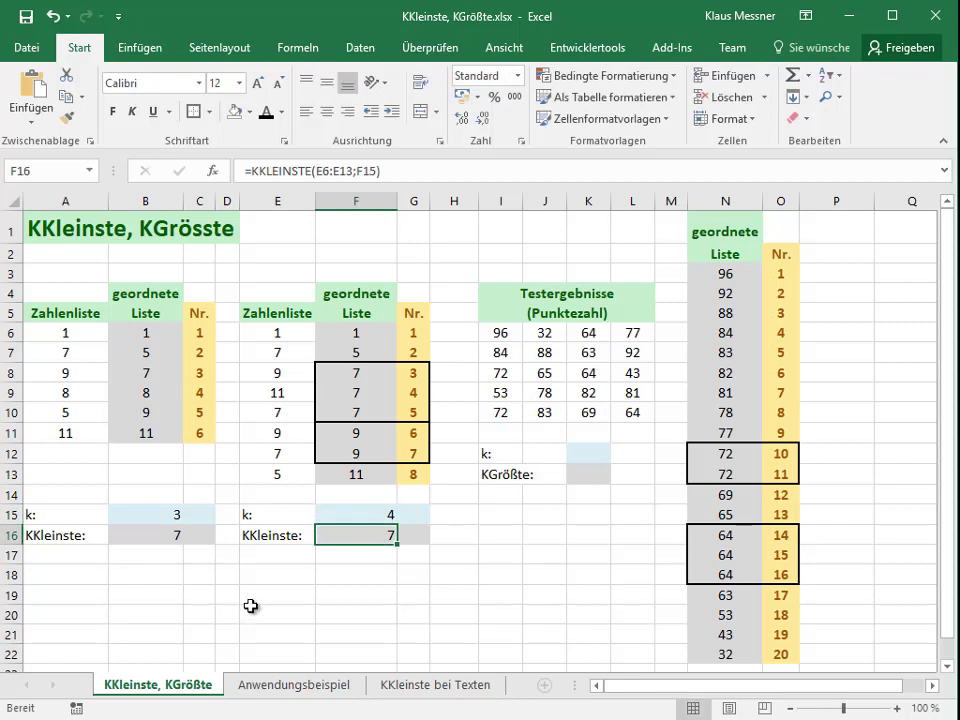
{"action": "left_click", "coordinate": [350, 514]}
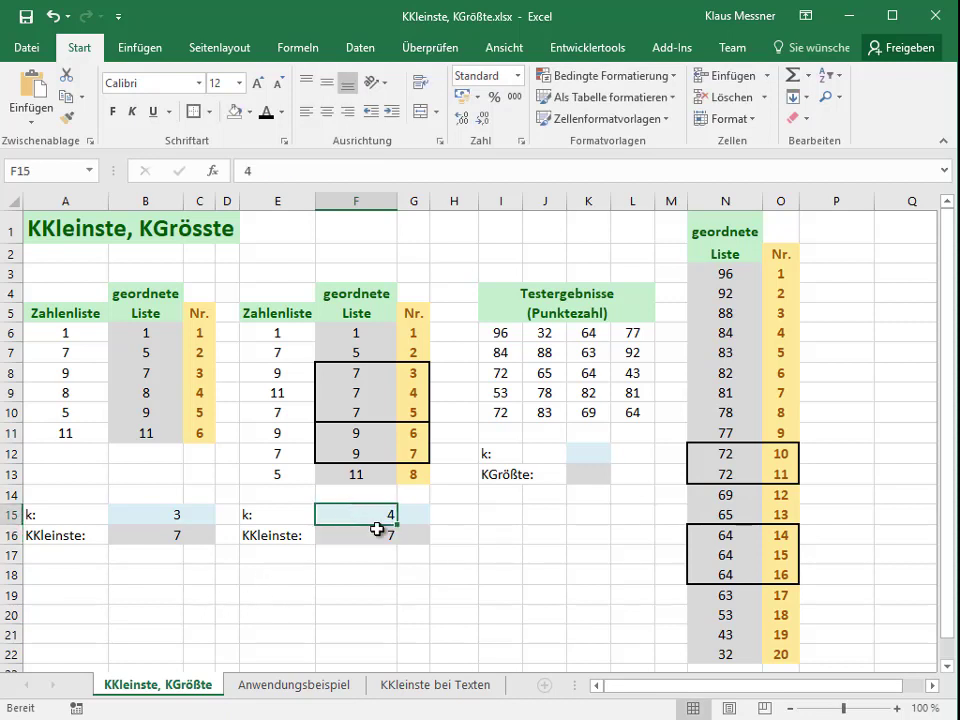
{"action": "type", "text": "5"}
{"action": "key", "text": "Return"}
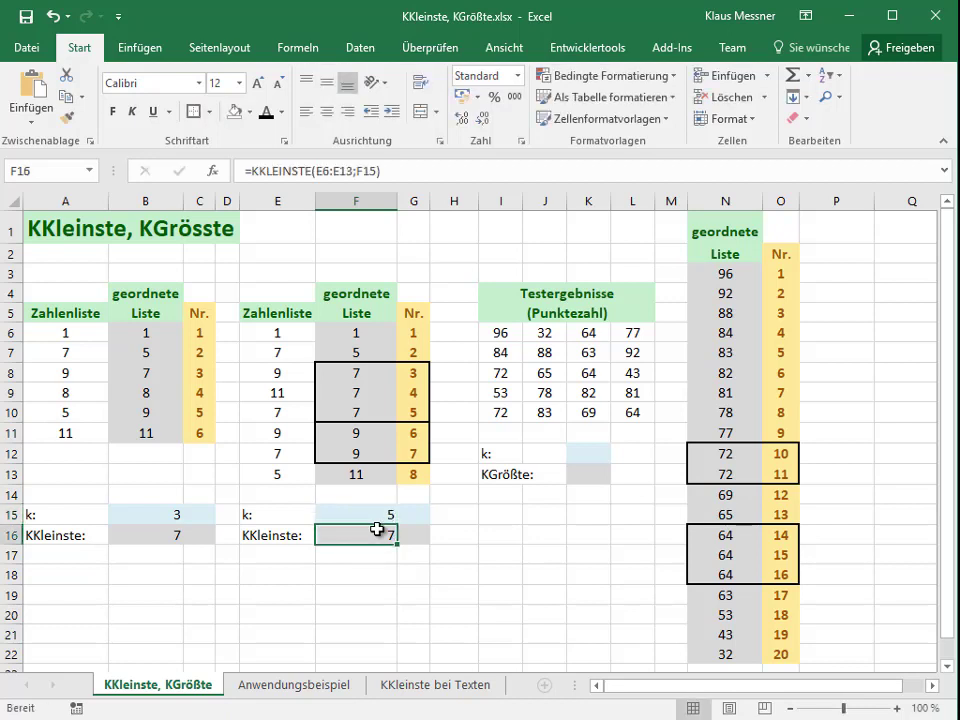
{"action": "key", "text": "Up"}
{"action": "type", "text": "6"}
{"action": "key", "text": "Return"}
{"action": "left_click", "coordinate": [384, 373]}
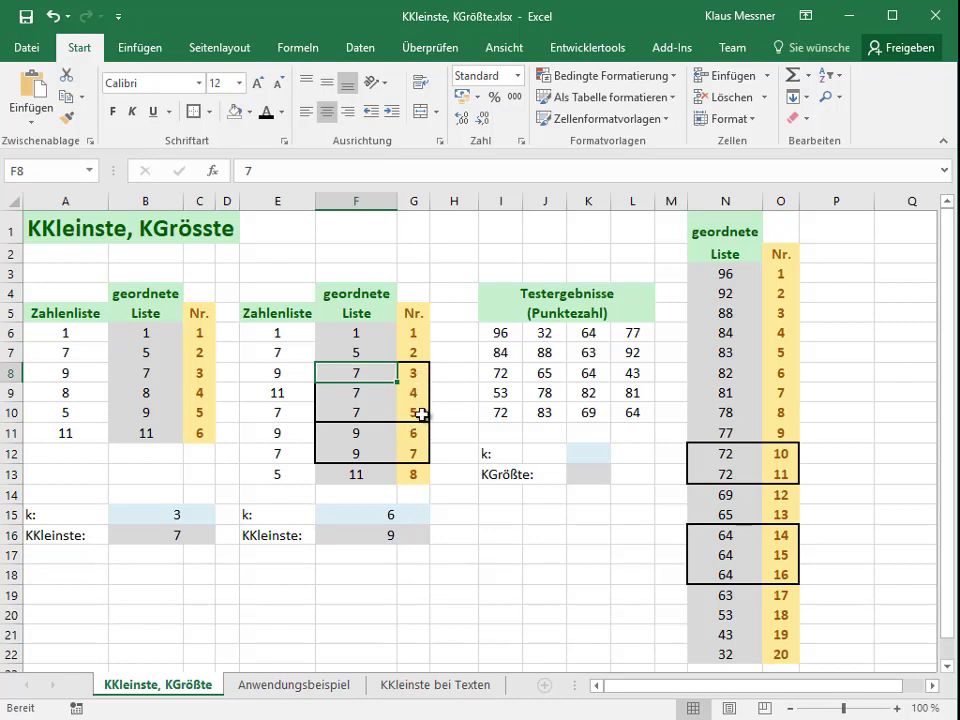
{"action": "left_click", "coordinate": [448, 373]}
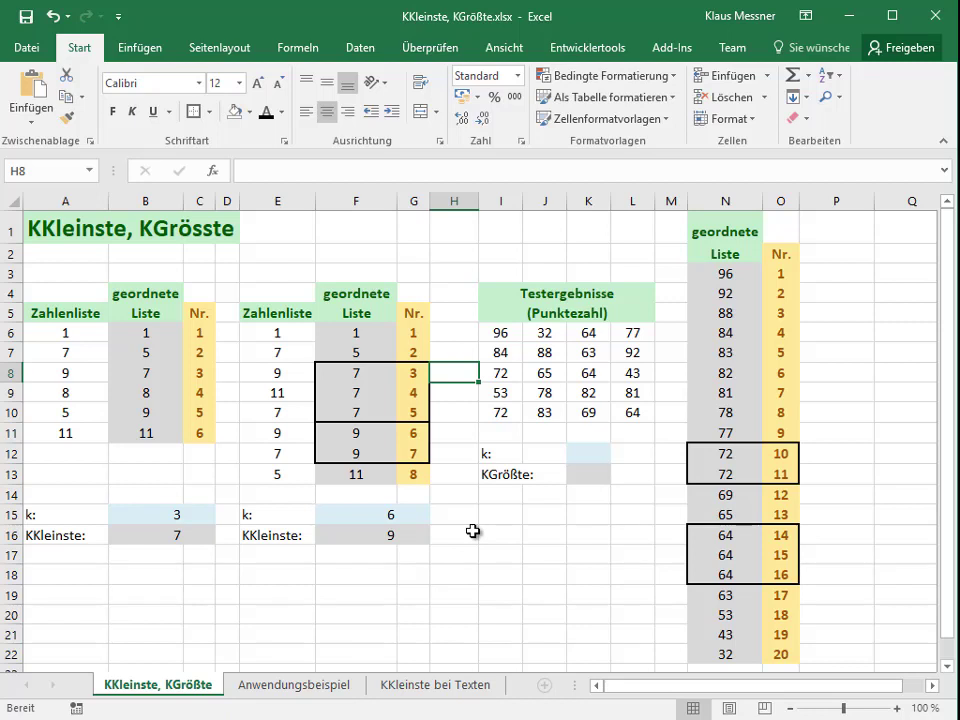
{"action": "left_click", "coordinate": [379, 332]}
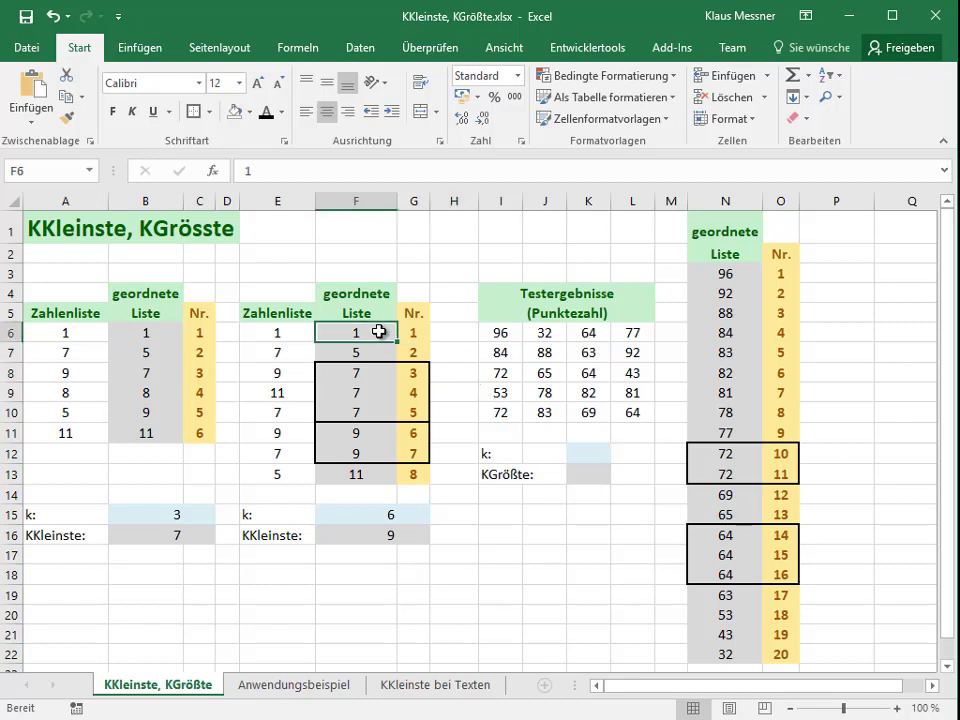
{"action": "left_click", "coordinate": [369, 350]}
{"action": "left_click", "coordinate": [369, 377]}
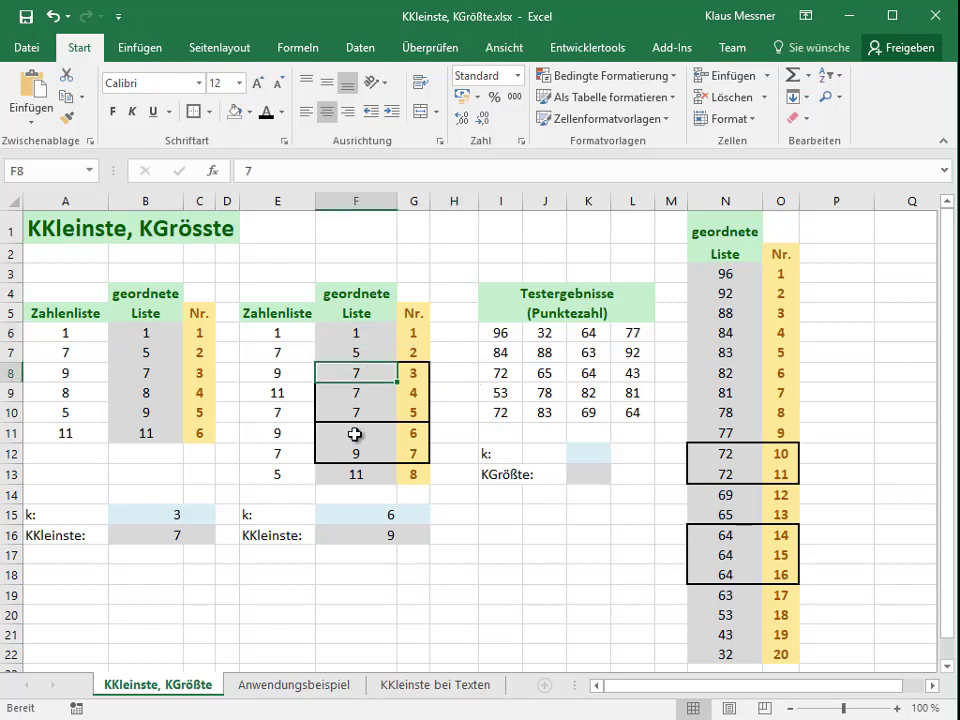
{"action": "left_click", "coordinate": [356, 435]}
{"action": "left_click", "coordinate": [350, 474]}
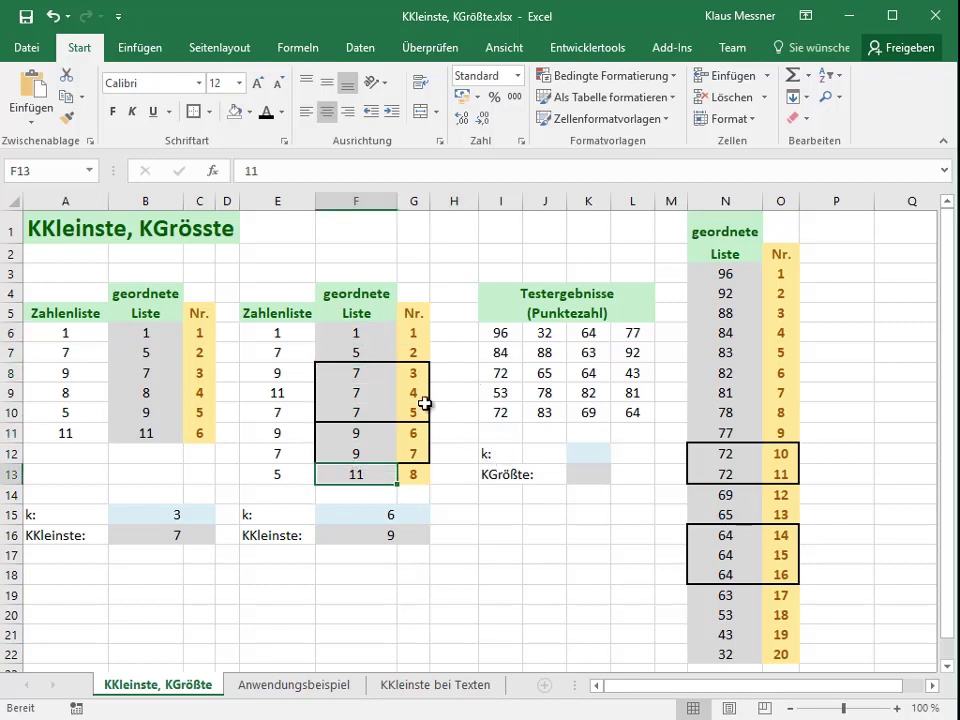
{"action": "left_click", "coordinate": [359, 332]}
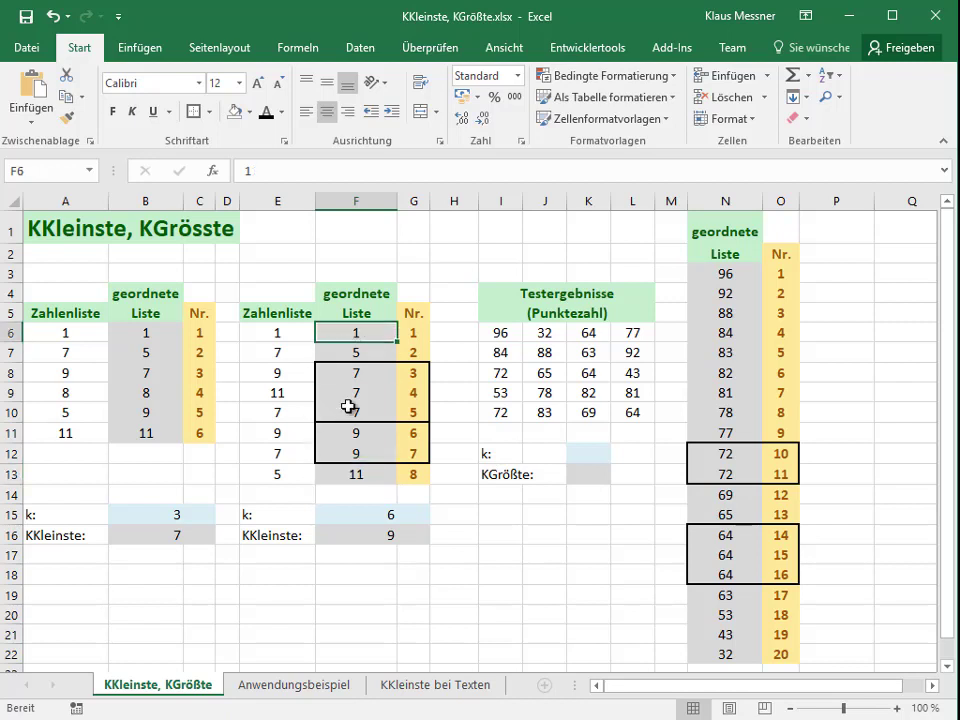
{"action": "left_click", "coordinate": [374, 351]}
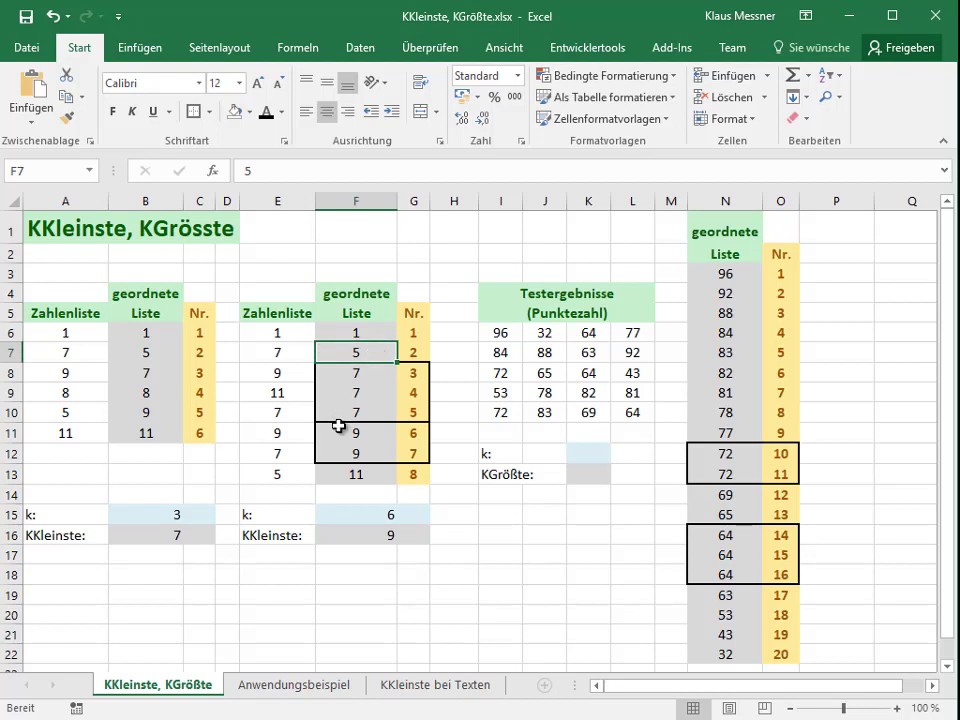
{"action": "left_click", "coordinate": [377, 373]}
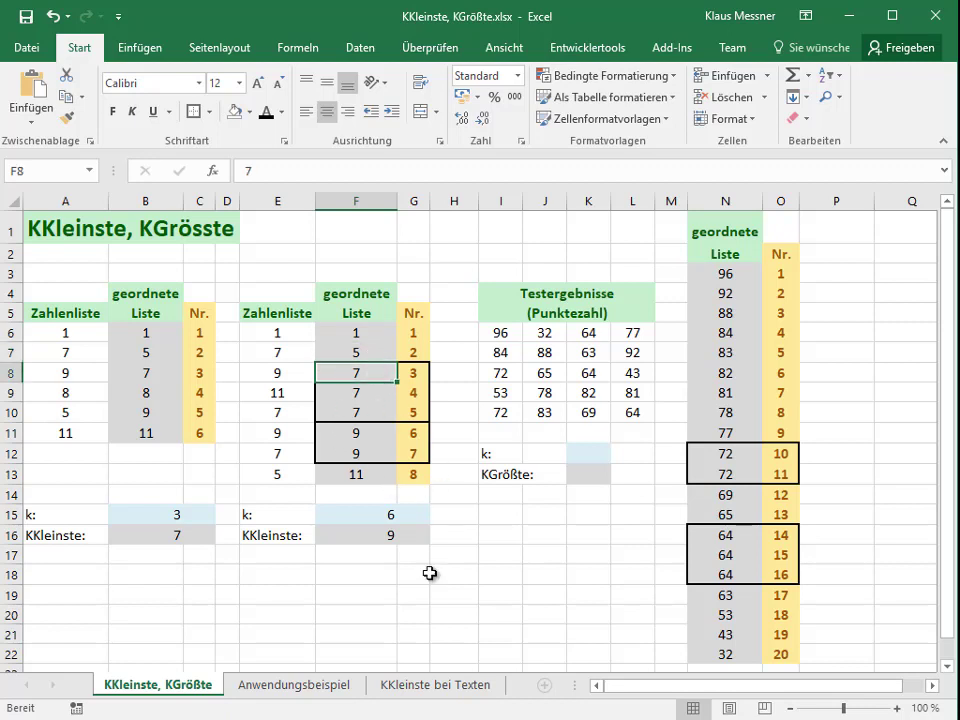
{"action": "left_click", "coordinate": [359, 435]}
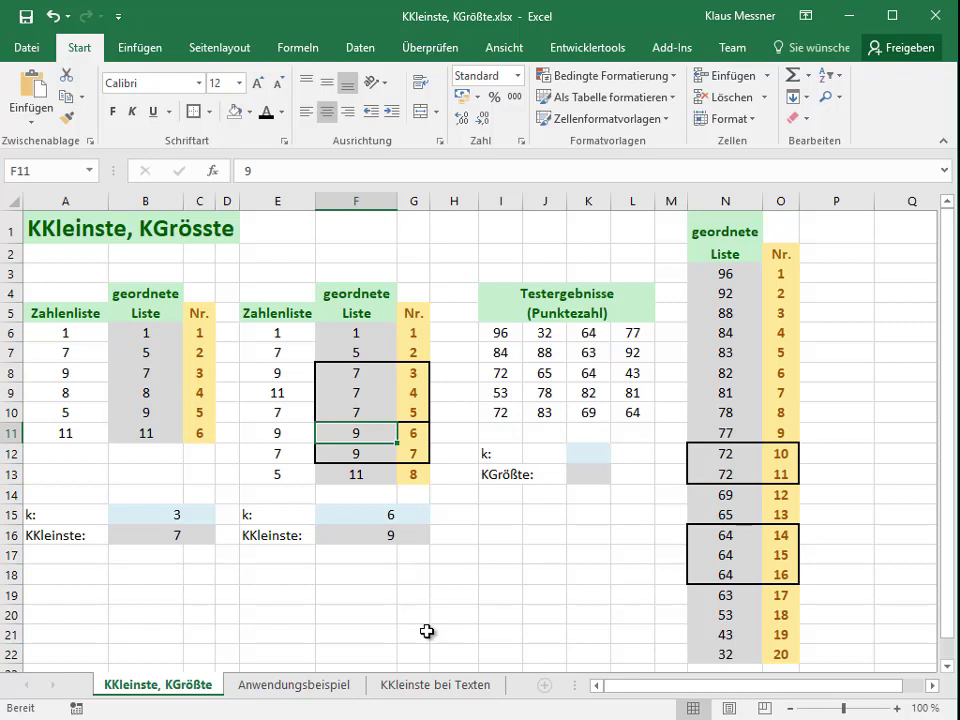
{"action": "left_click", "coordinate": [358, 475]}
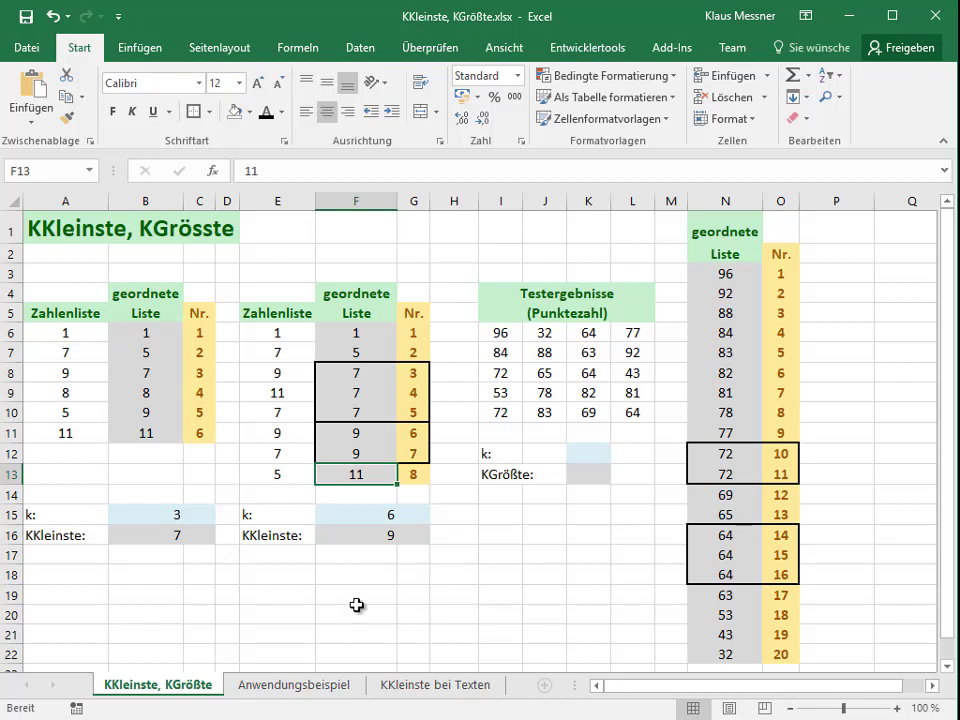
{"action": "left_click", "coordinate": [449, 391]}
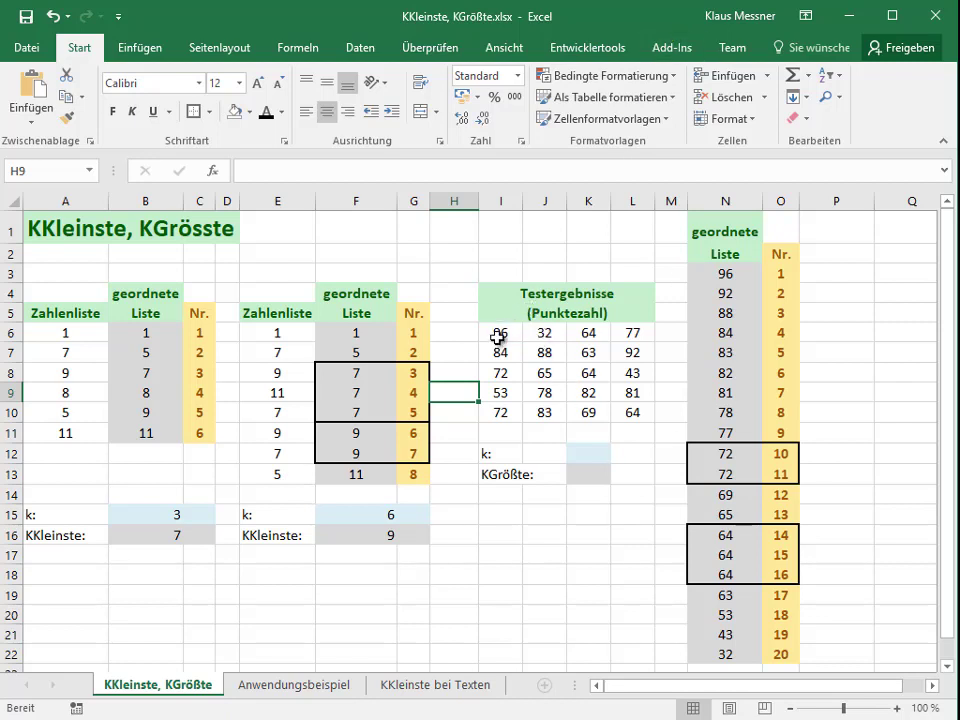
Highlight the Testergebnisse scores I6:L10 and enter 4 as k in K12
{"action": "left_click_drag", "start_coordinate": [496, 338], "coordinate": [632, 412]}
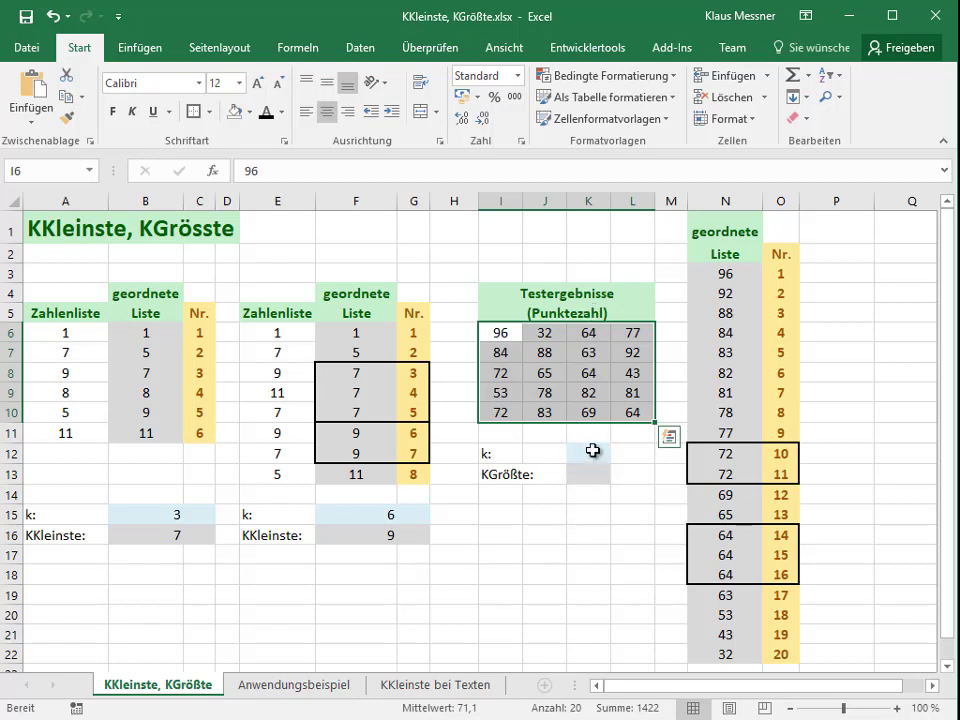
{"action": "left_click", "coordinate": [593, 451]}
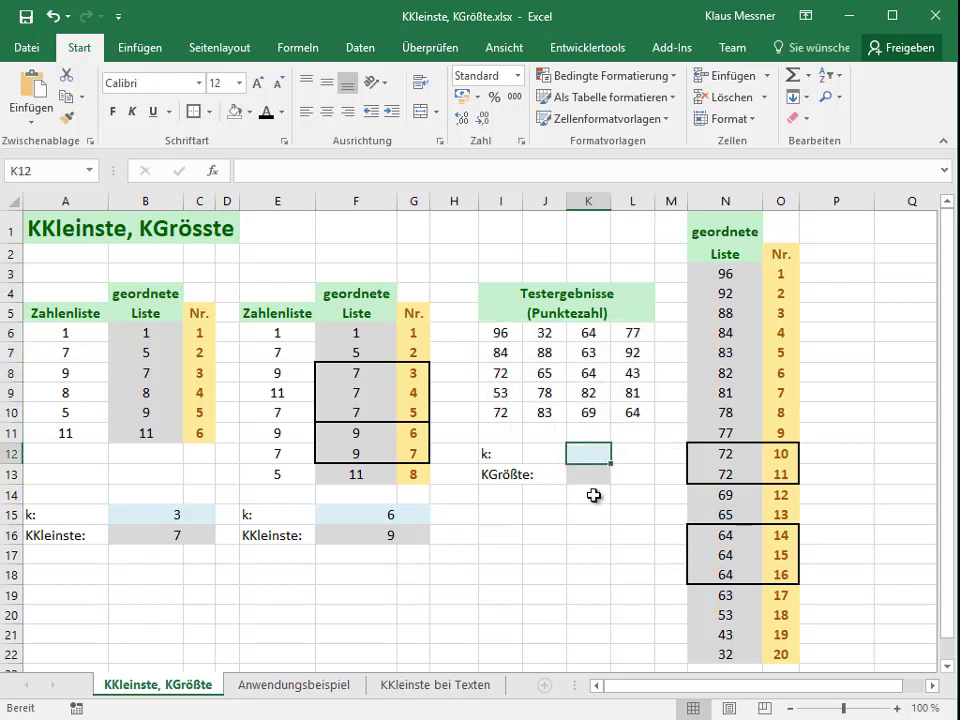
{"action": "type", "text": "4"}
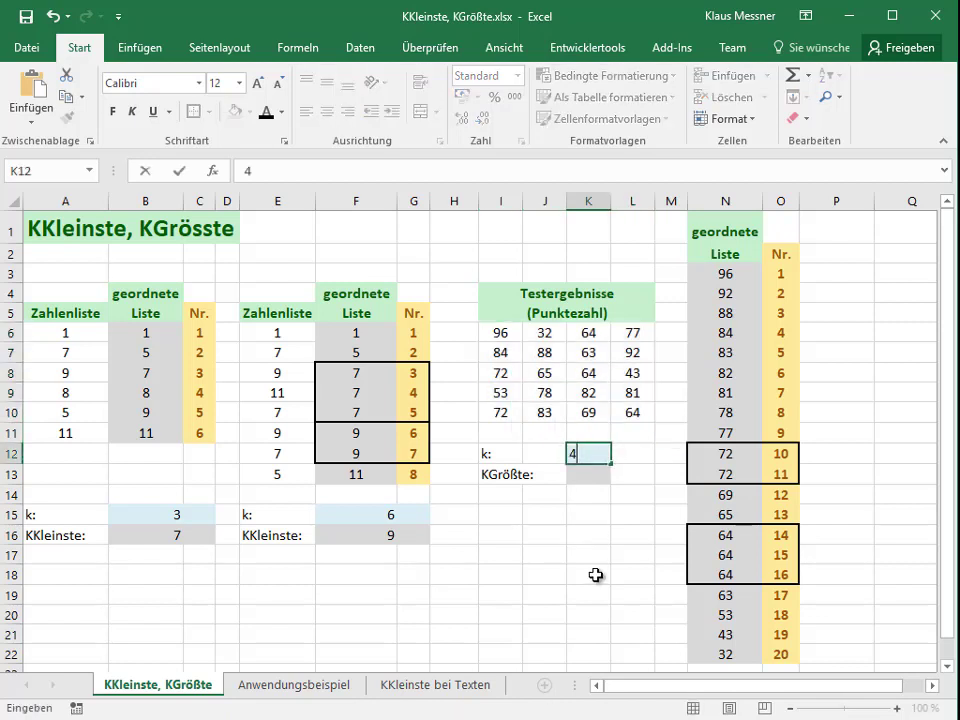
{"action": "key", "text": "ctrl+Return"}
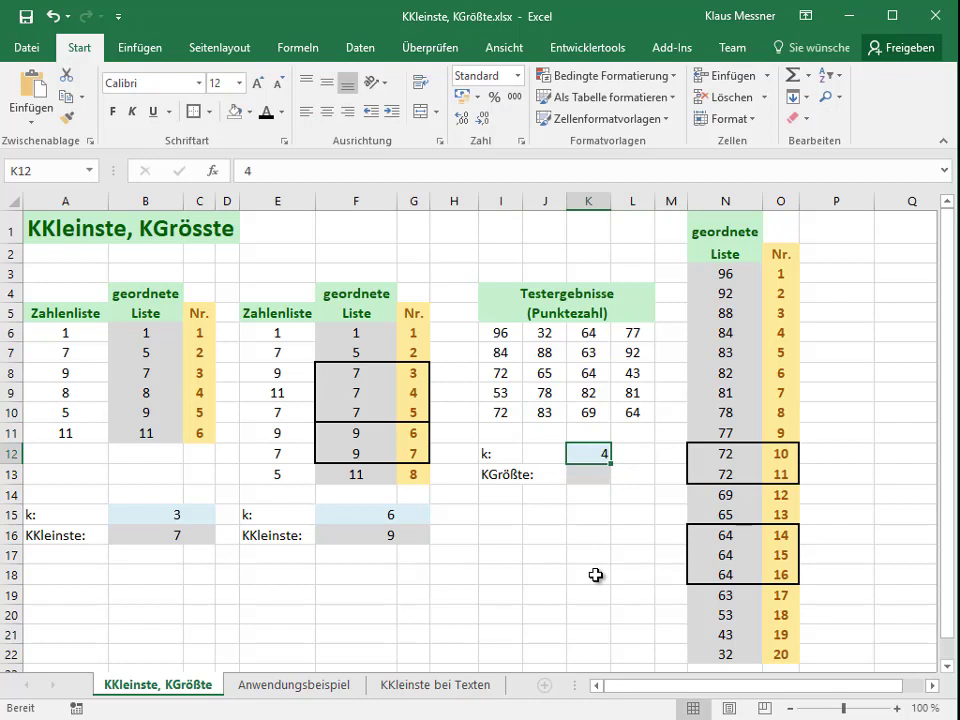
Enter =KGRÖSSTE(I6:L10;K12) in K13, returning 84
{"action": "left_click", "coordinate": [604, 473]}
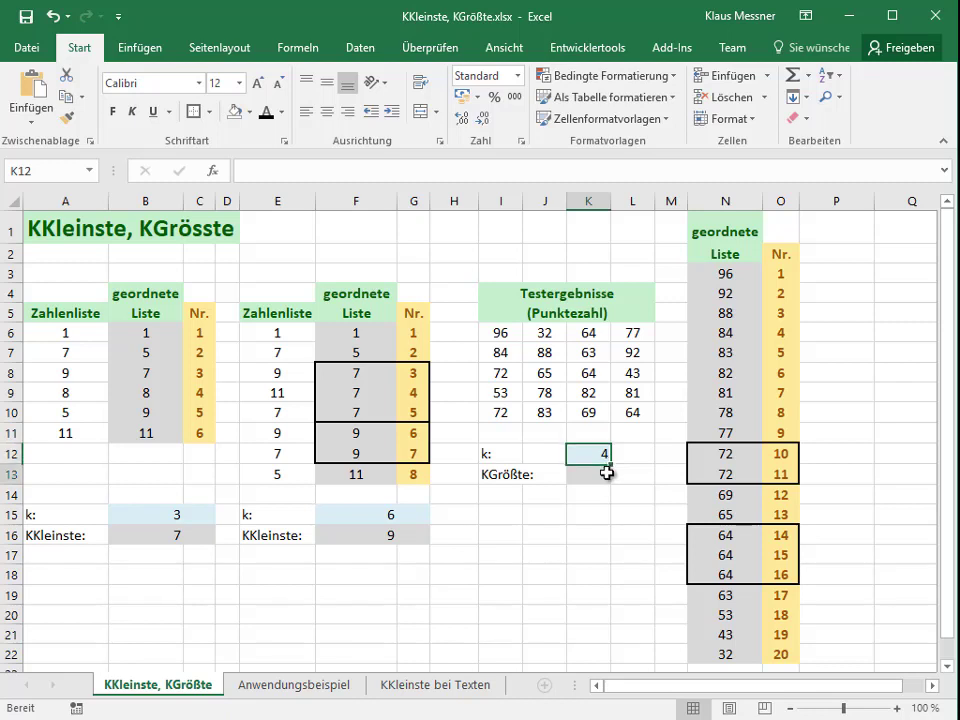
{"action": "type", "text": "="}
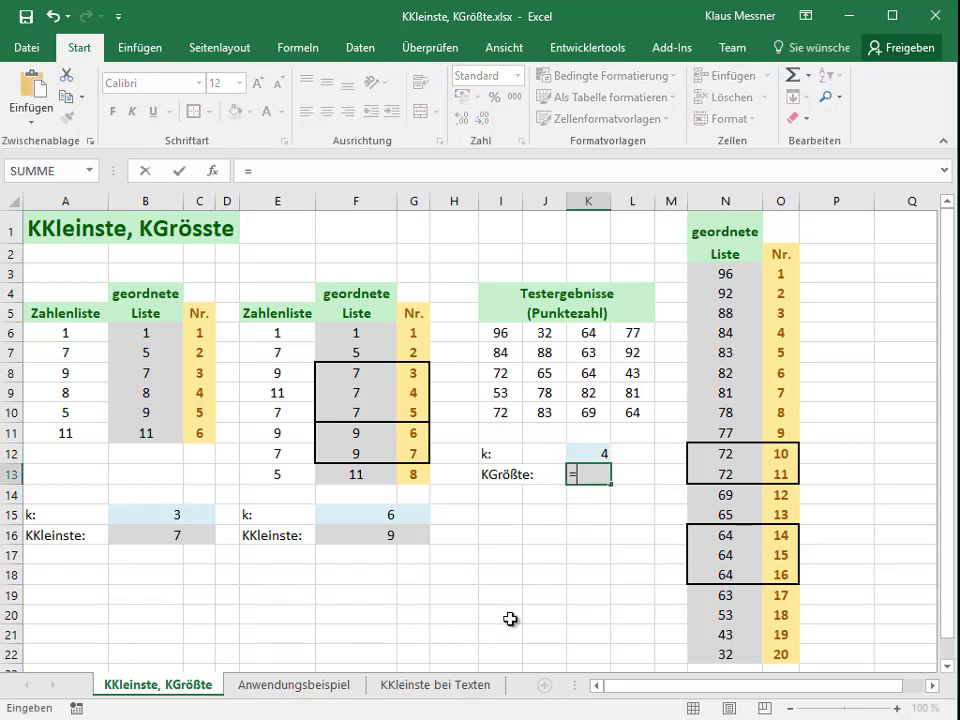
{"action": "type", "text": "KG"}
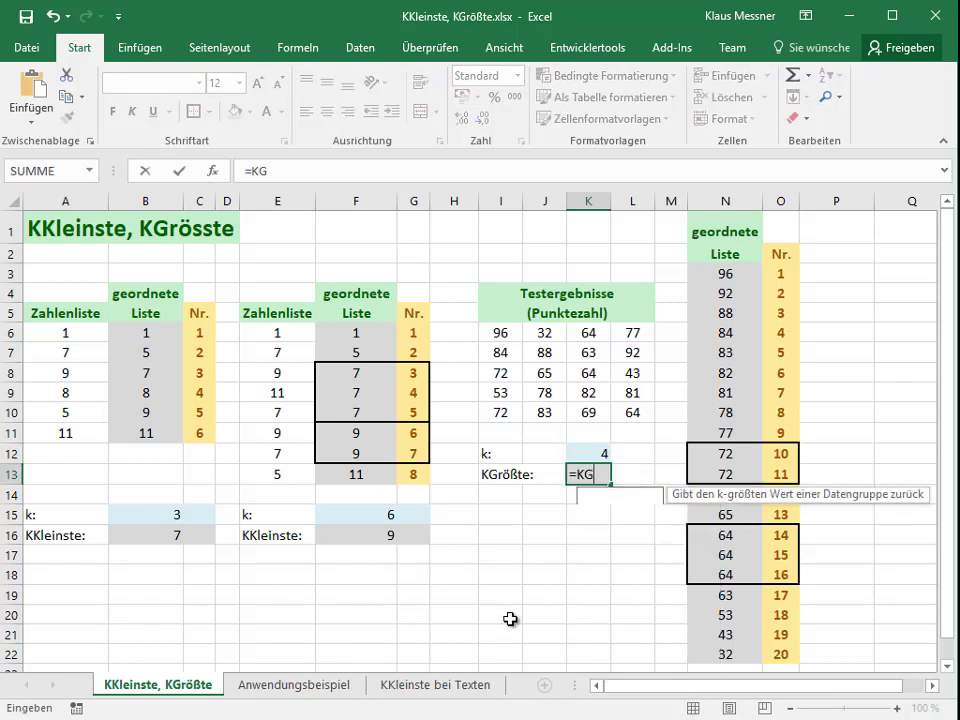
{"action": "type", "text": "r"}
{"action": "key", "text": "Tab"}
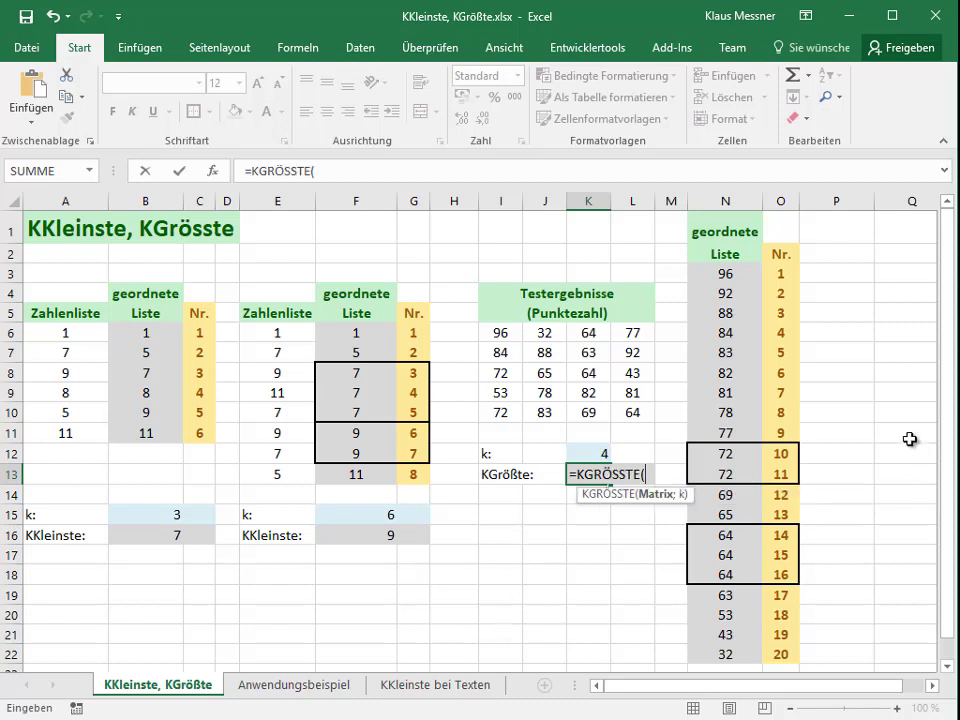
{"action": "left_click_drag", "start_coordinate": [508, 339], "coordinate": [628, 400]}
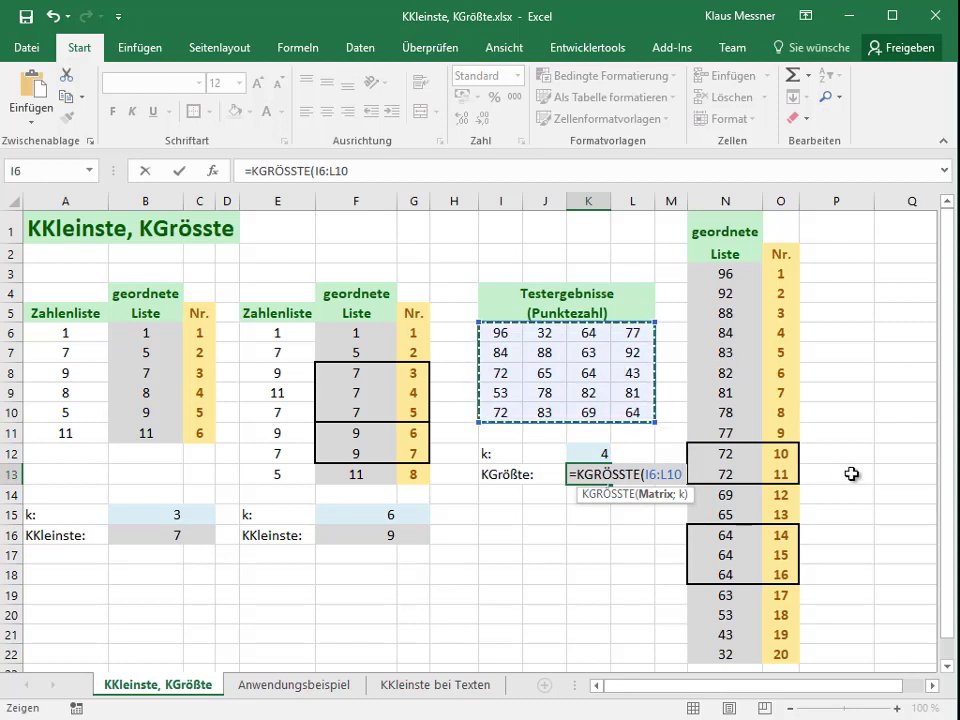
{"action": "type", "text": ";"}
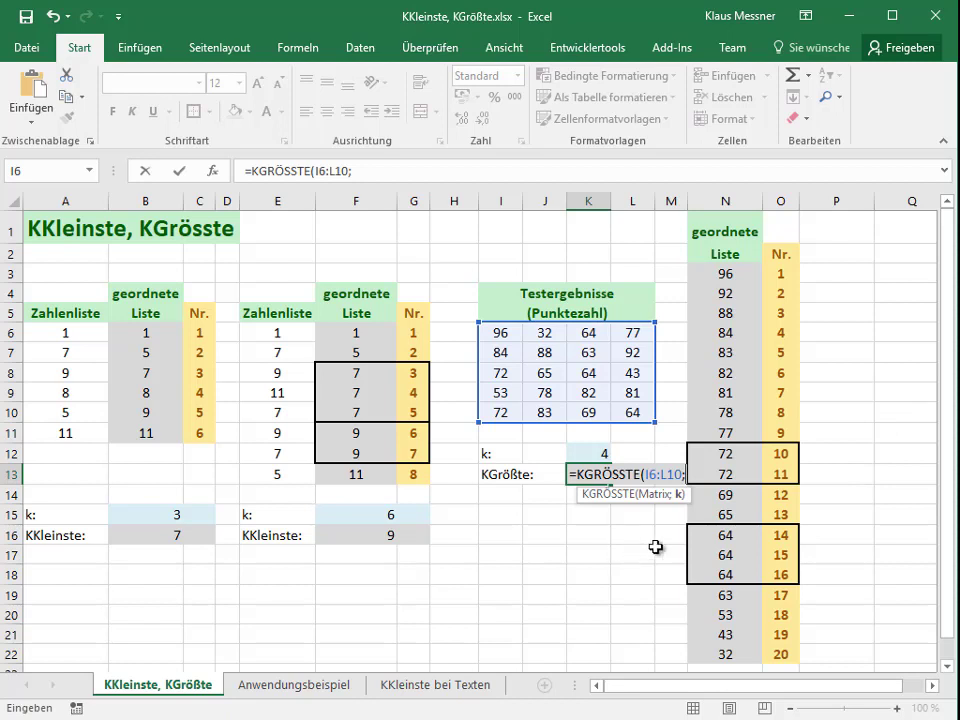
{"action": "left_click", "coordinate": [590, 451]}
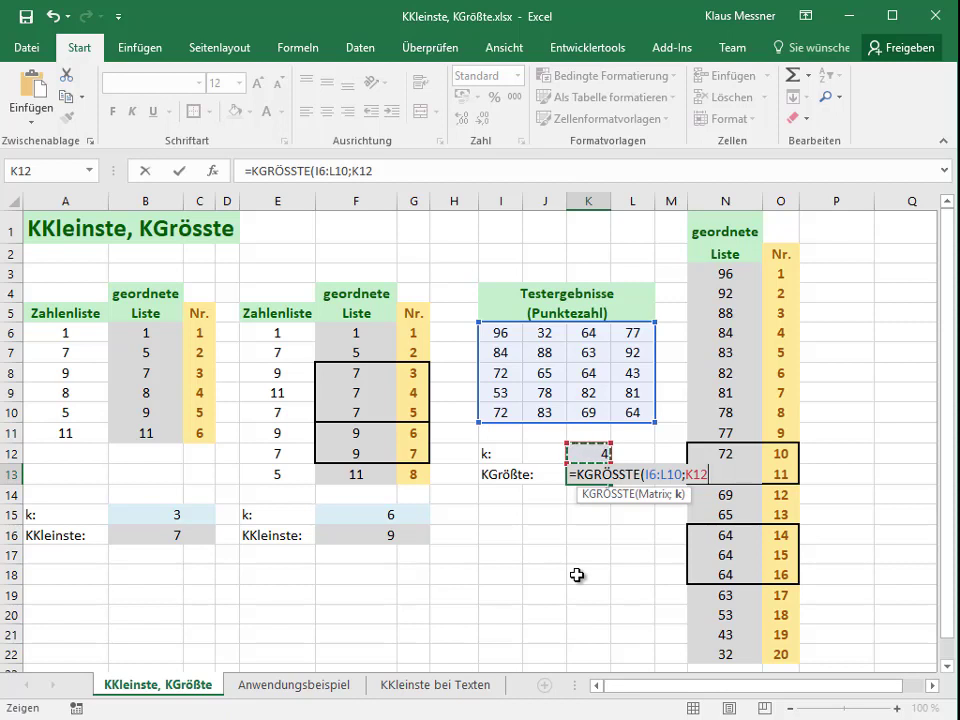
{"action": "type", "text": ")"}
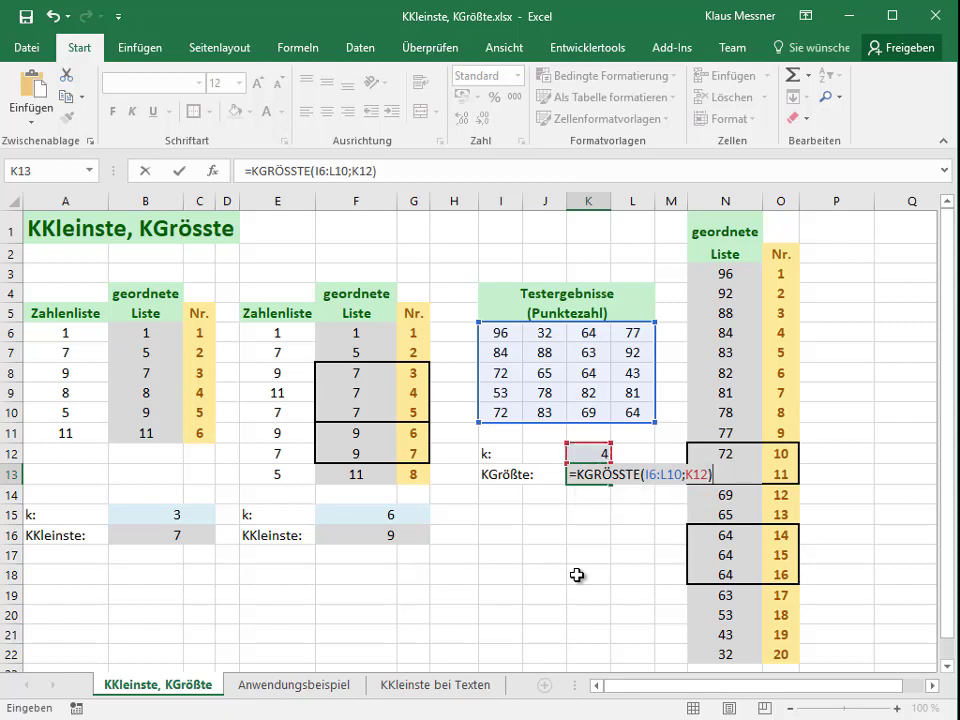
{"action": "key", "text": "Return"}
{"action": "key", "text": "Up"}
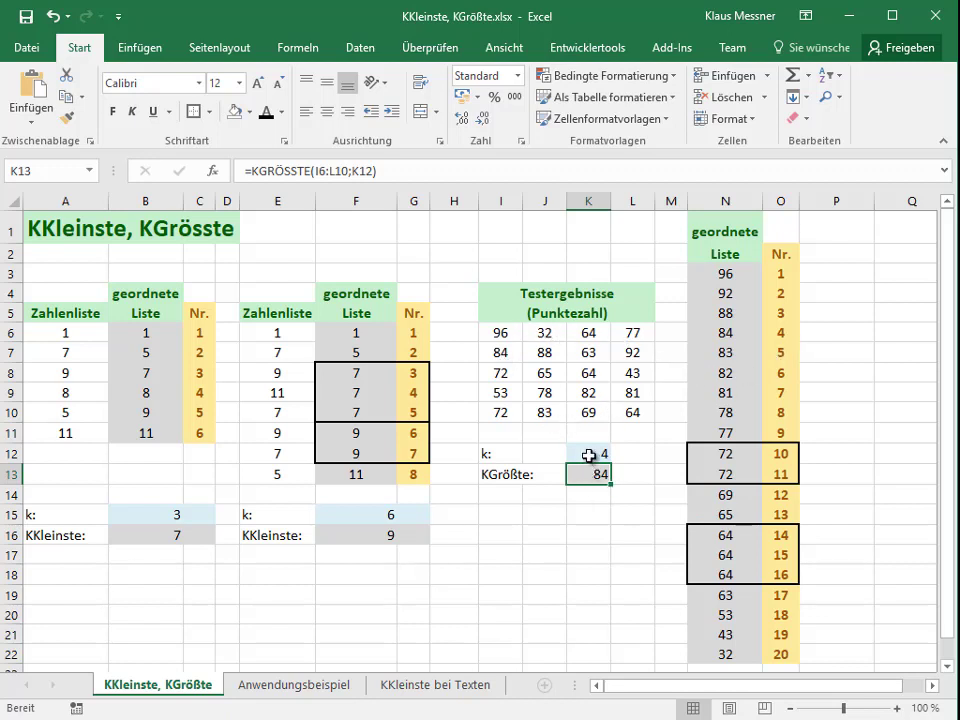
Change k in K12 to 10, then to 11, so K13 shows 72
{"action": "left_click", "coordinate": [594, 454]}
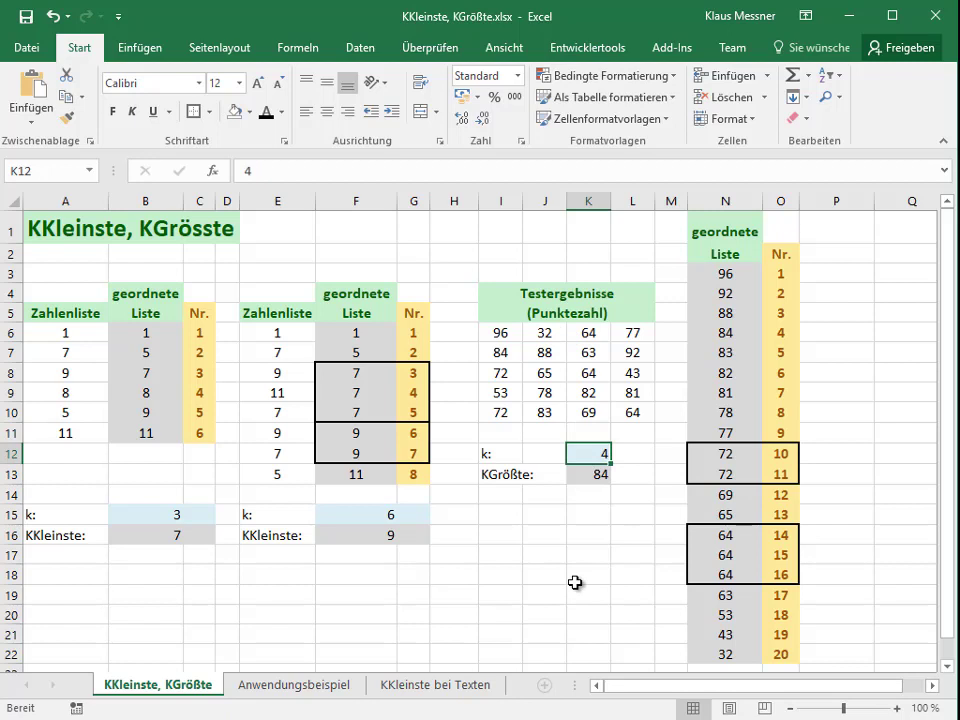
{"action": "type", "text": "10"}
{"action": "key", "text": "Return"}
{"action": "key", "text": "Up"}
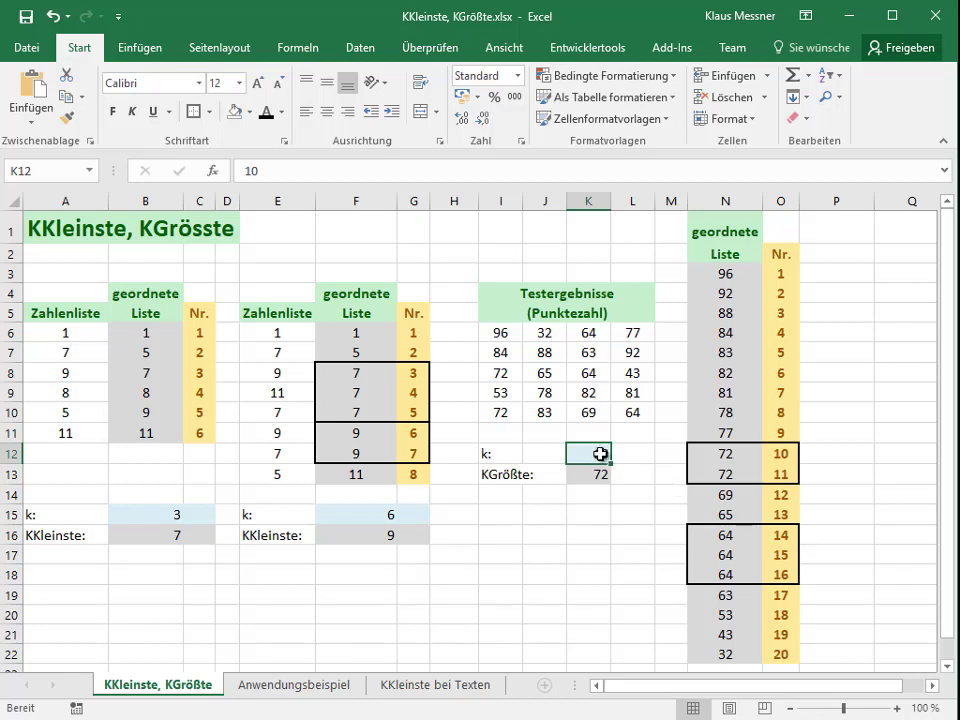
{"action": "type", "text": "11"}
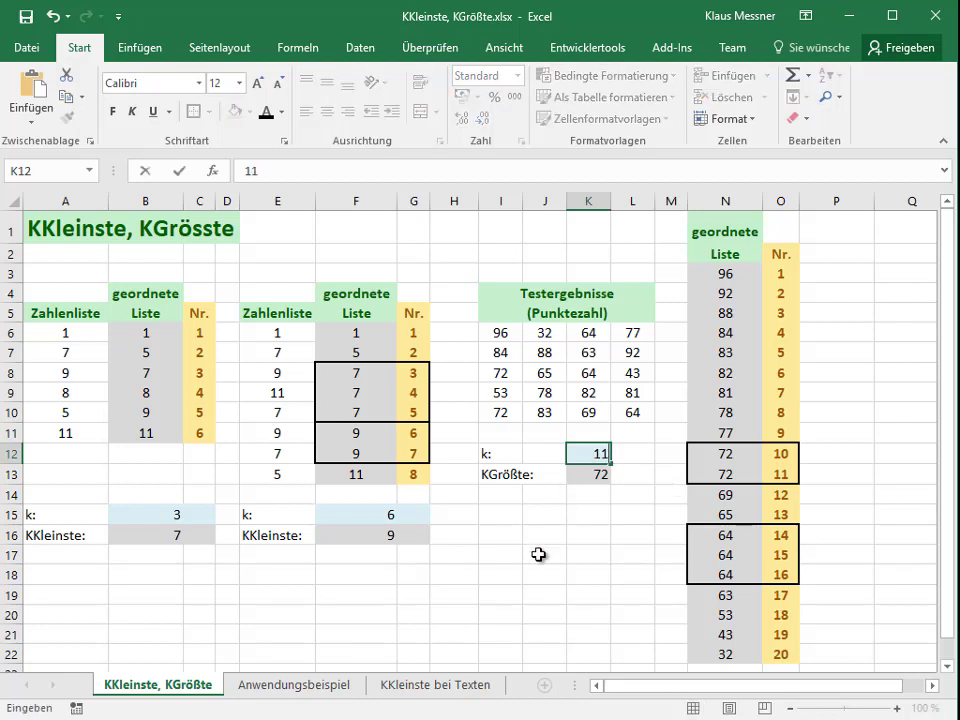
{"action": "key", "text": "Return"}
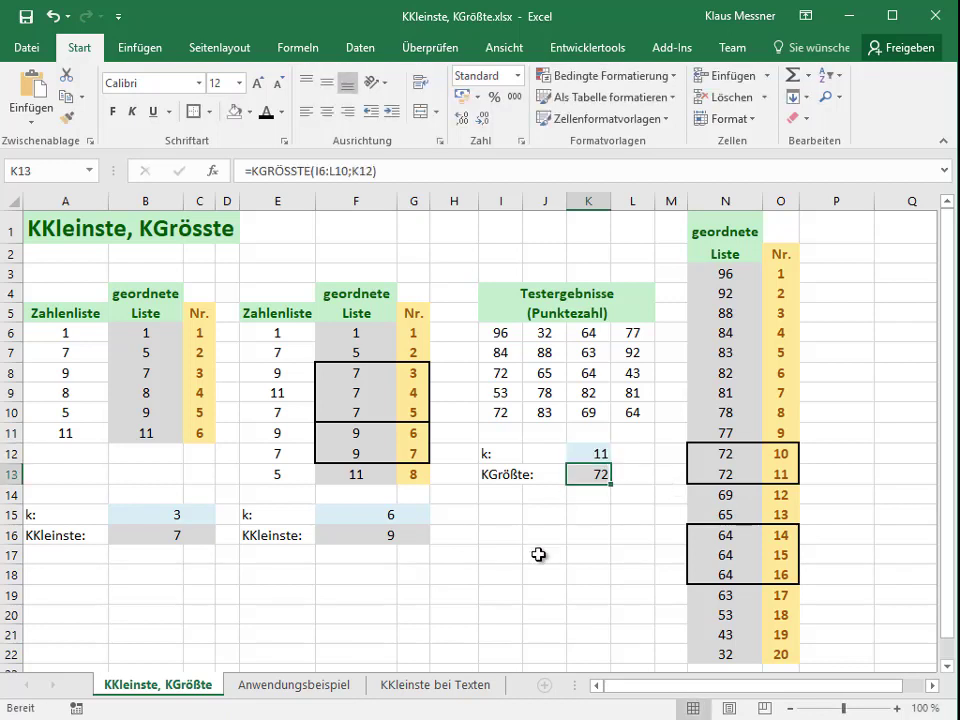
{"action": "left_click", "coordinate": [574, 496]}
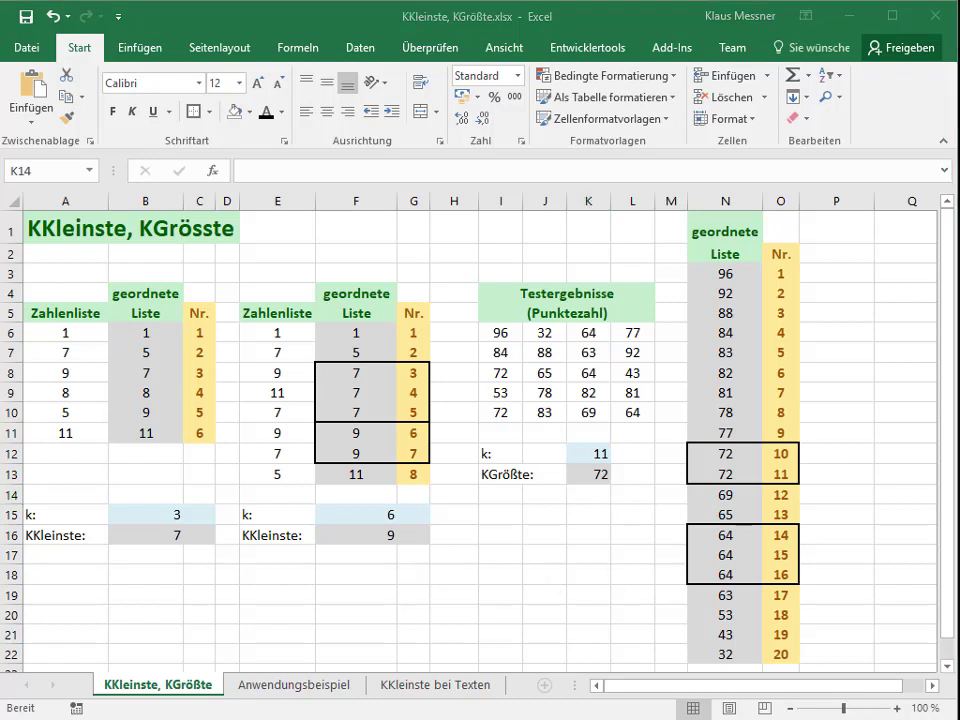
Switch to the Anwendungsbeispiel sheet, review the states table and its questions, and select H3
{"action": "left_click", "coordinate": [285, 685]}
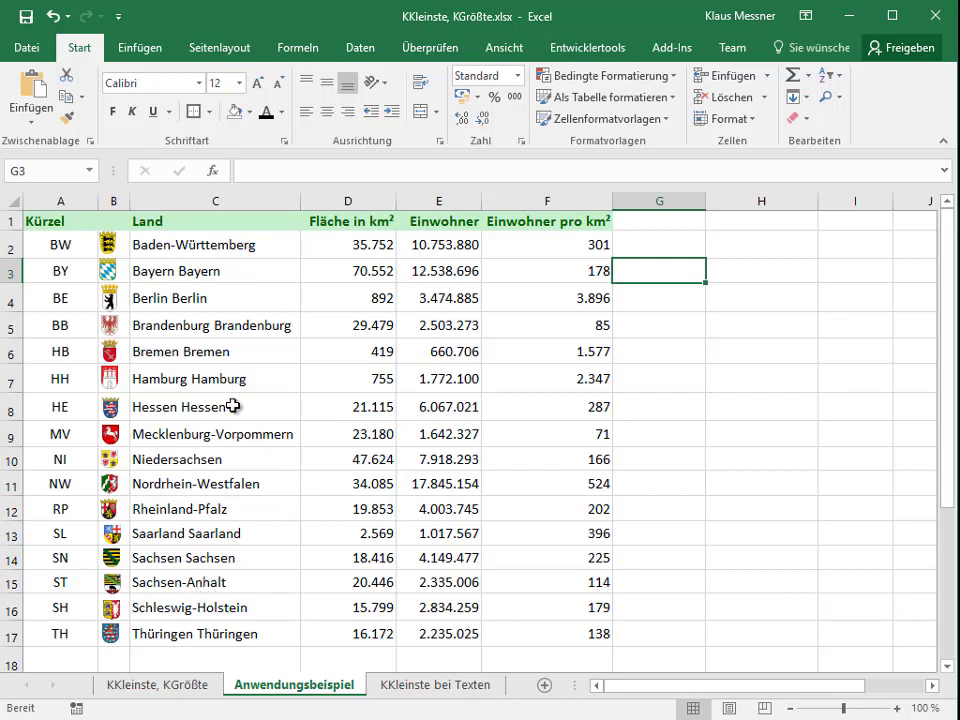
{"action": "left_click", "coordinate": [789, 426]}
{"action": "scroll", "coordinate": [789, 426], "scroll_direction": "down", "scroll_amount": 1}
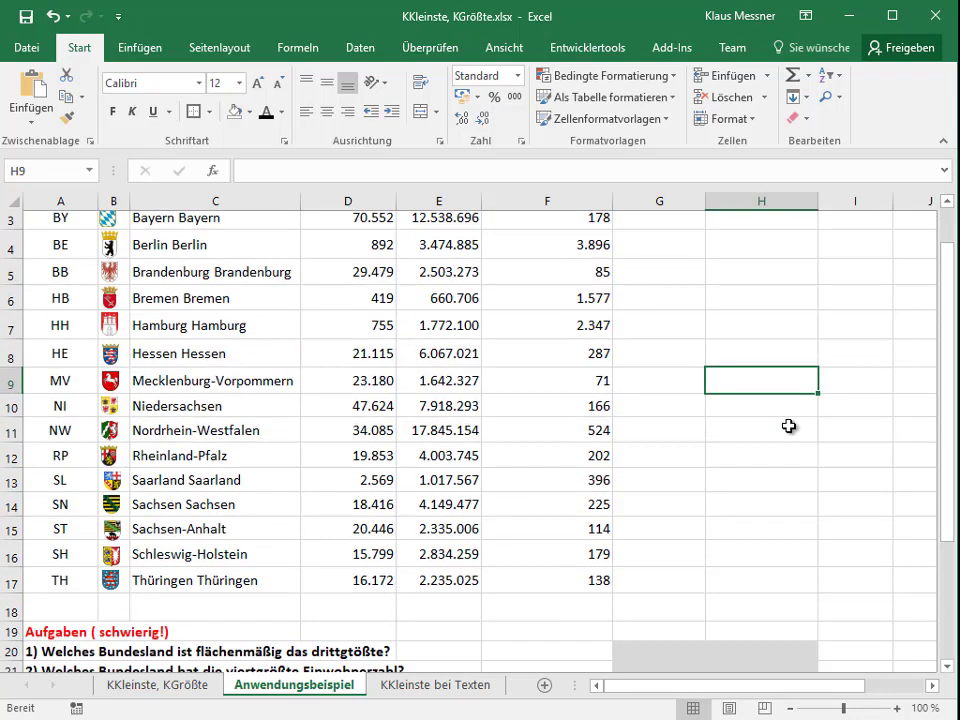
{"action": "scroll", "coordinate": [789, 426], "scroll_direction": "down", "scroll_amount": 1}
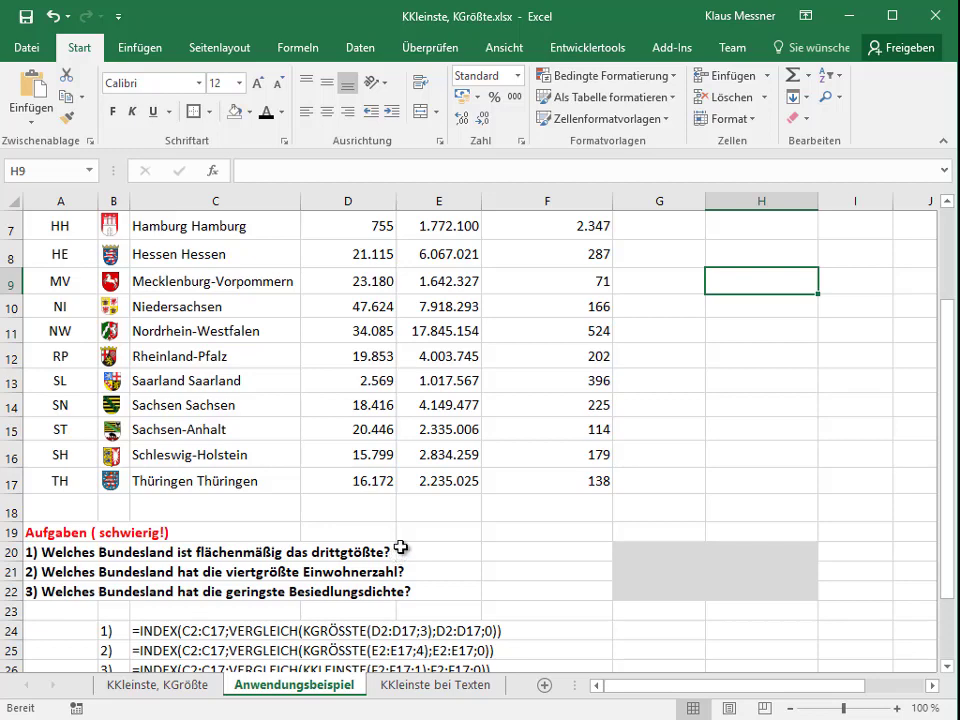
{"action": "scroll", "coordinate": [400, 548], "scroll_direction": "up", "scroll_amount": 2}
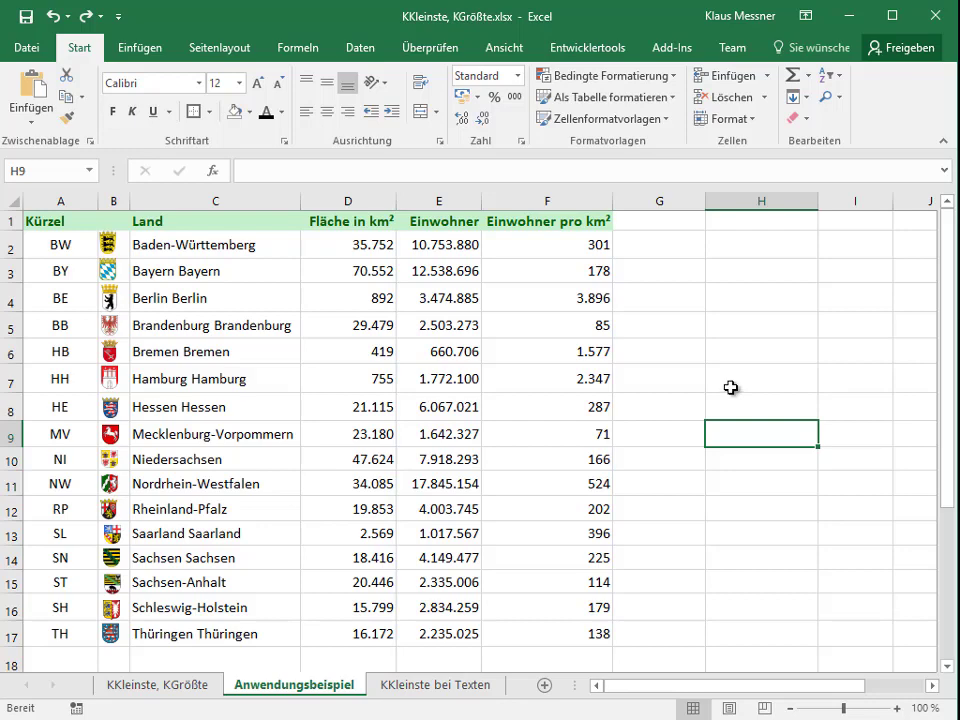
{"action": "left_click_drag", "start_coordinate": [945, 500], "coordinate": [948, 622]}
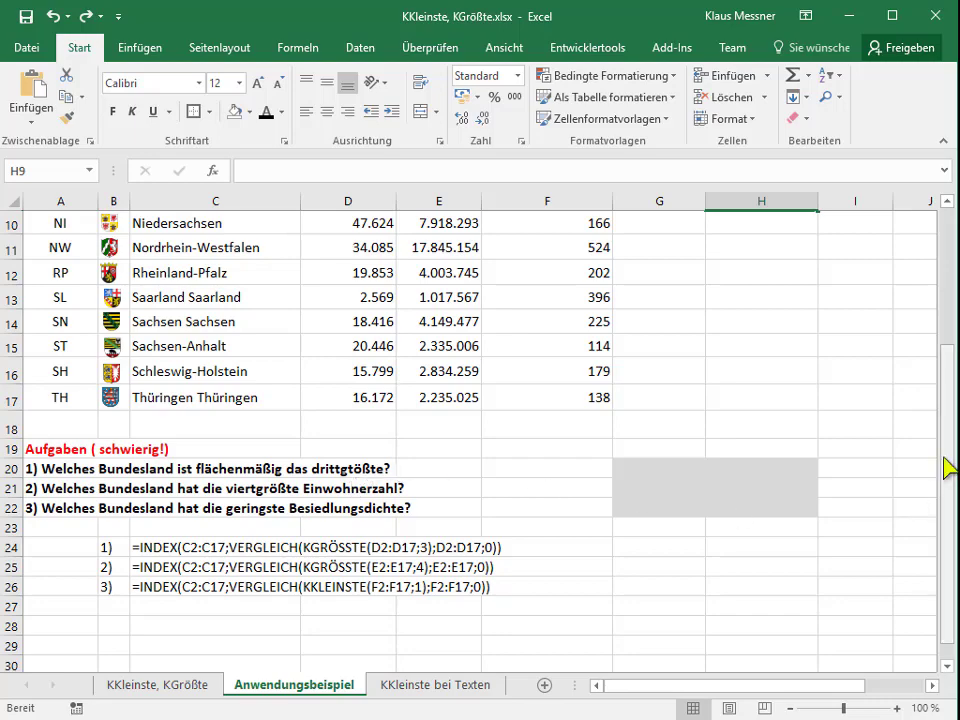
{"action": "left_click_drag", "start_coordinate": [949, 458], "coordinate": [940, 306]}
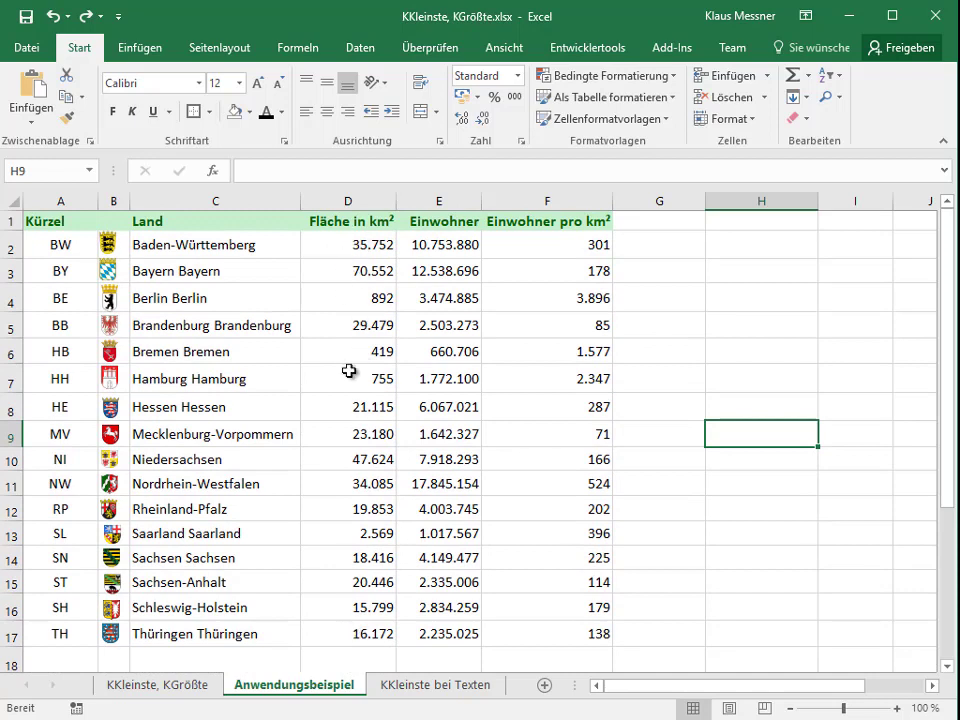
{"action": "left_click", "coordinate": [733, 270]}
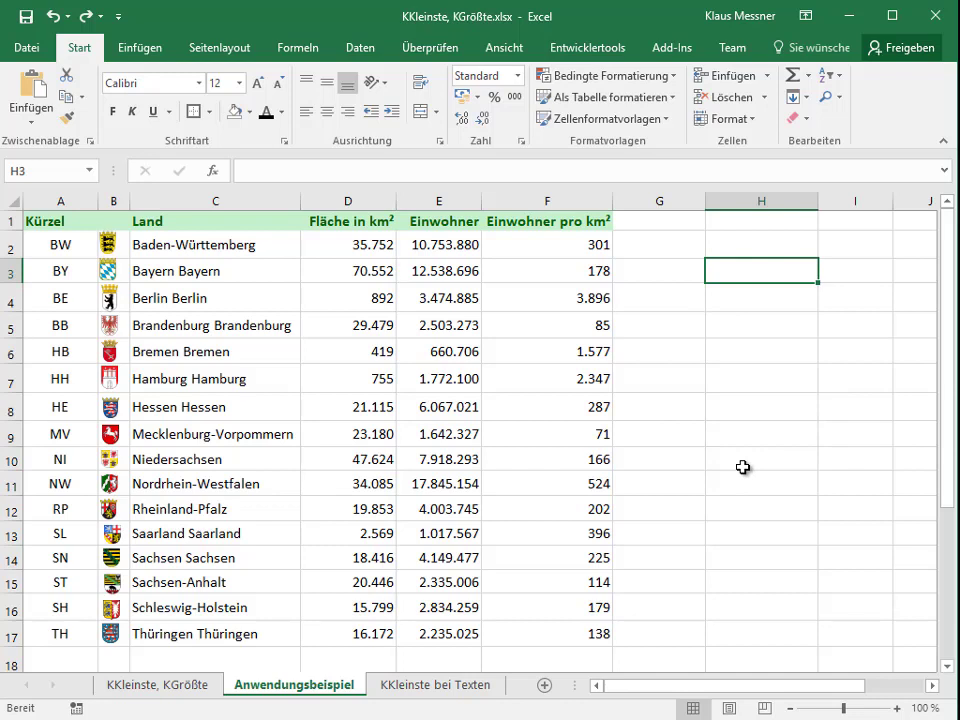
Enter =KGRÖSSTE(D2:D17;3) in H3, returning the area 35752
{"action": "type", "text": "="}
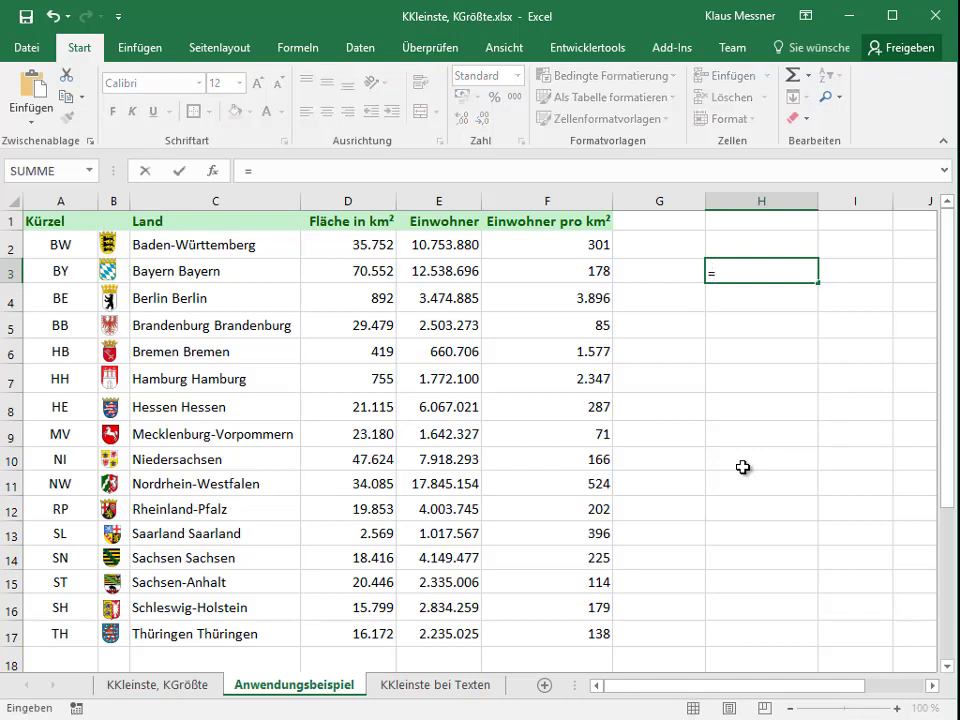
{"action": "type", "text": "K"}
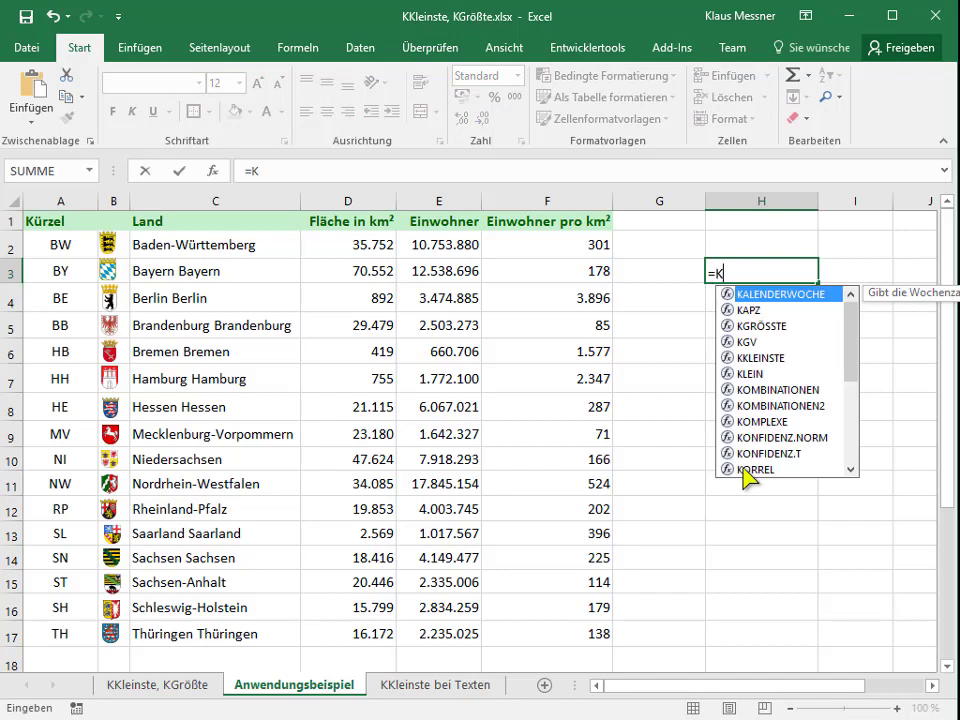
{"action": "key", "text": "Down"}
{"action": "key", "text": "Down"}
{"action": "key", "text": "Tab"}
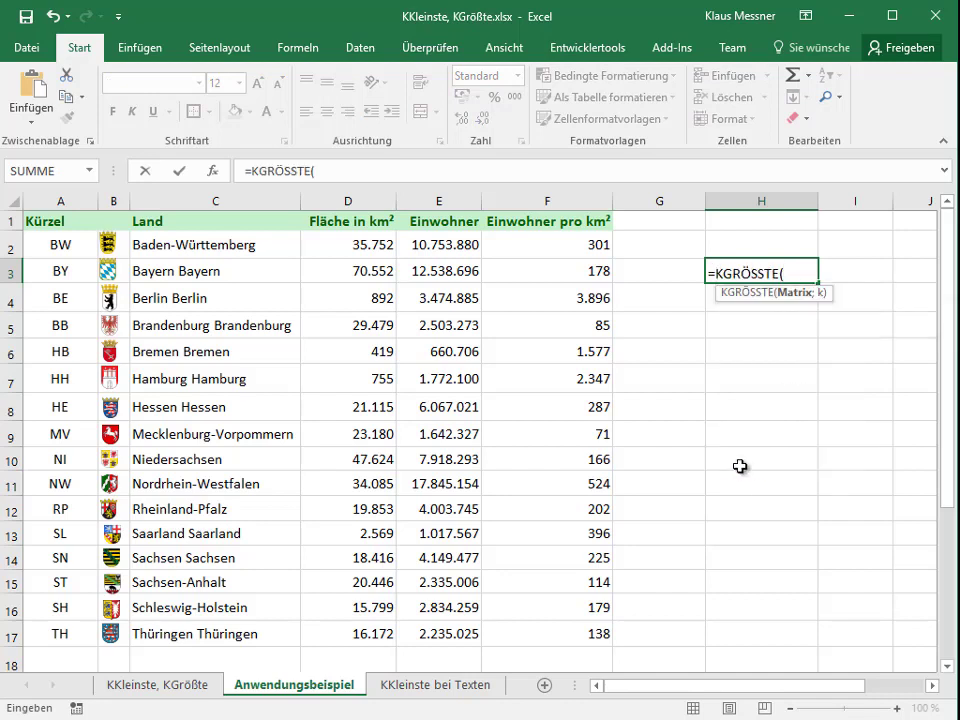
{"action": "left_click_drag", "start_coordinate": [395, 246], "coordinate": [433, 437]}
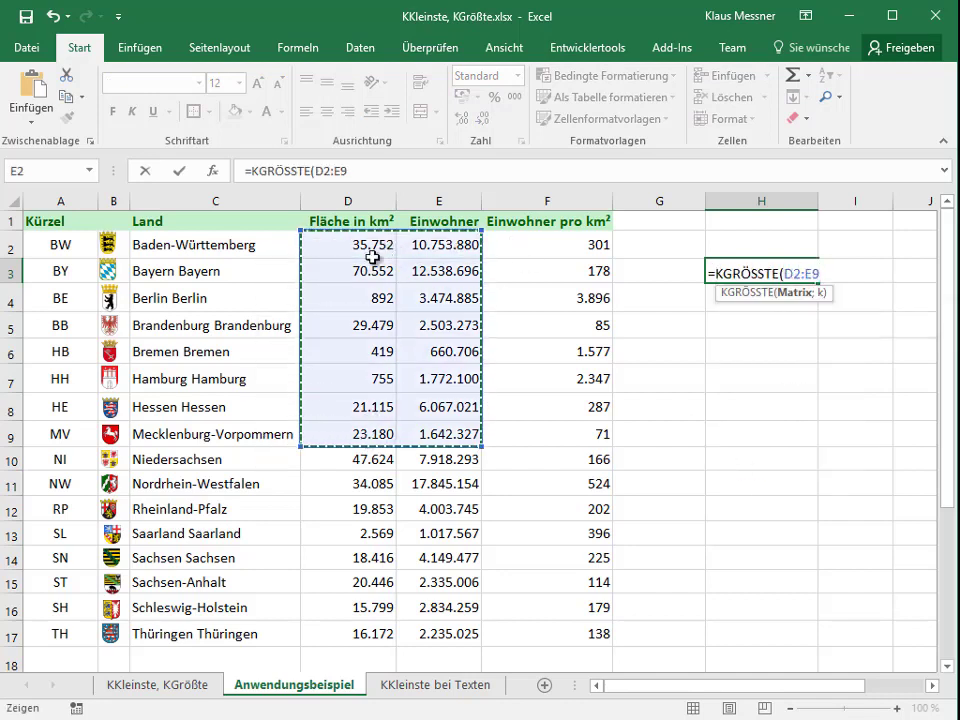
{"action": "left_click_drag", "start_coordinate": [420, 244], "coordinate": [333, 627]}
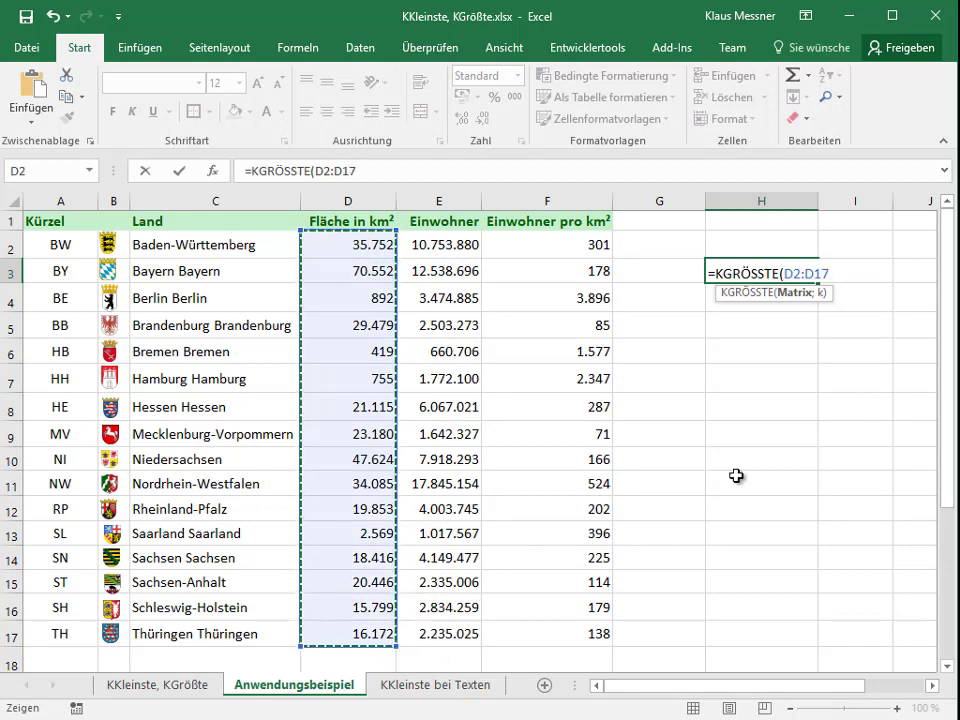
{"action": "type", "text": ";3"}
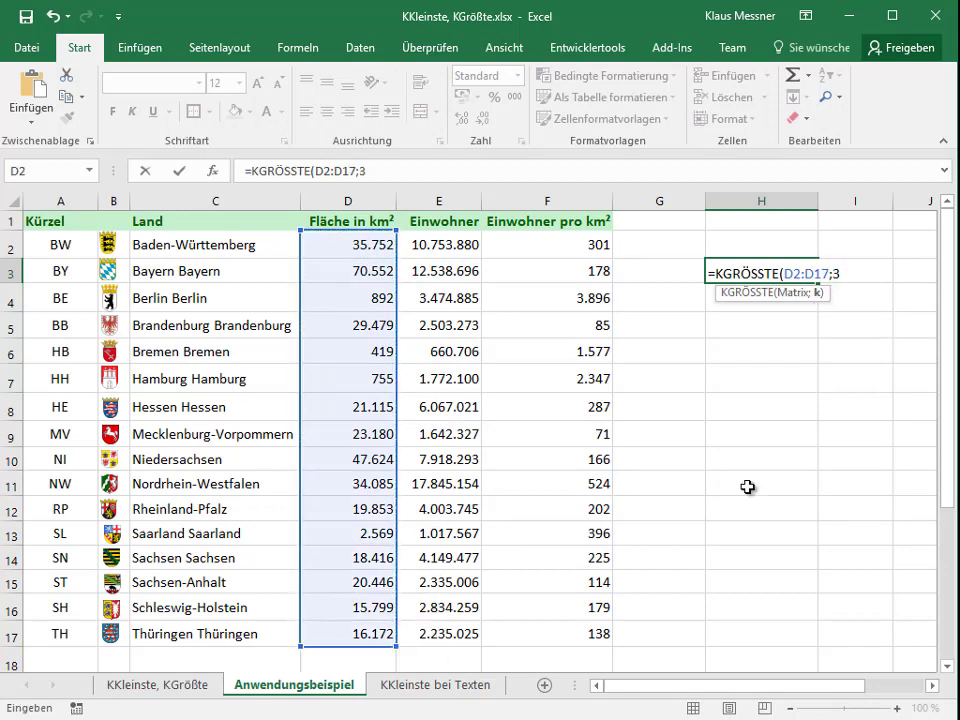
{"action": "type", "text": ")"}
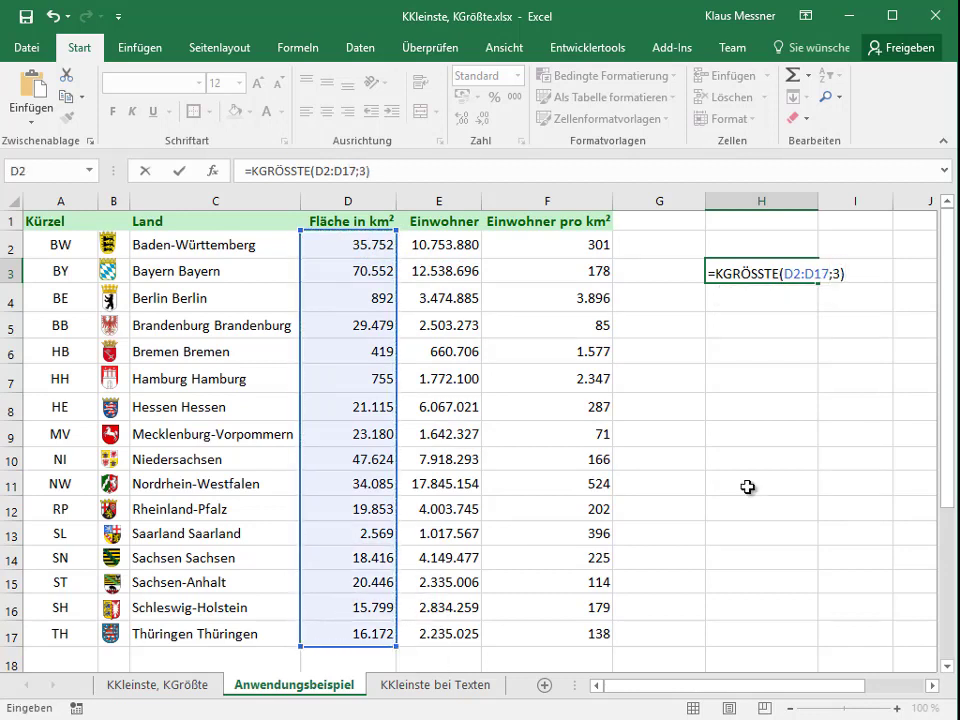
{"action": "key", "text": "Return"}
{"action": "key", "text": "Up"}
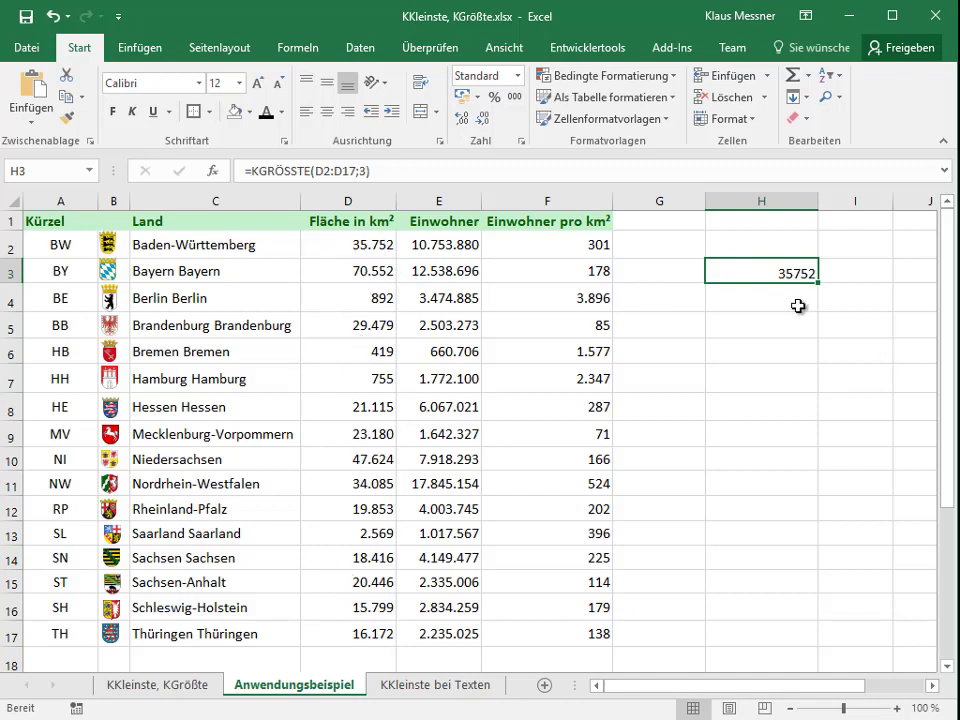
Enter =VERGLEICH(H3;D2:D17;0) in H4 with exact match, returning position 1
{"action": "left_click", "coordinate": [752, 298]}
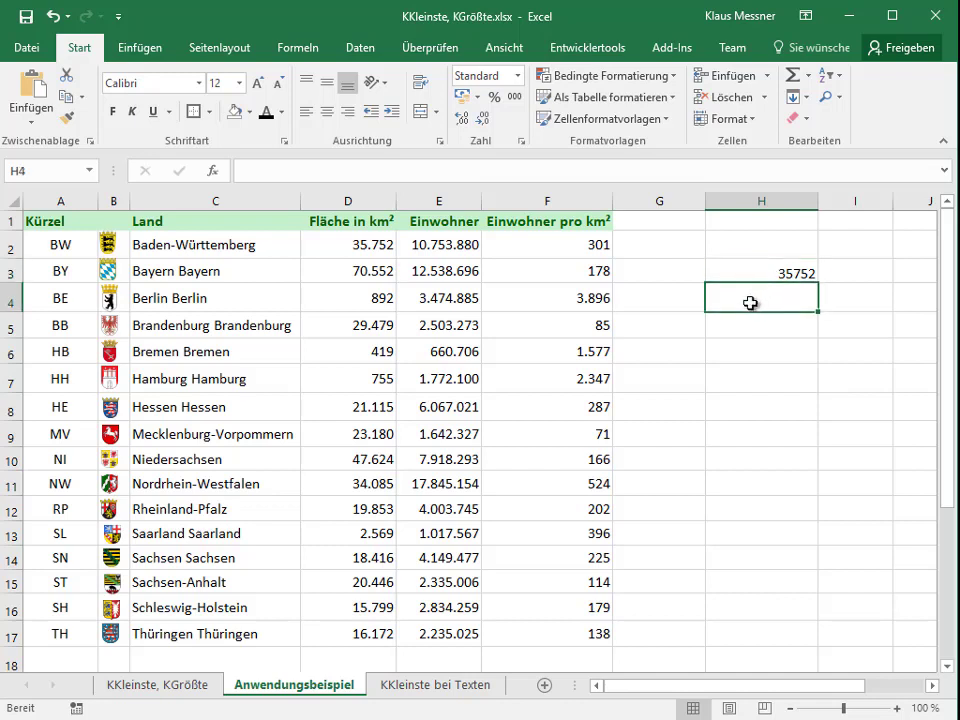
{"action": "type", "text": "="}
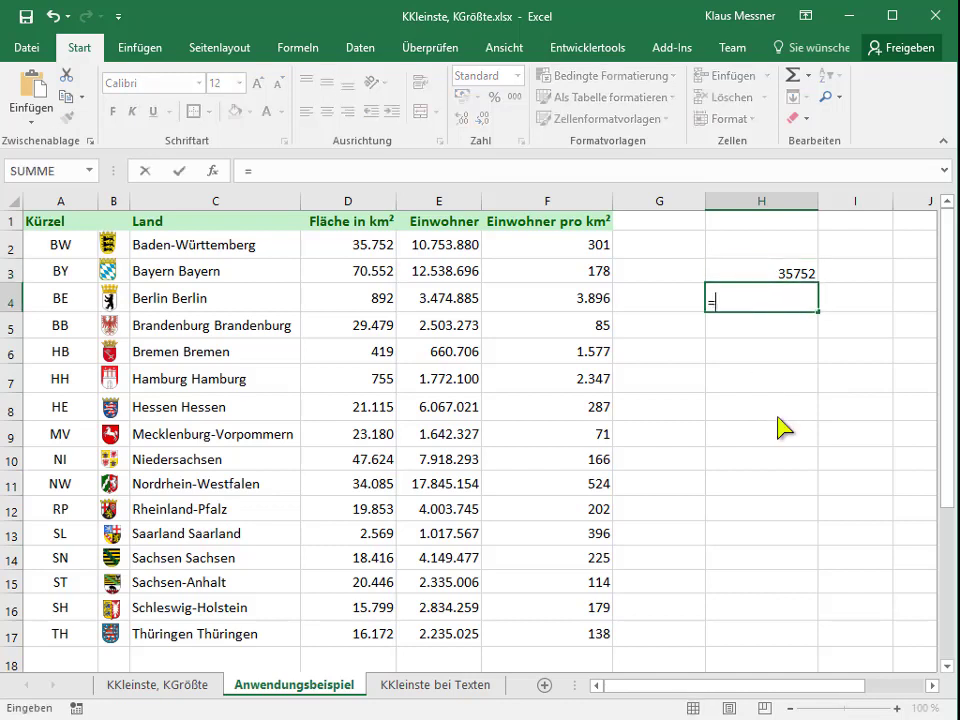
{"action": "type", "text": "Vergliech("}
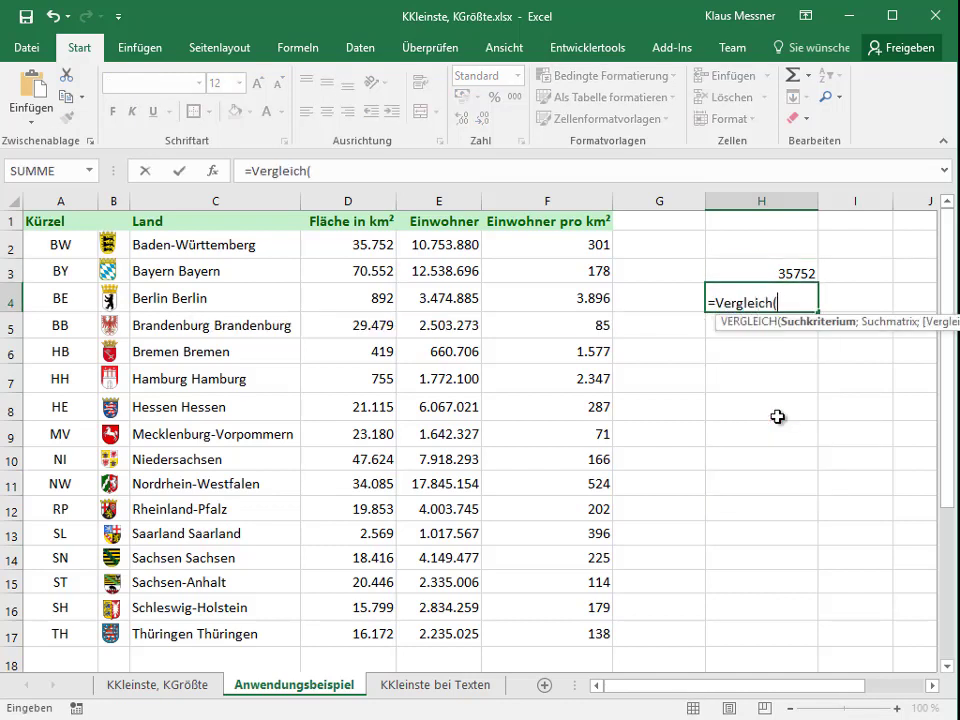
{"action": "left_click", "coordinate": [805, 272]}
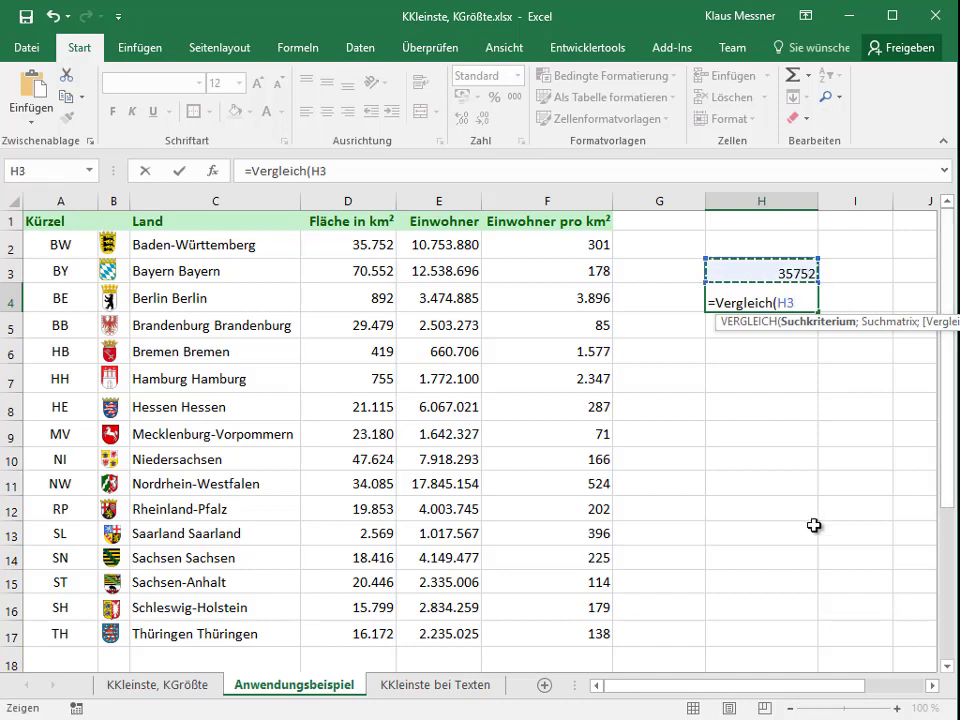
{"action": "type", "text": ";"}
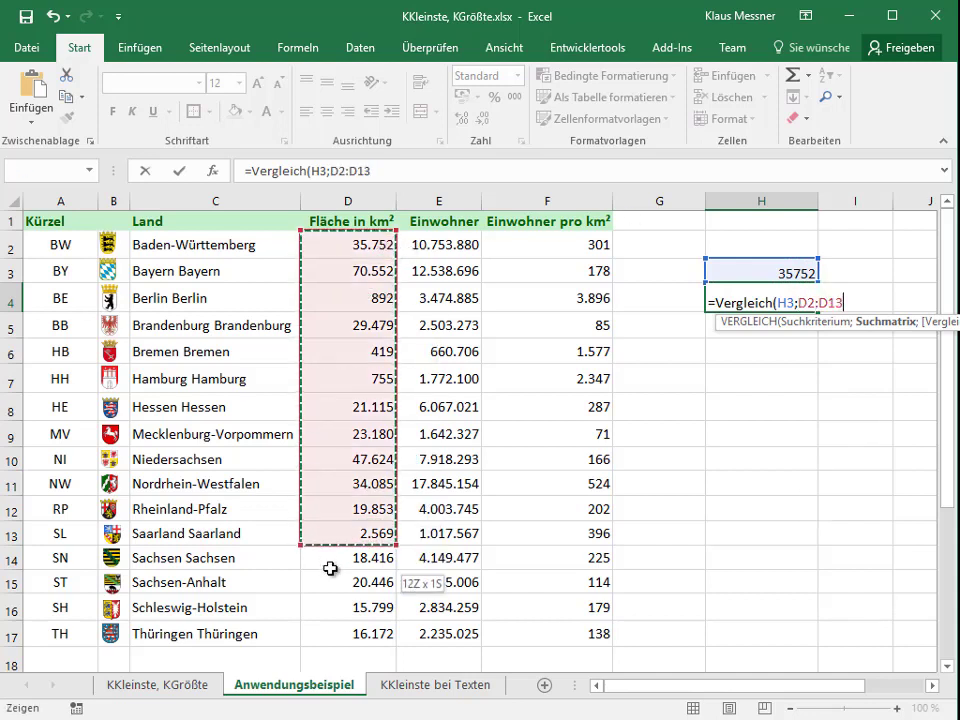
{"action": "left_click_drag", "start_coordinate": [390, 245], "coordinate": [332, 630]}
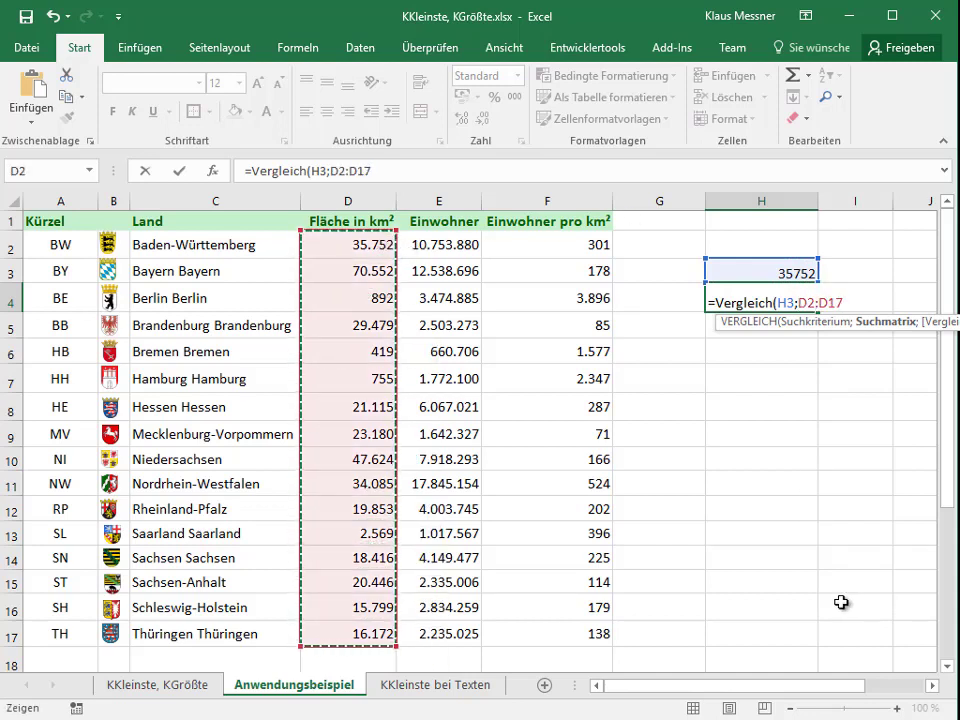
{"action": "left_click", "coordinate": [456, 174]}
{"action": "type", "text": ";"}
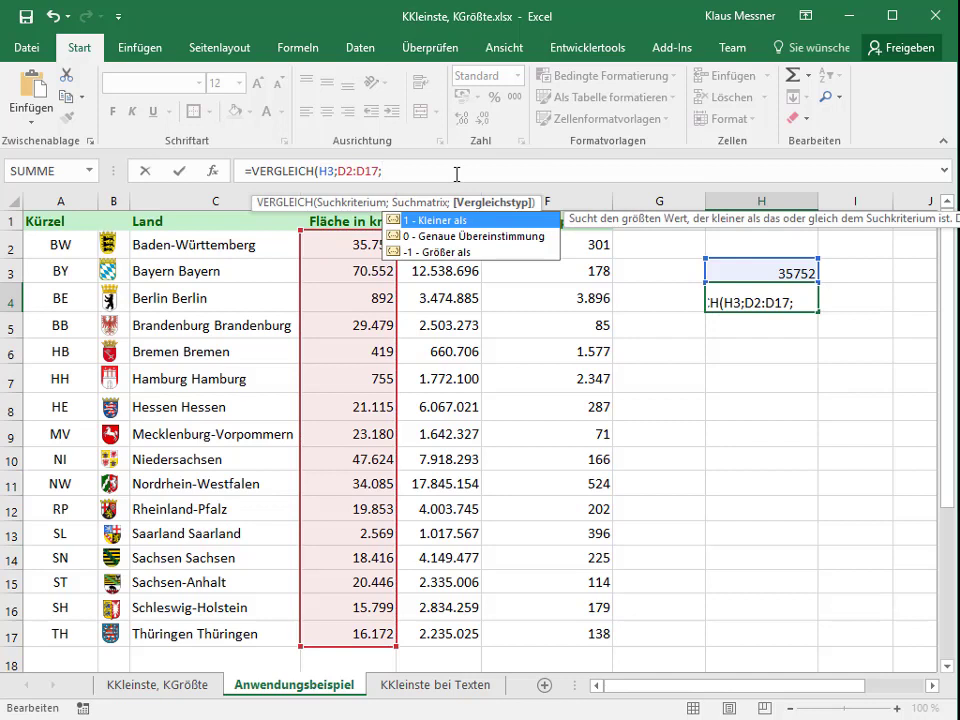
{"action": "key", "text": "Down"}
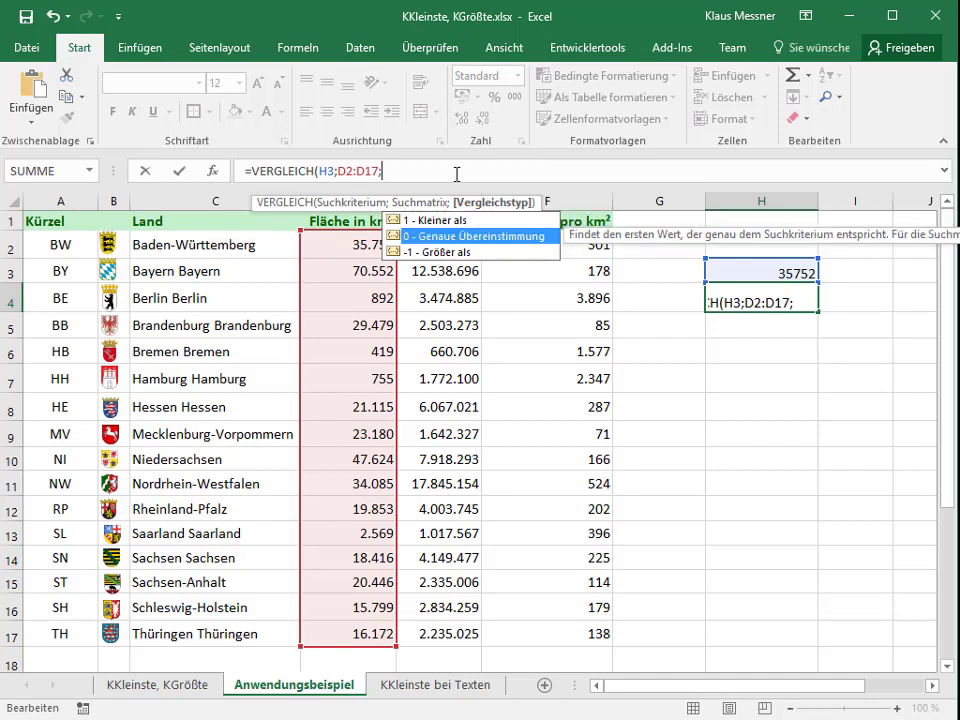
{"action": "type", "text": "0"}
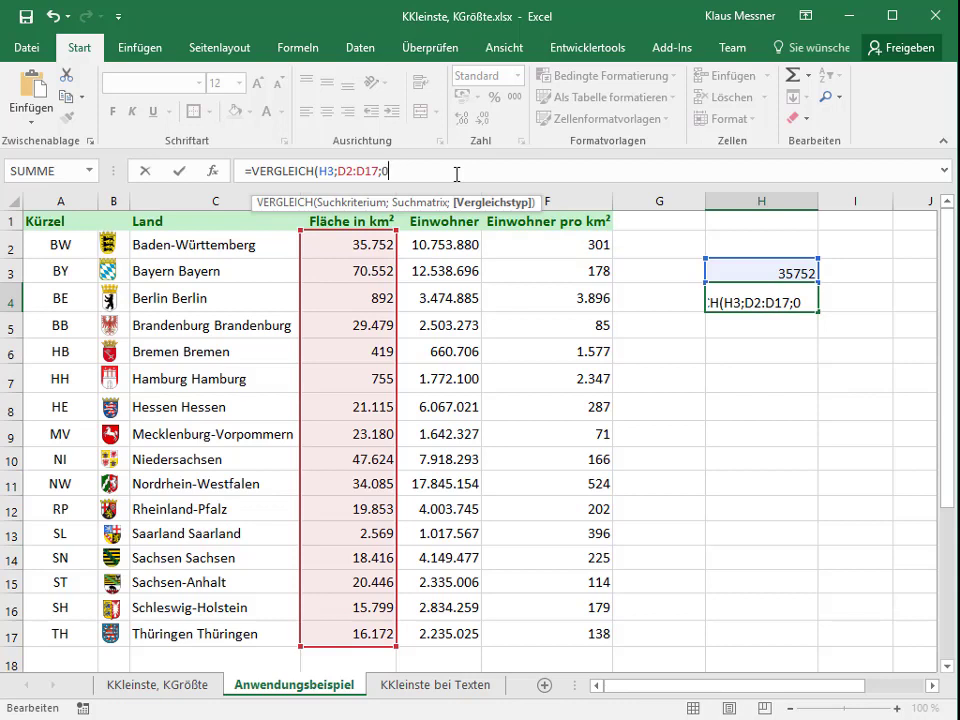
{"action": "type", "text": ")"}
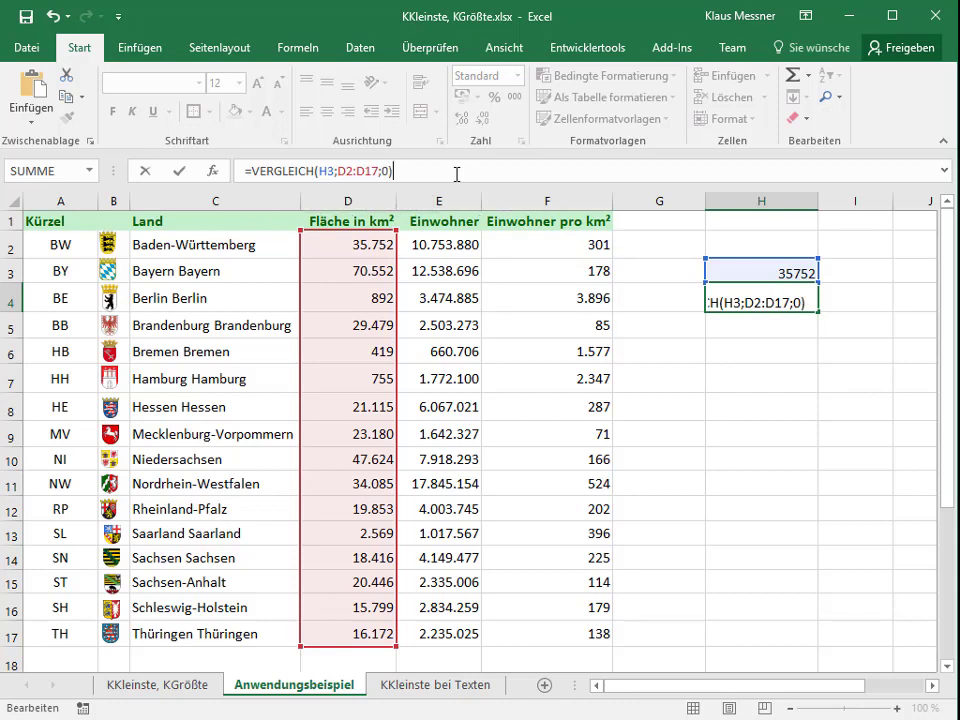
{"action": "key", "text": "Return"}
{"action": "key", "text": "Up"}
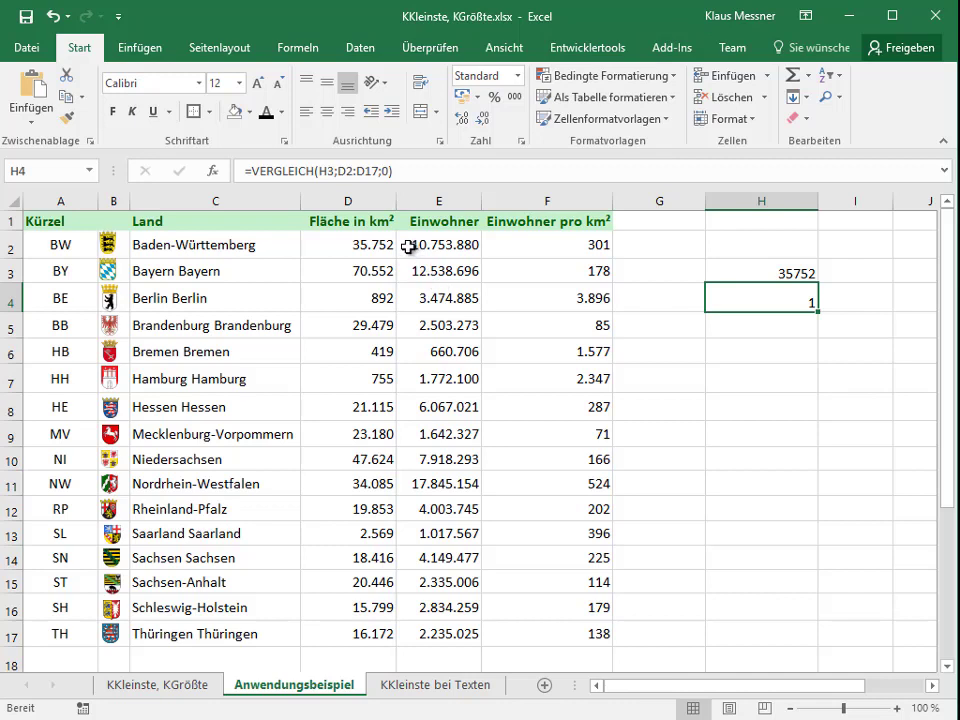
{"action": "left_click", "coordinate": [759, 327]}
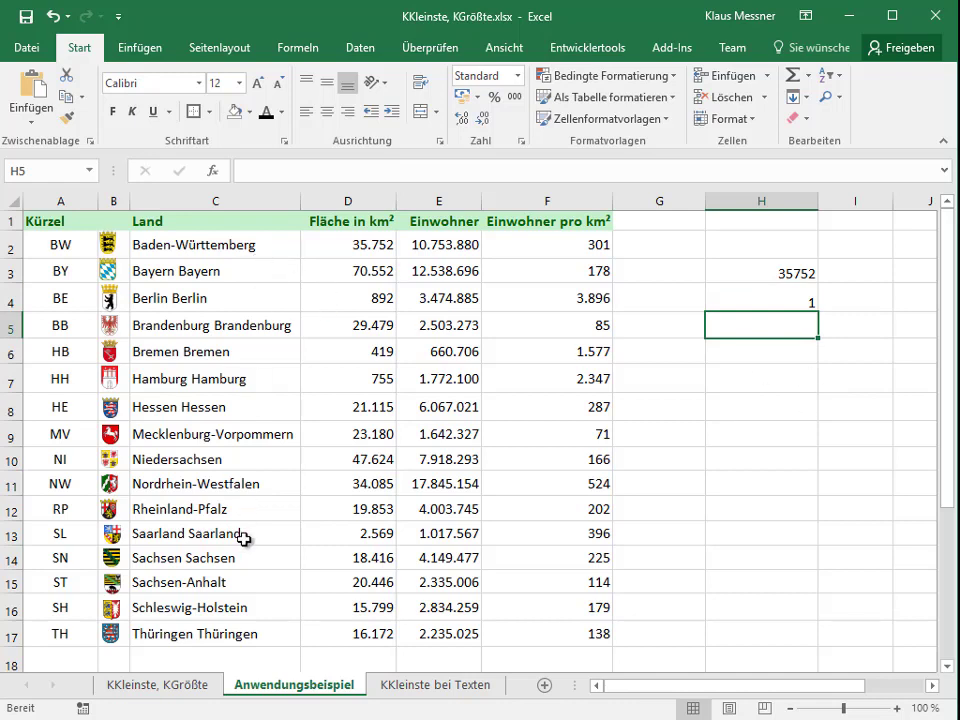
Undo the accidental change, then enter =INDEX(C2:C17;H4) in H5 to show Baden-Württemberg
{"action": "left_click_drag", "start_coordinate": [815, 340], "coordinate": [808, 303]}
{"action": "key", "text": "ctrl+z"}
{"action": "type", "text": "=Index"}
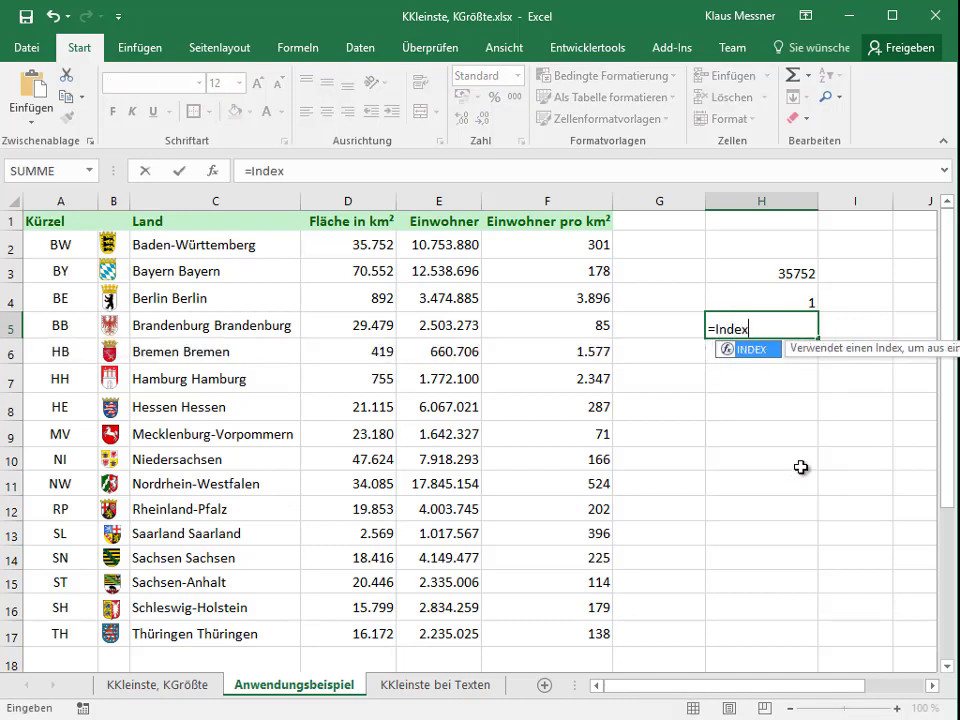
{"action": "type", "text": "("}
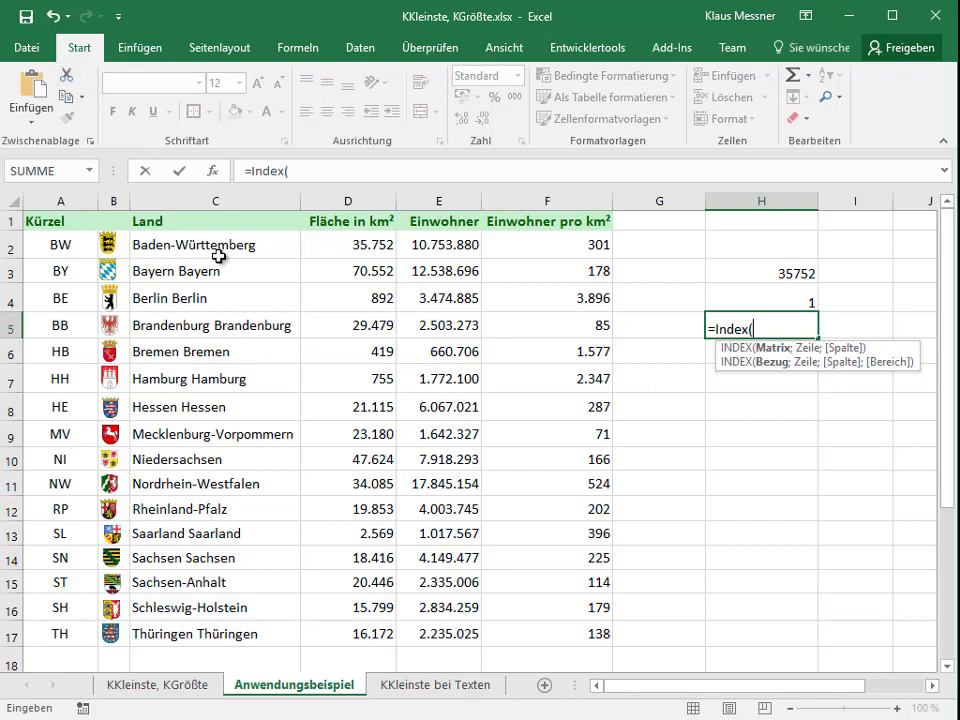
{"action": "left_click_drag", "start_coordinate": [218, 257], "coordinate": [148, 633]}
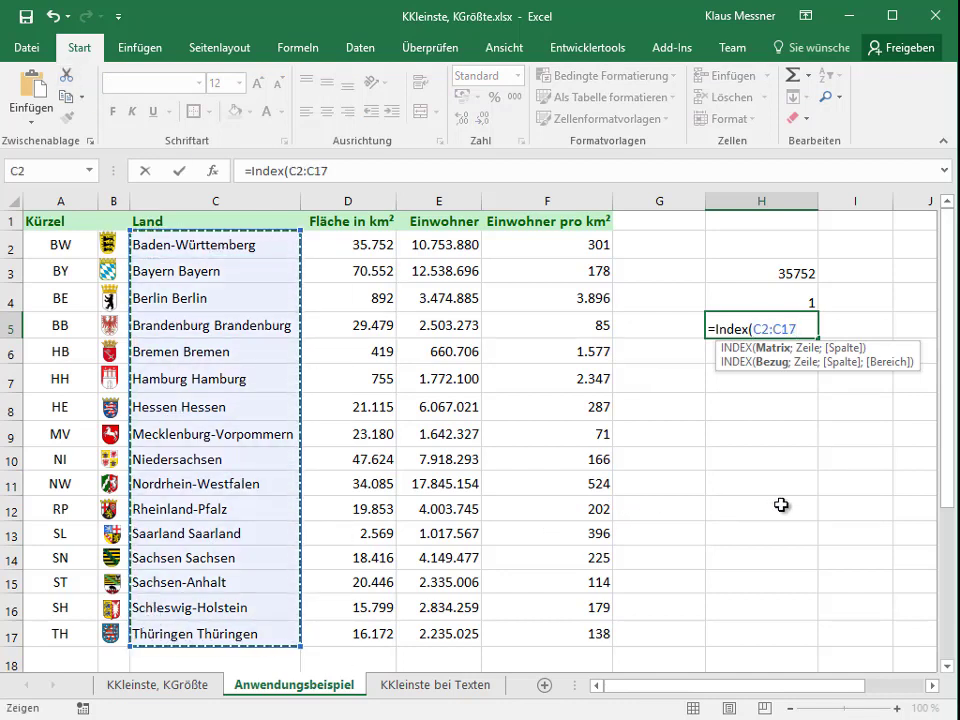
{"action": "type", "text": ";"}
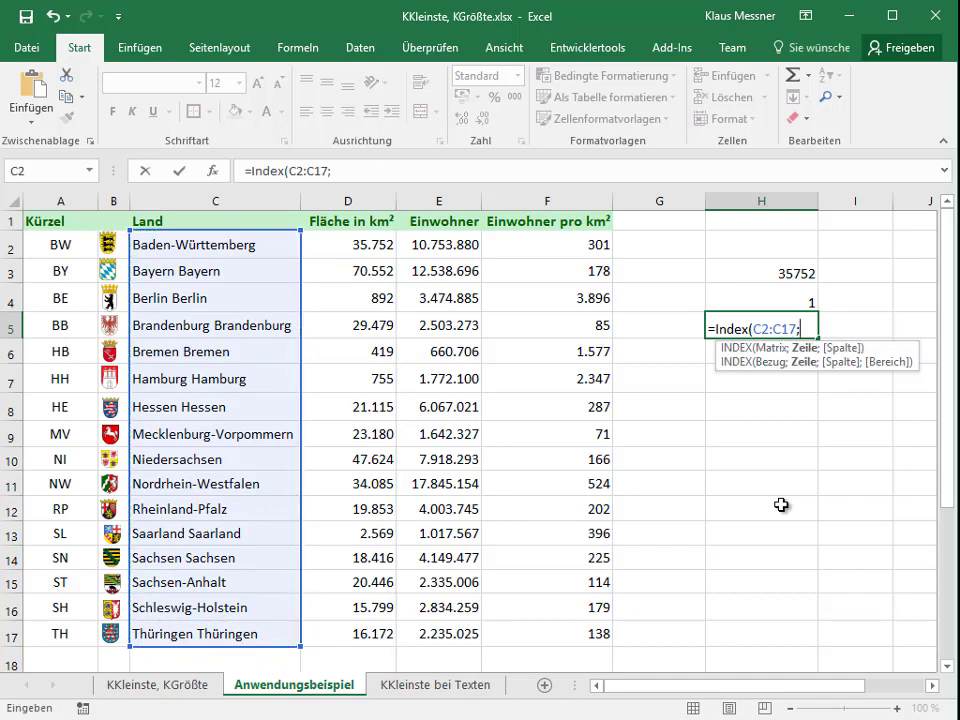
{"action": "left_click", "coordinate": [784, 292]}
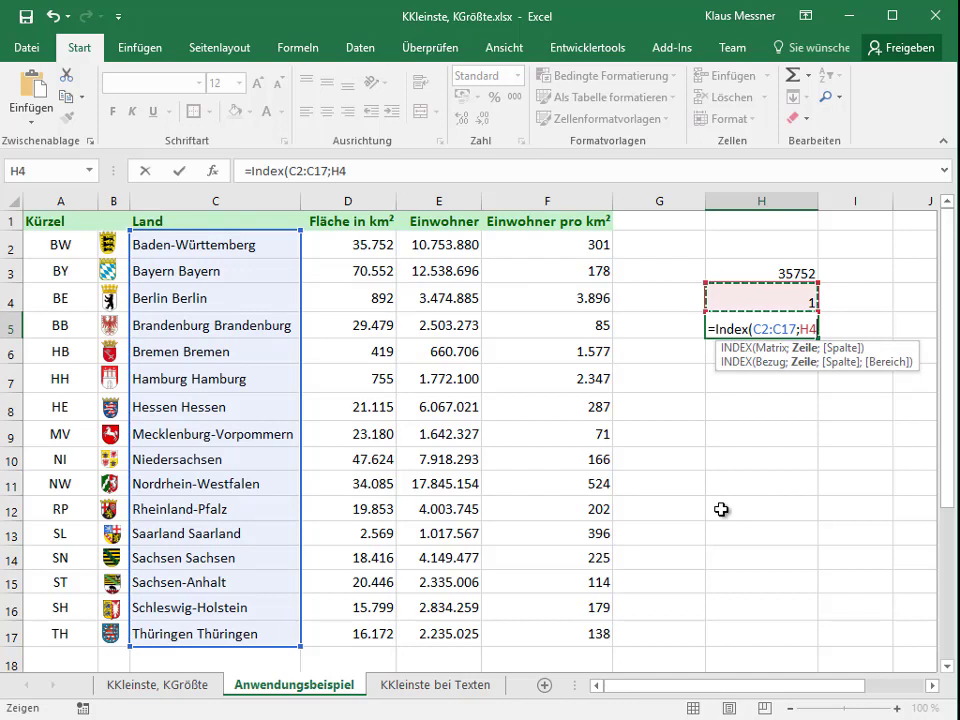
{"action": "type", "text": ")"}
{"action": "key", "text": "Return"}
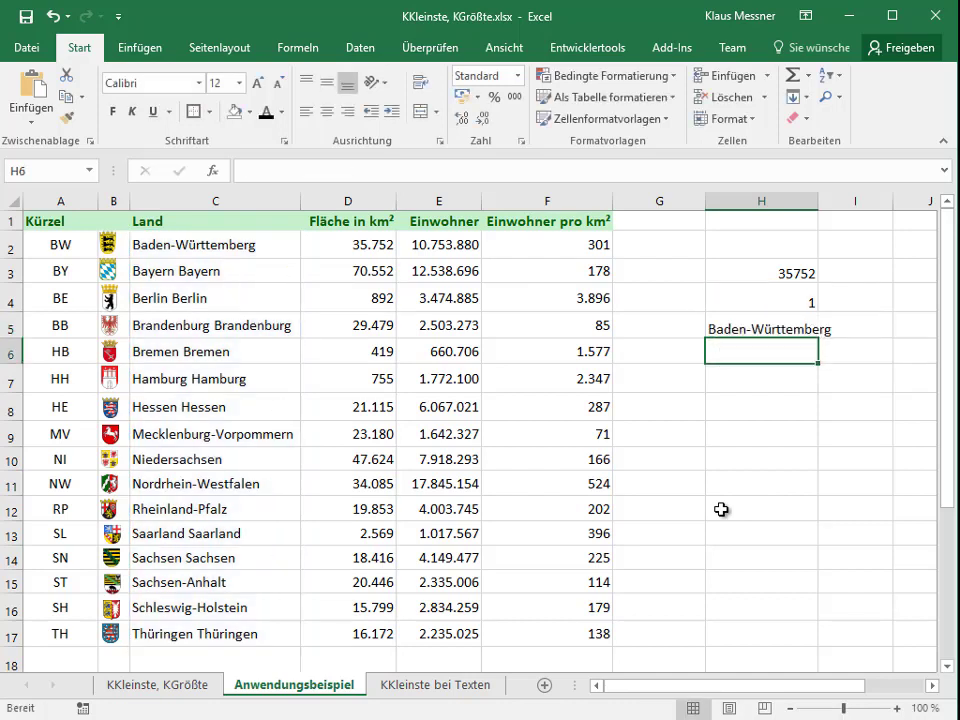
{"action": "key", "text": "Up"}
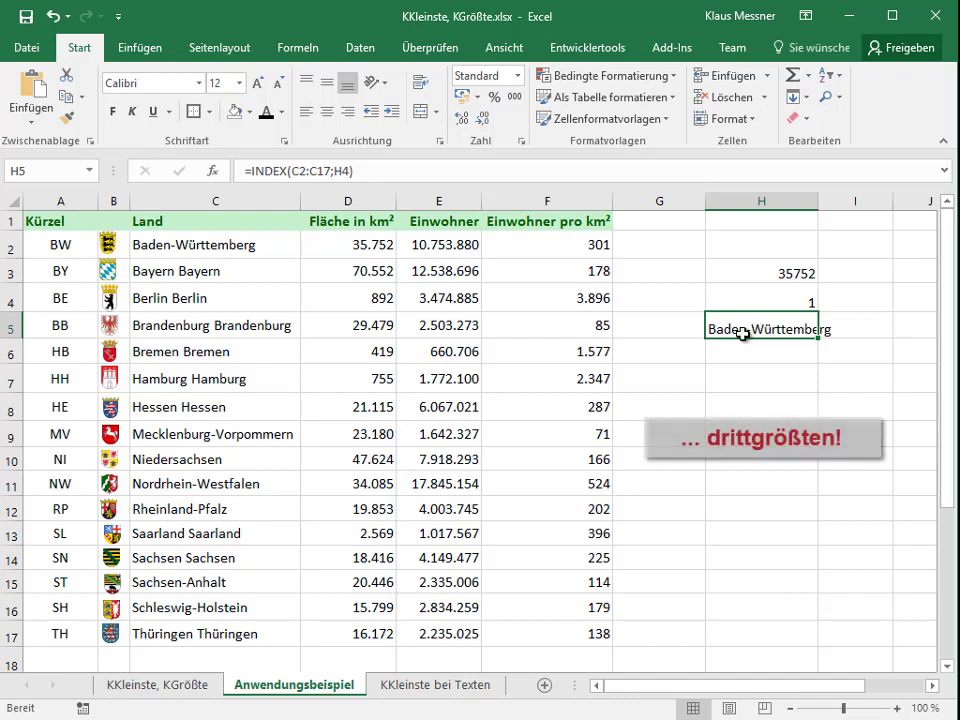
Select G20 beside question 1 and begin a KGRÖSSTE formula
{"action": "scroll", "coordinate": [754, 514], "scroll_direction": "down", "scroll_amount": 3}
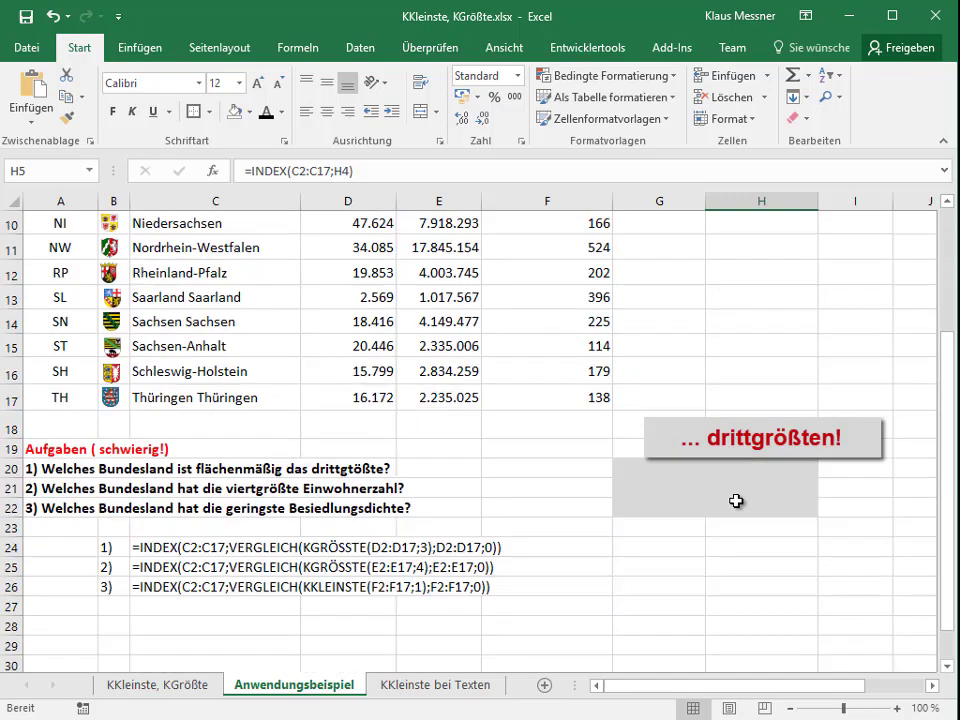
{"action": "left_click", "coordinate": [656, 466]}
{"action": "left_click_drag", "start_coordinate": [947, 456], "coordinate": [950, 398]}
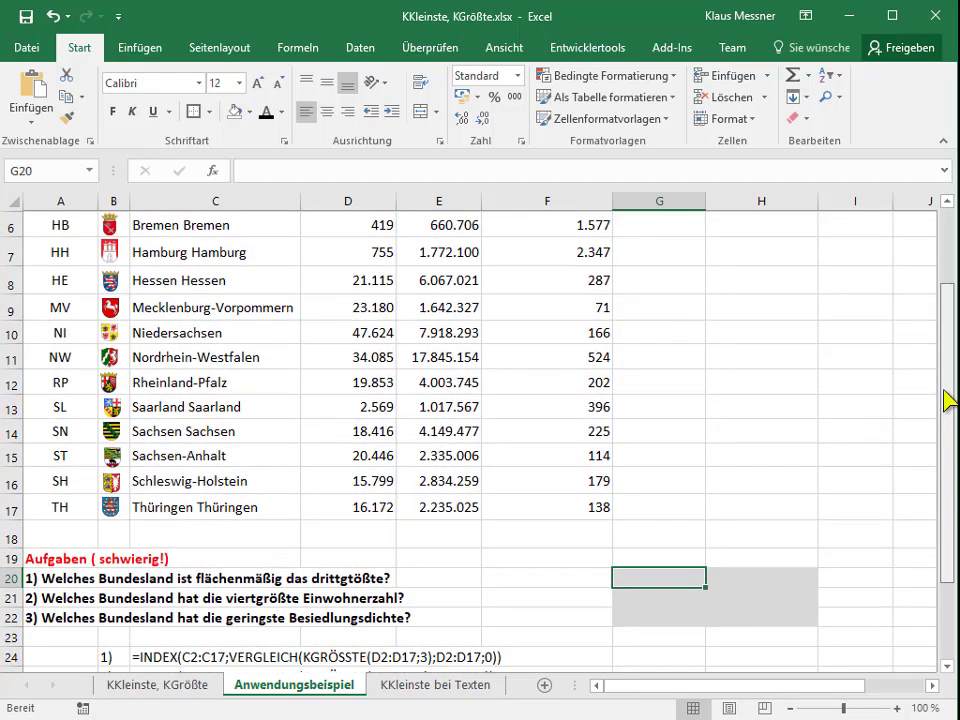
{"action": "type", "text": "="}
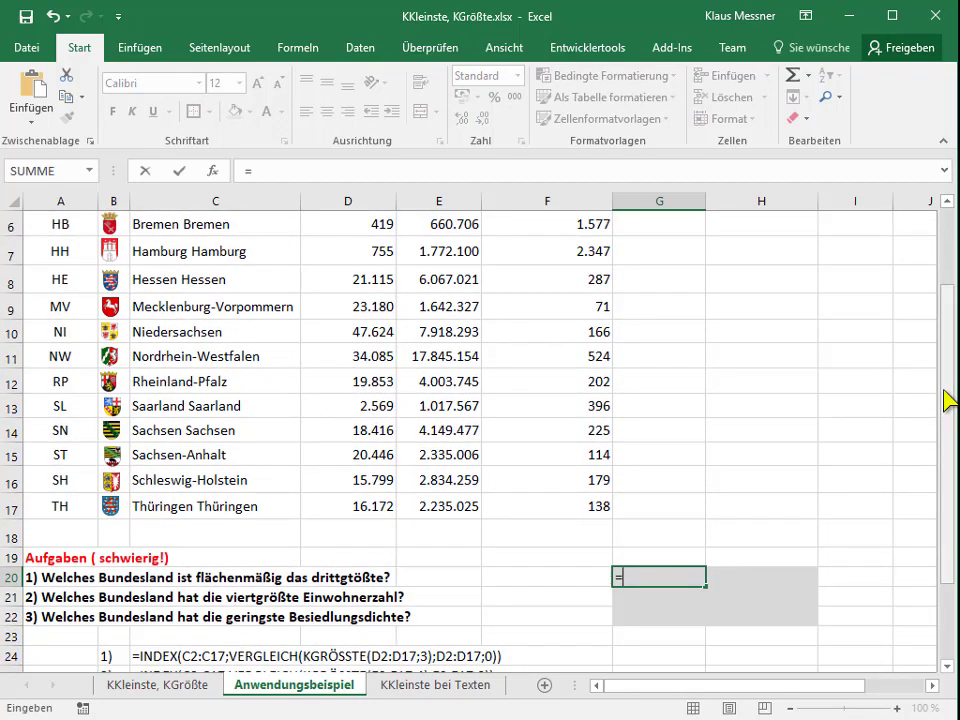
{"action": "type", "text": "KGr"}
{"action": "key", "text": "Tab"}
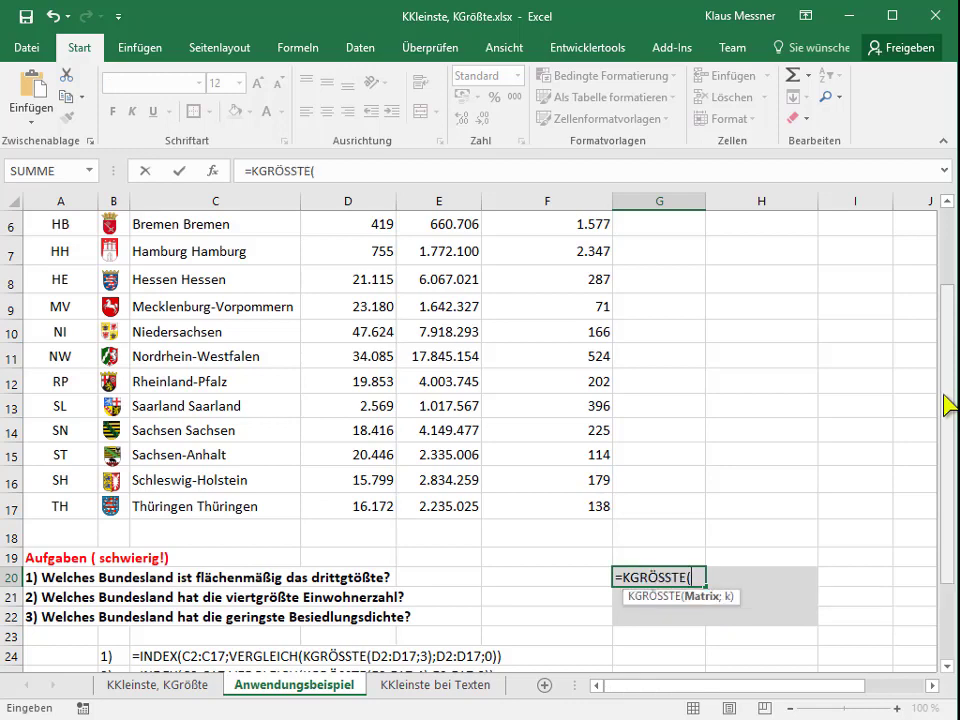
Complete G20 as =KGRÖSSTE(D2:D17;3), returning 35752
{"action": "left_click_drag", "start_coordinate": [948, 405], "coordinate": [864, 281]}
{"action": "left_click", "coordinate": [378, 244]}
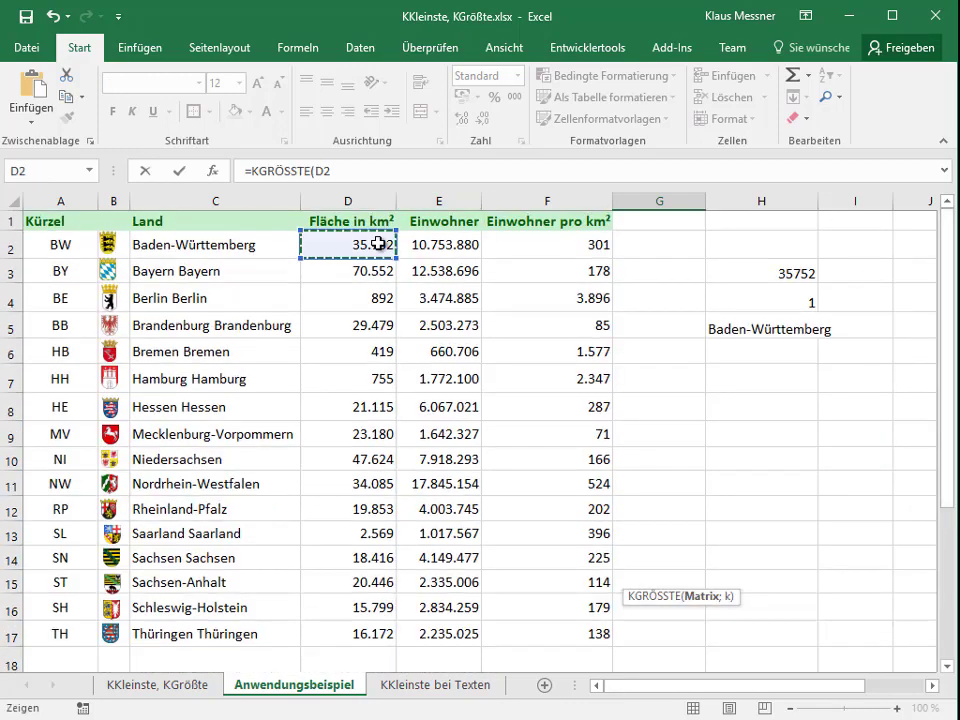
{"action": "left_click_drag", "start_coordinate": [378, 244], "coordinate": [326, 632]}
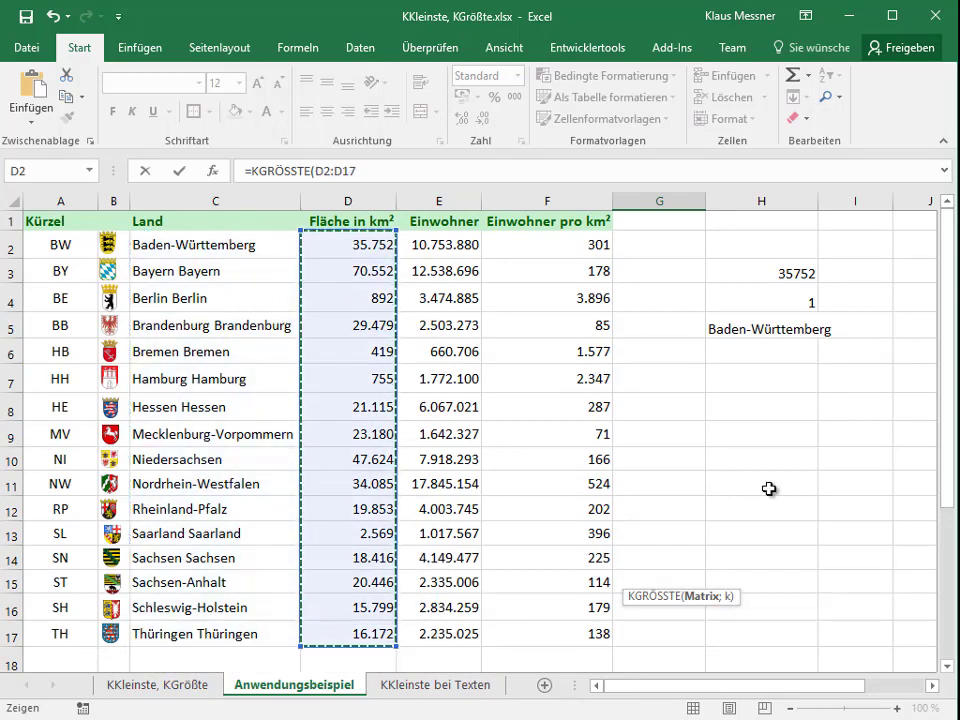
{"action": "left_click_drag", "start_coordinate": [953, 497], "coordinate": [955, 608]}
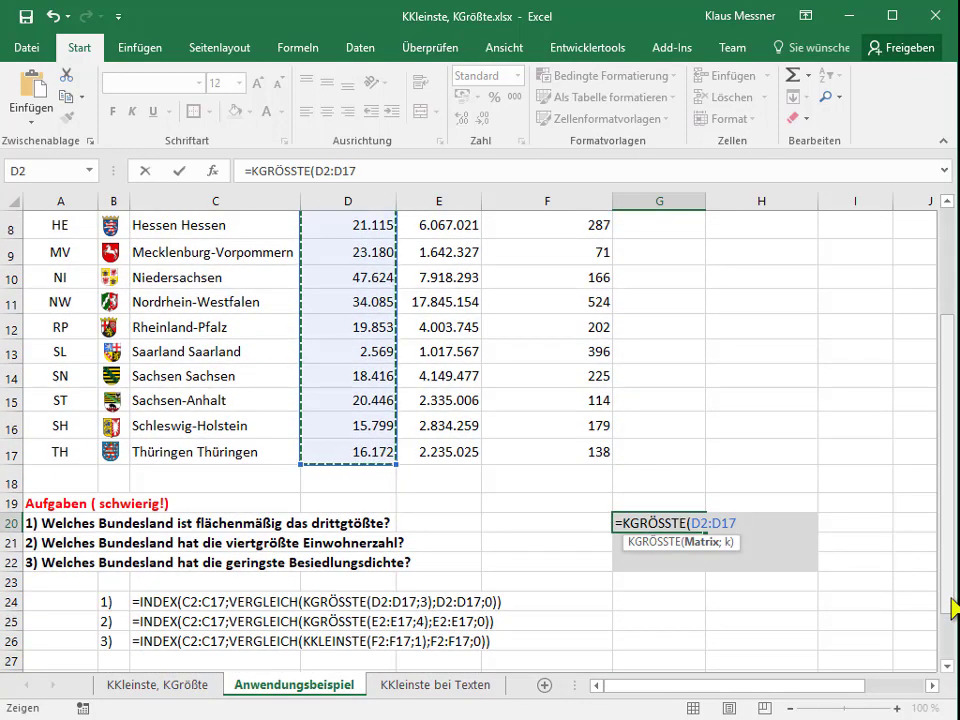
{"action": "type", "text": ";3"}
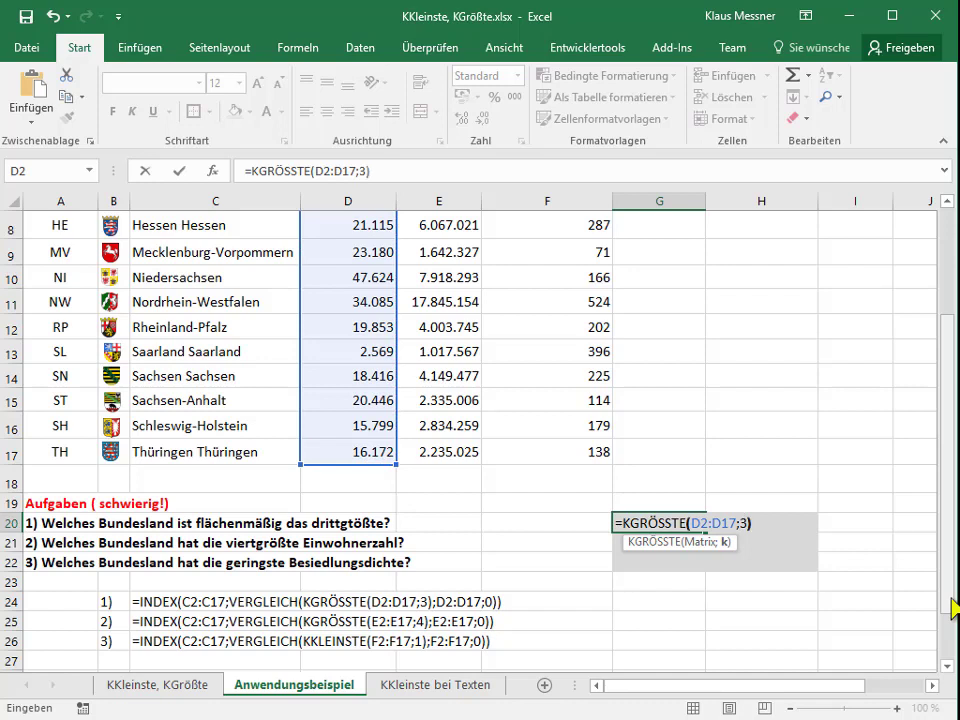
{"action": "key", "text": "Return"}
{"action": "key", "text": "Up"}
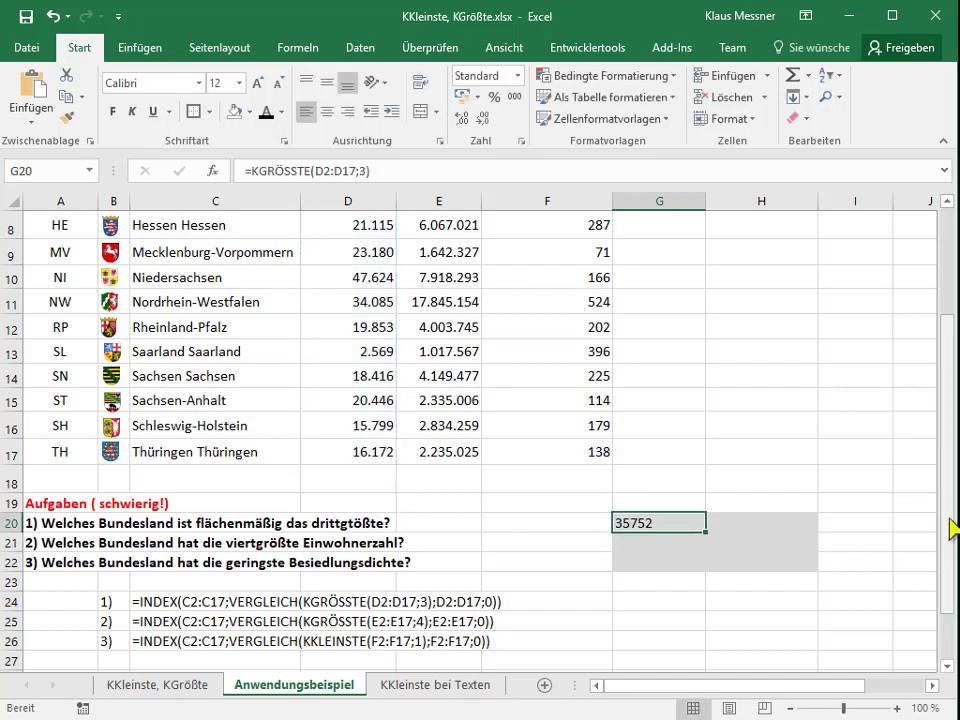
{"action": "left_click_drag", "start_coordinate": [952, 530], "coordinate": [954, 398]}
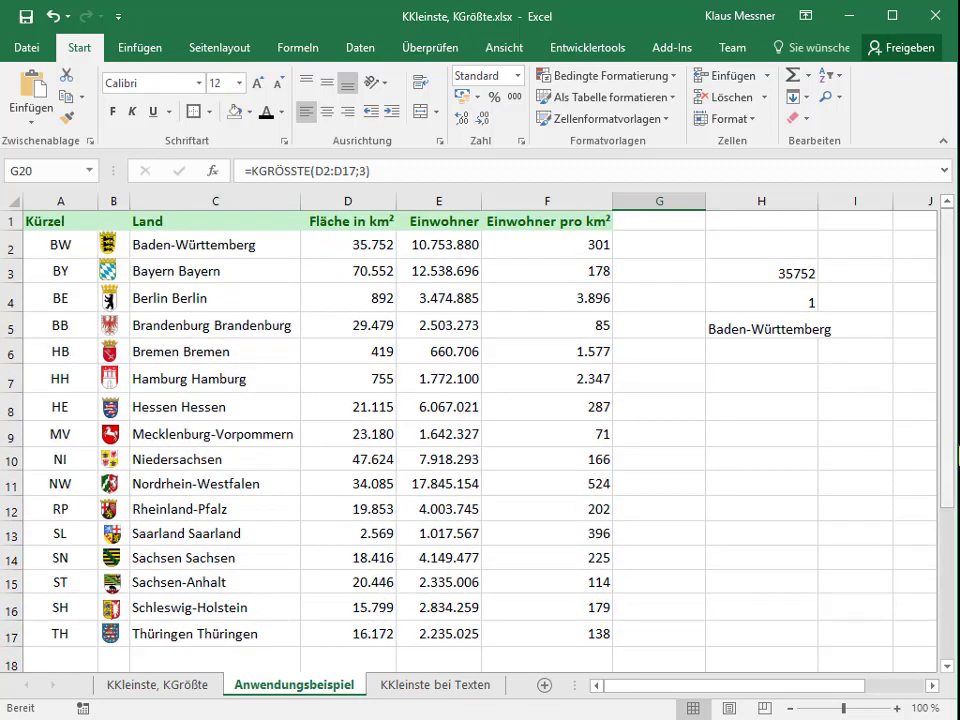
{"action": "left_click_drag", "start_coordinate": [954, 446], "coordinate": [948, 562]}
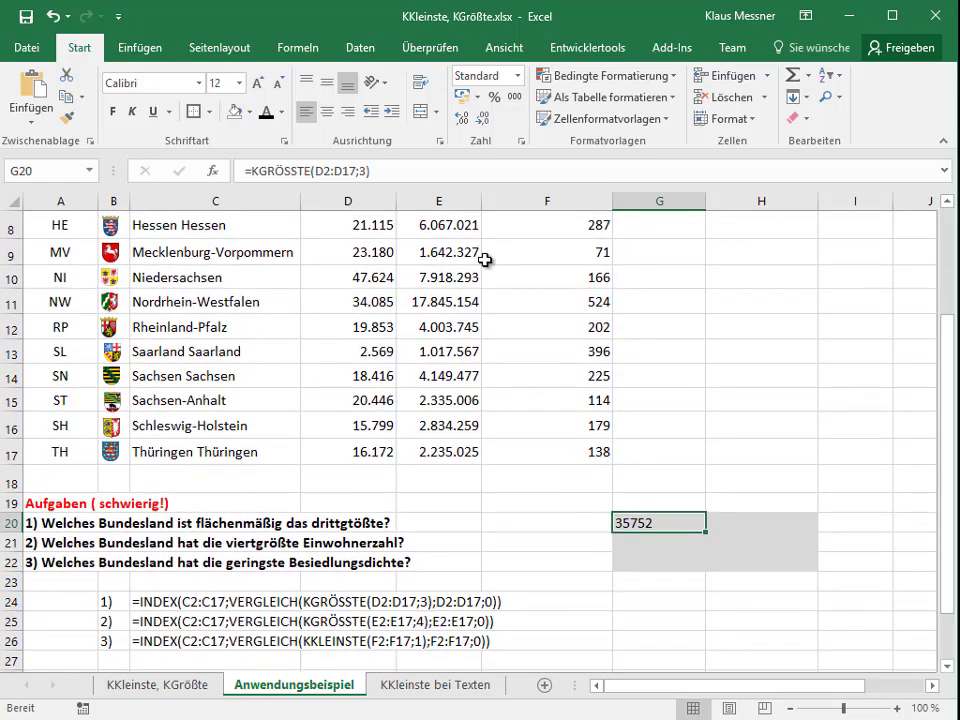
Wrap G20's formula in VERGLEICH with search range D2:D17 and exact match, returning 1
{"action": "left_click", "coordinate": [262, 172]}
{"action": "type", "text": "Ver"}
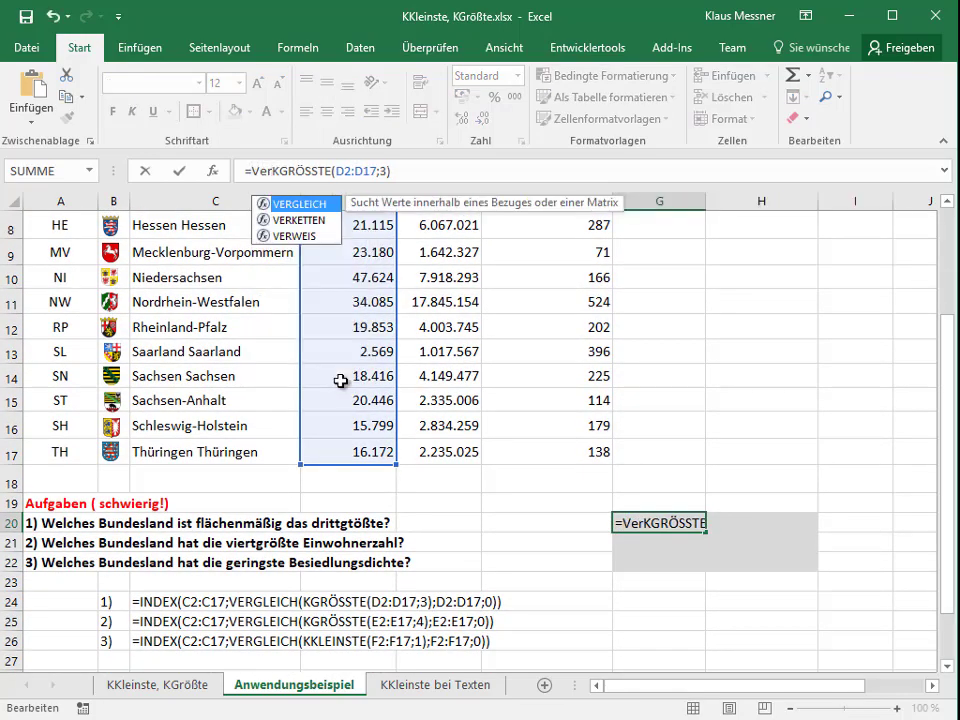
{"action": "key", "text": "Tab"}
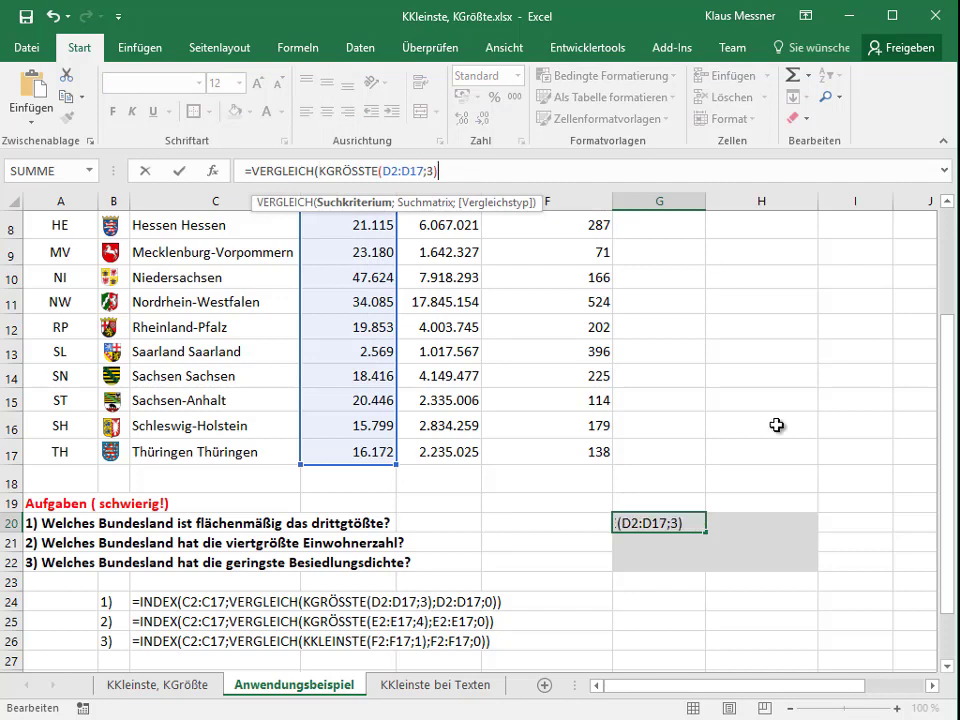
{"action": "type", "text": ";"}
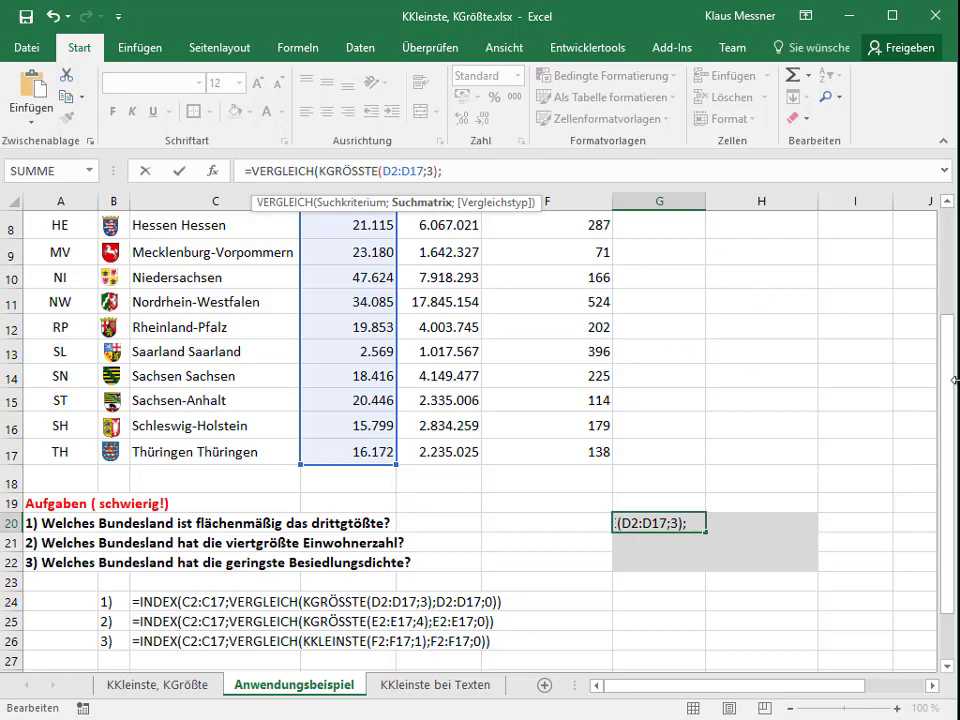
{"action": "left_click_drag", "start_coordinate": [955, 380], "coordinate": [955, 280]}
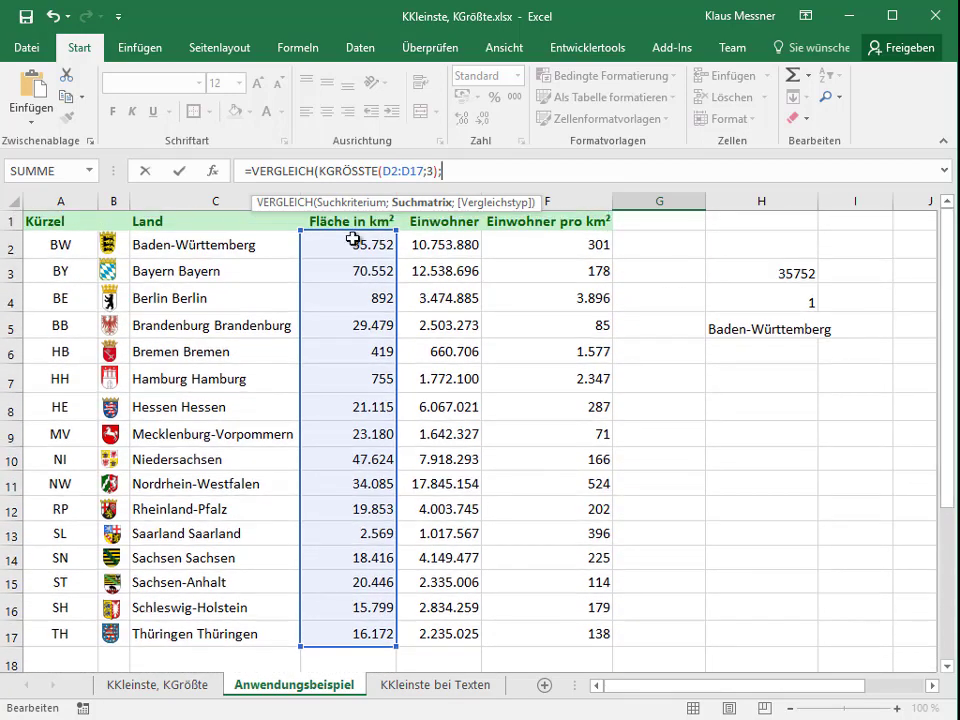
{"action": "left_click_drag", "start_coordinate": [353, 238], "coordinate": [362, 638]}
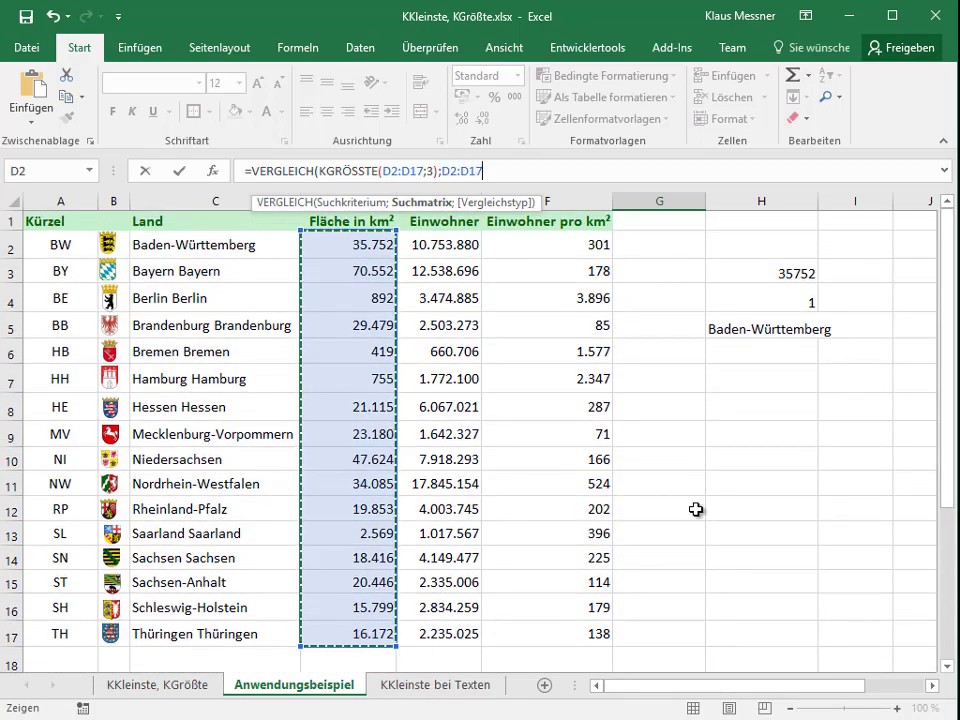
{"action": "type", "text": ";"}
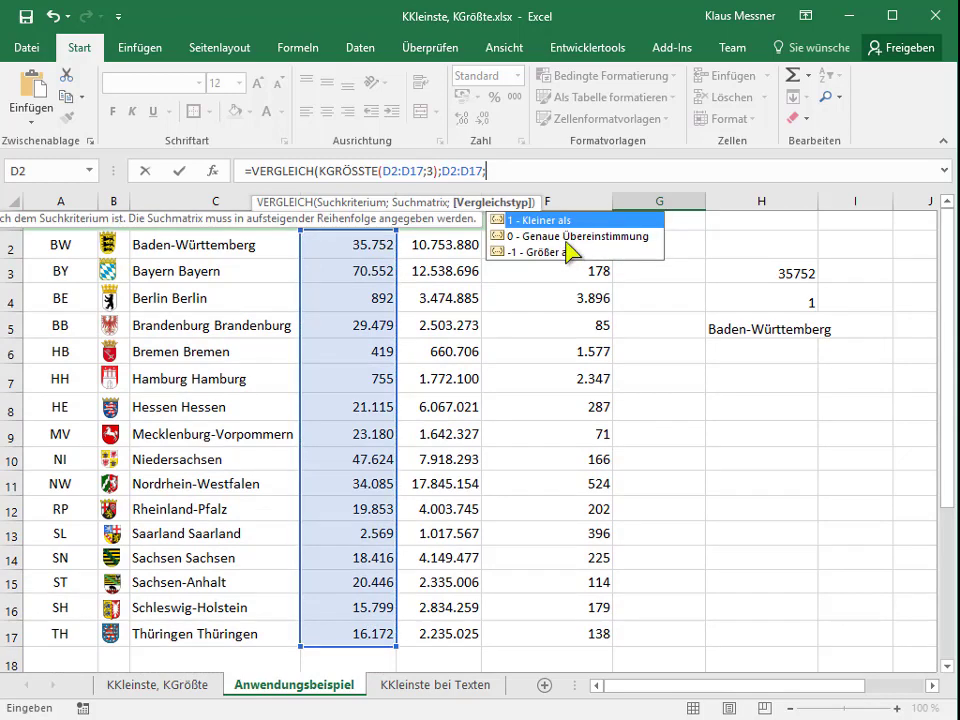
{"action": "double_click", "coordinate": [560, 237]}
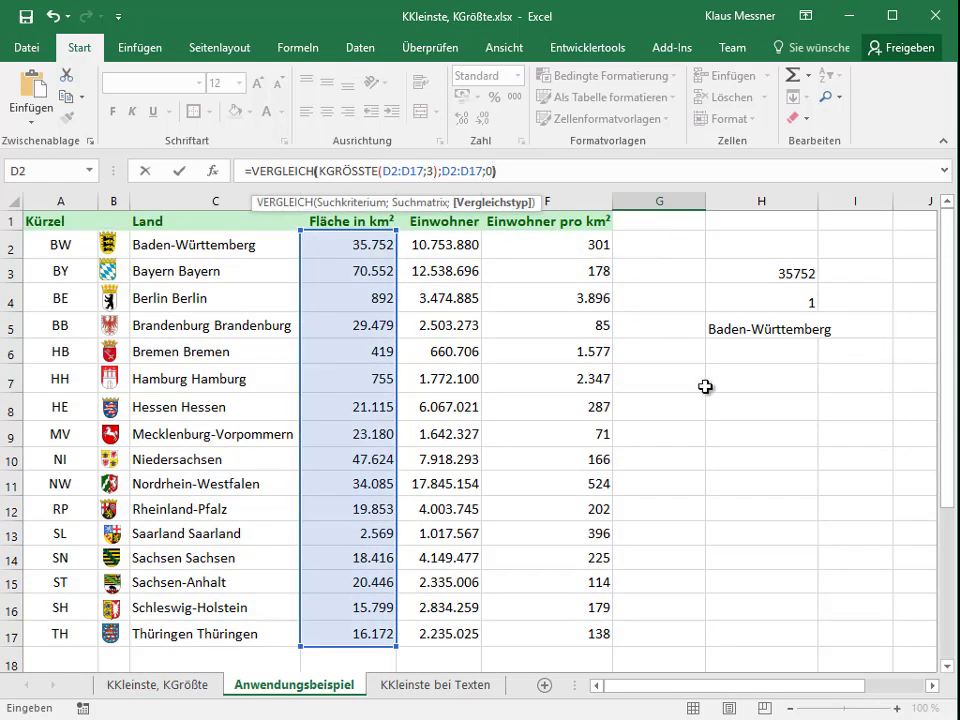
{"action": "key", "text": "Return"}
{"action": "key", "text": "Up"}
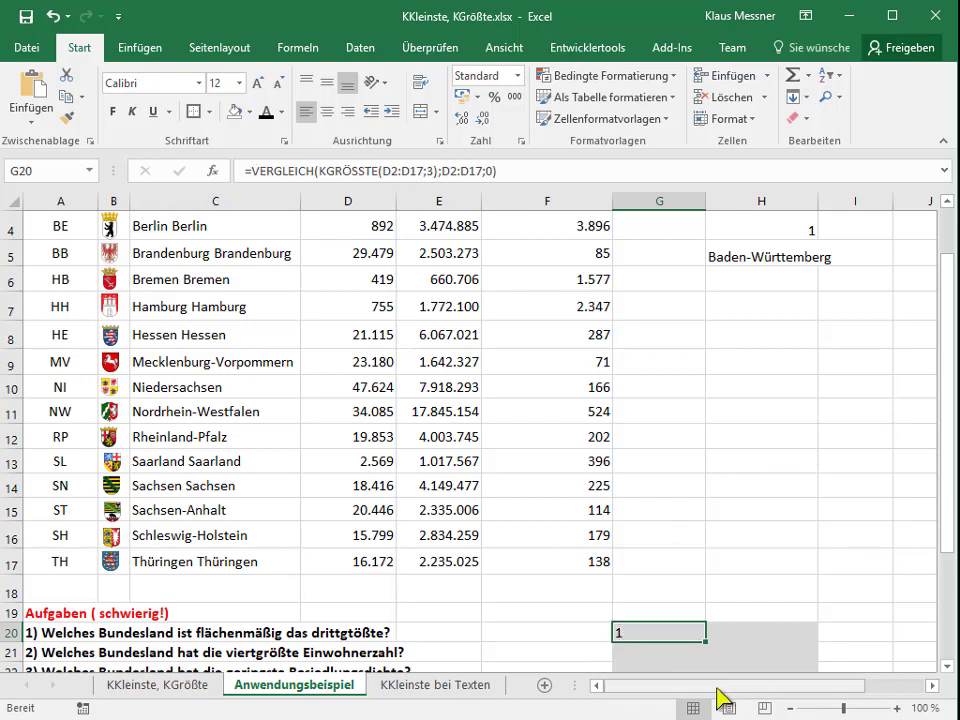
Wrap G20's VERGLEICH formula in INDEX over C2:C17, giving Baden-Württemberg
{"action": "left_click", "coordinate": [252, 171]}
{"action": "type", "text": "Inde"}
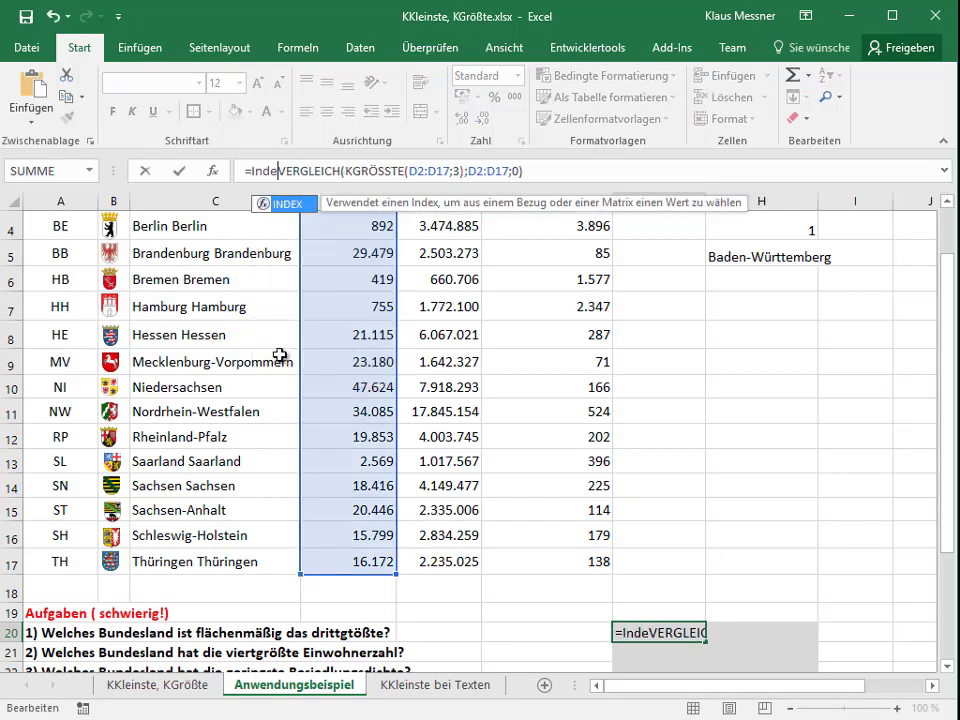
{"action": "type", "text": "x("}
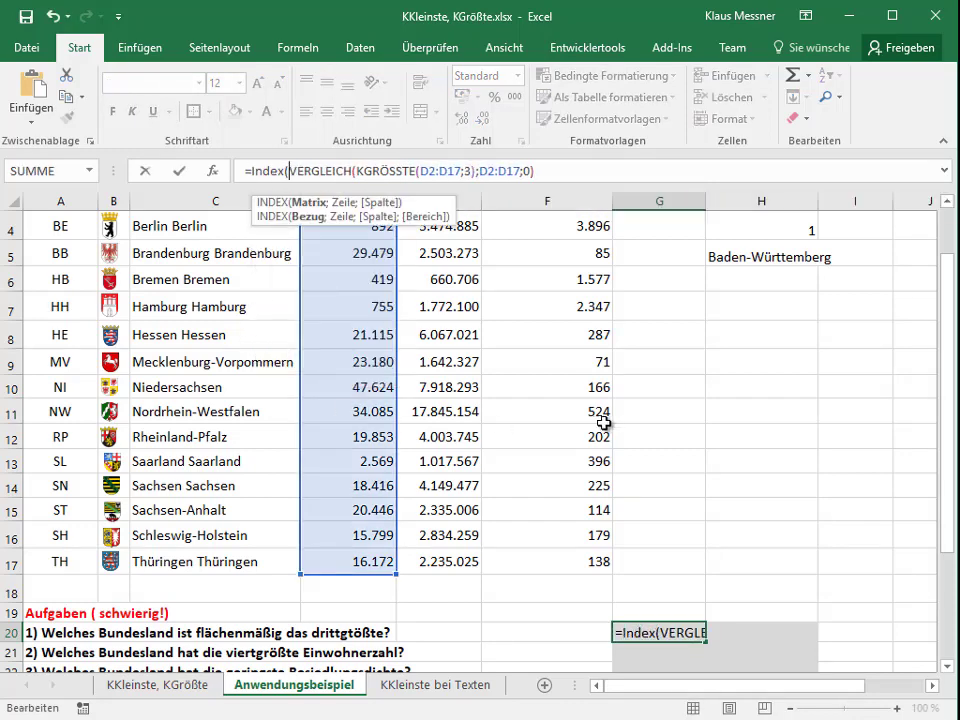
{"action": "left_click_drag", "start_coordinate": [948, 425], "coordinate": [950, 368]}
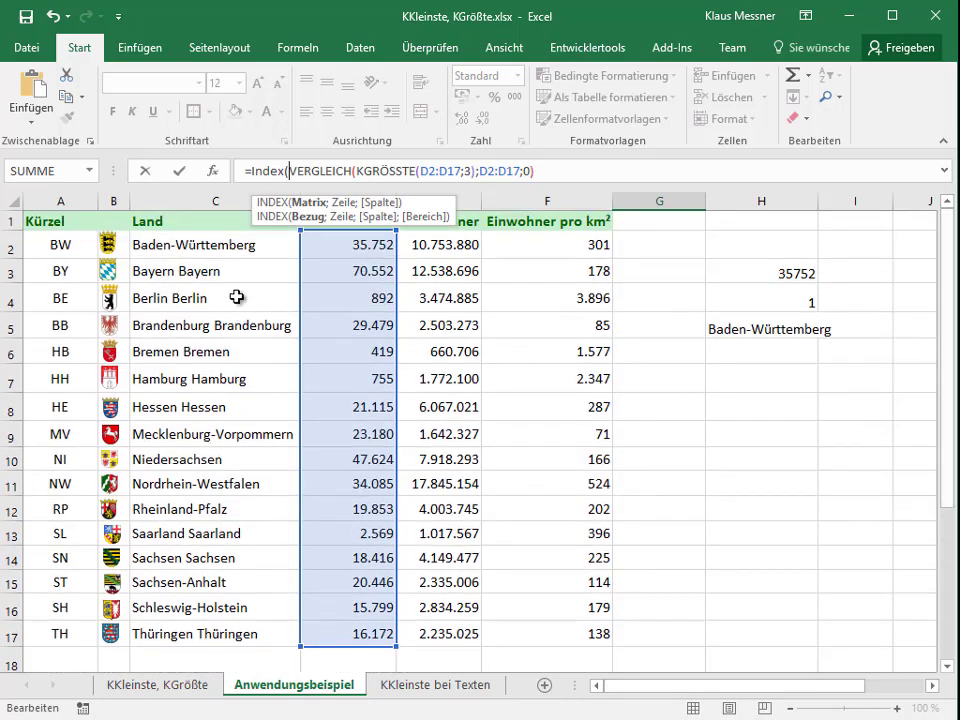
{"action": "left_click_drag", "start_coordinate": [214, 245], "coordinate": [228, 634]}
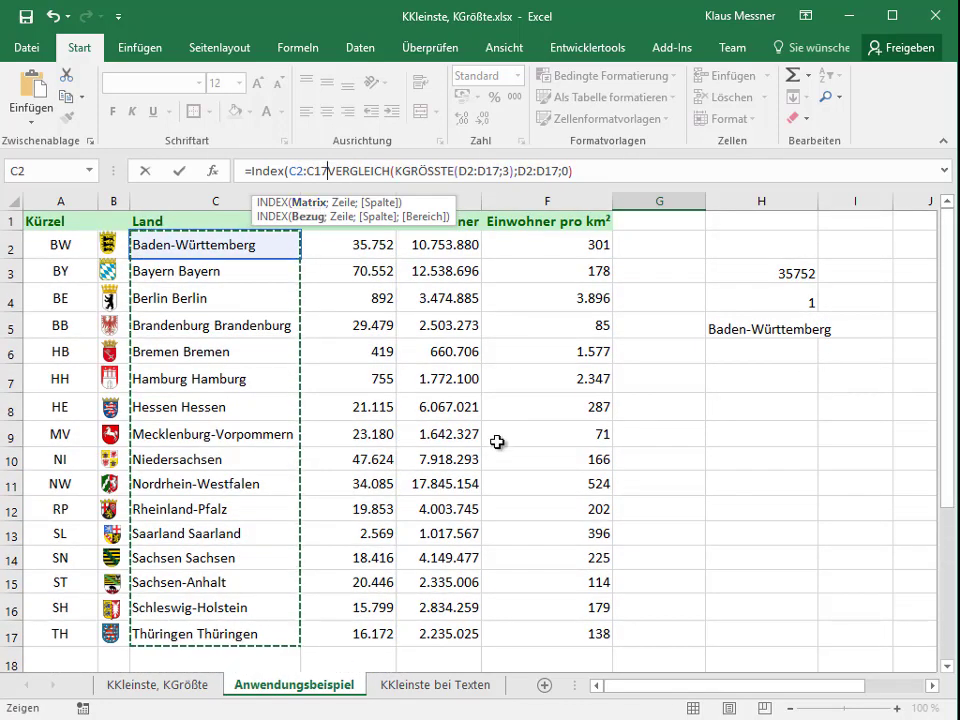
{"action": "type", "text": ";"}
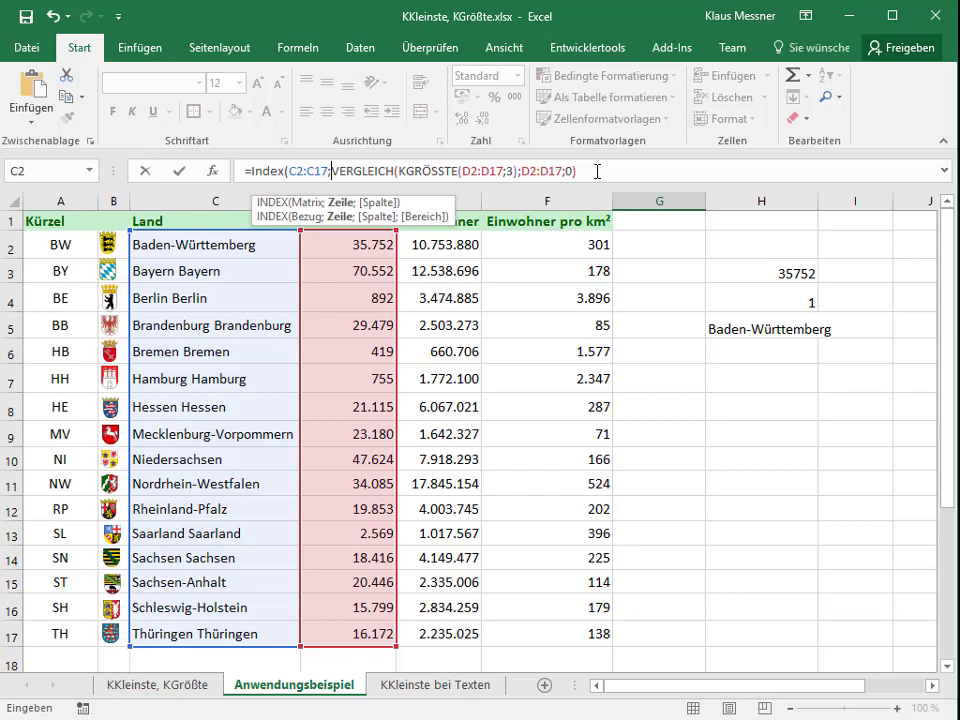
{"action": "left_click", "coordinate": [597, 172]}
{"action": "type", "text": ")"}
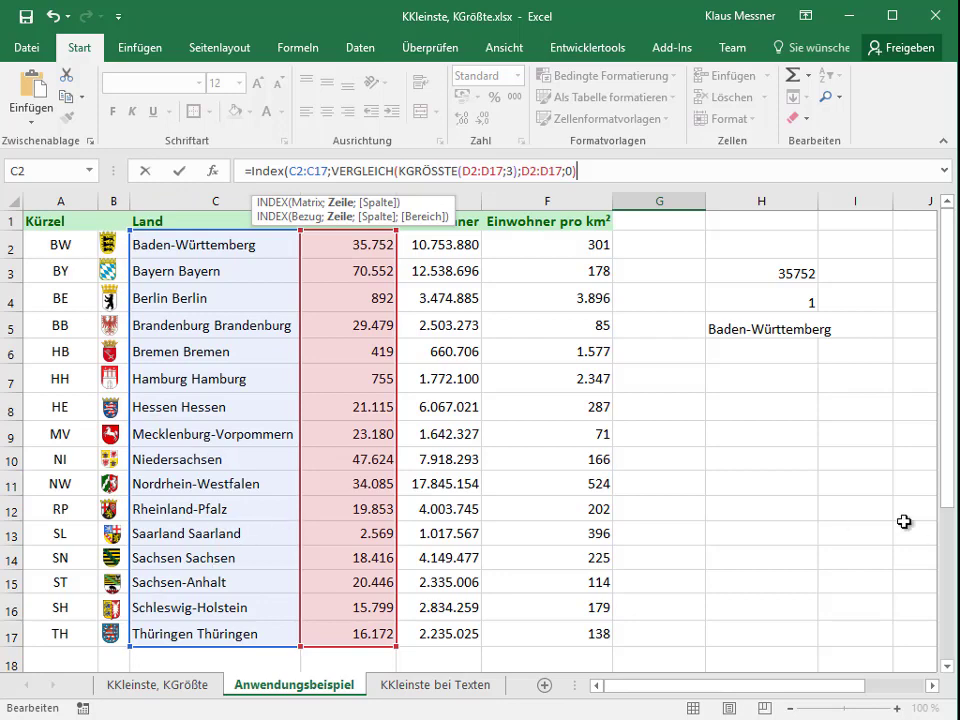
{"action": "key", "text": "Return"}
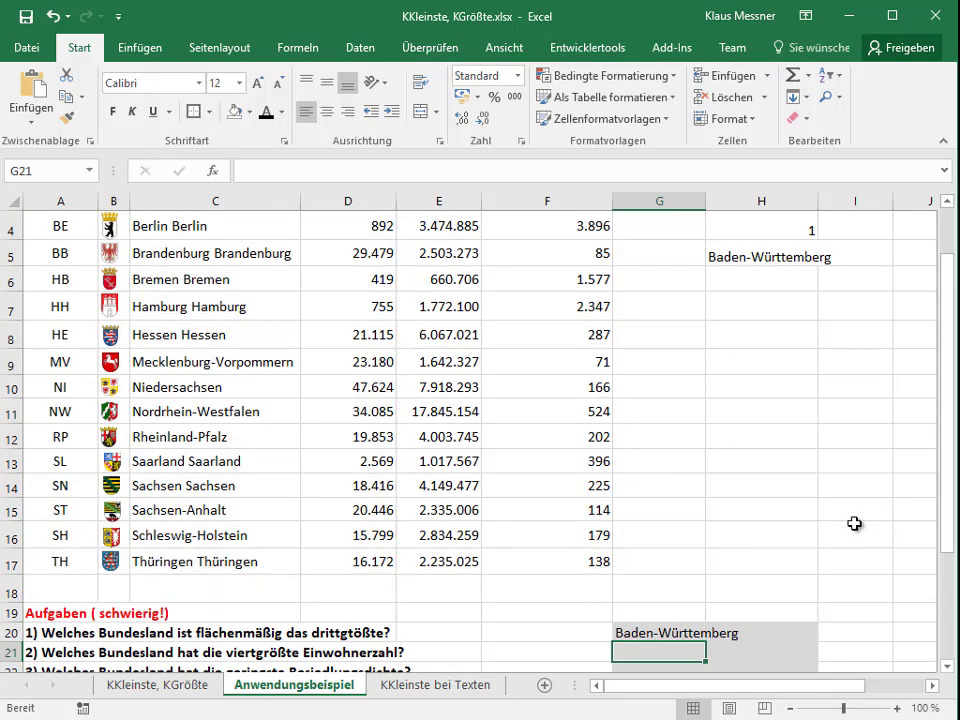
{"action": "left_click", "coordinate": [630, 632]}
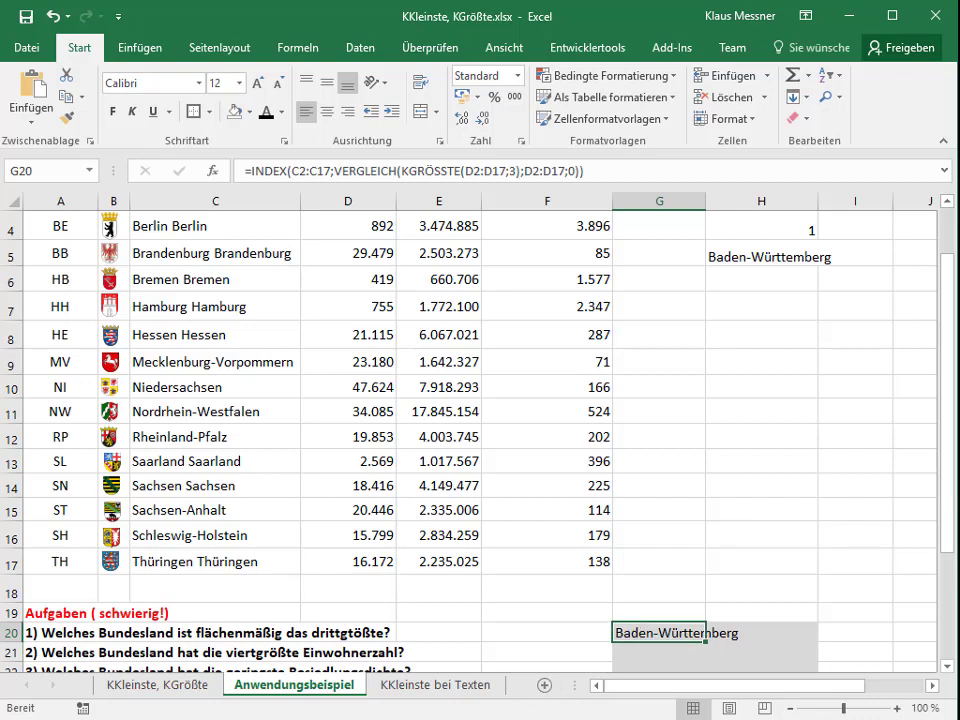
Scroll to rows 24–26 and begin a KGRÖSSTE formula in G21 for question 2
{"action": "scroll", "coordinate": [80, 530], "scroll_direction": "down", "scroll_amount": 2}
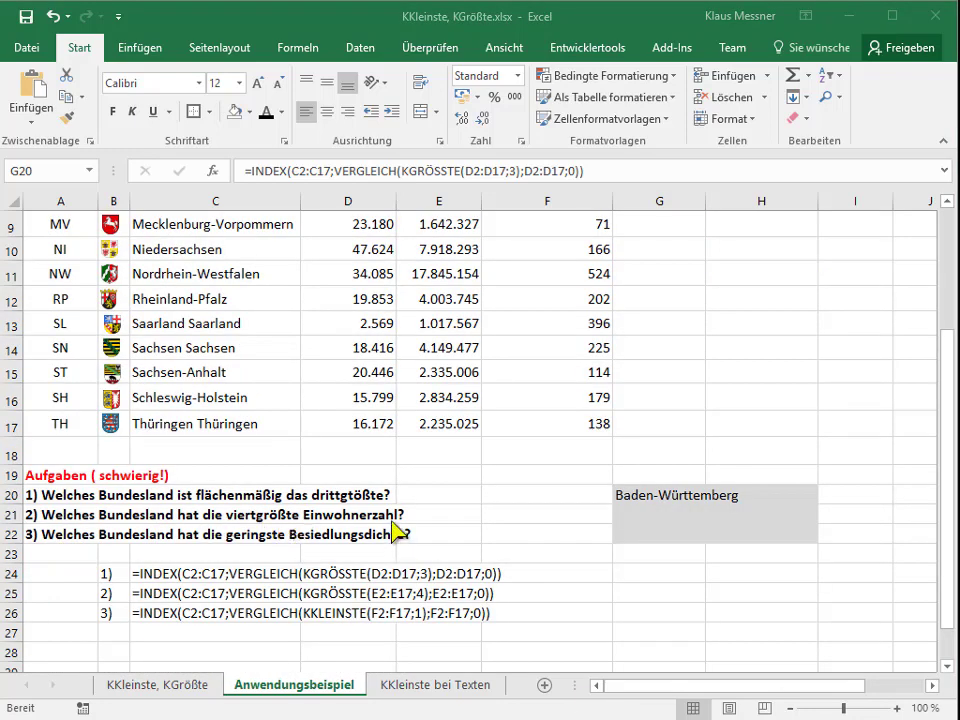
{"action": "left_click", "coordinate": [641, 502]}
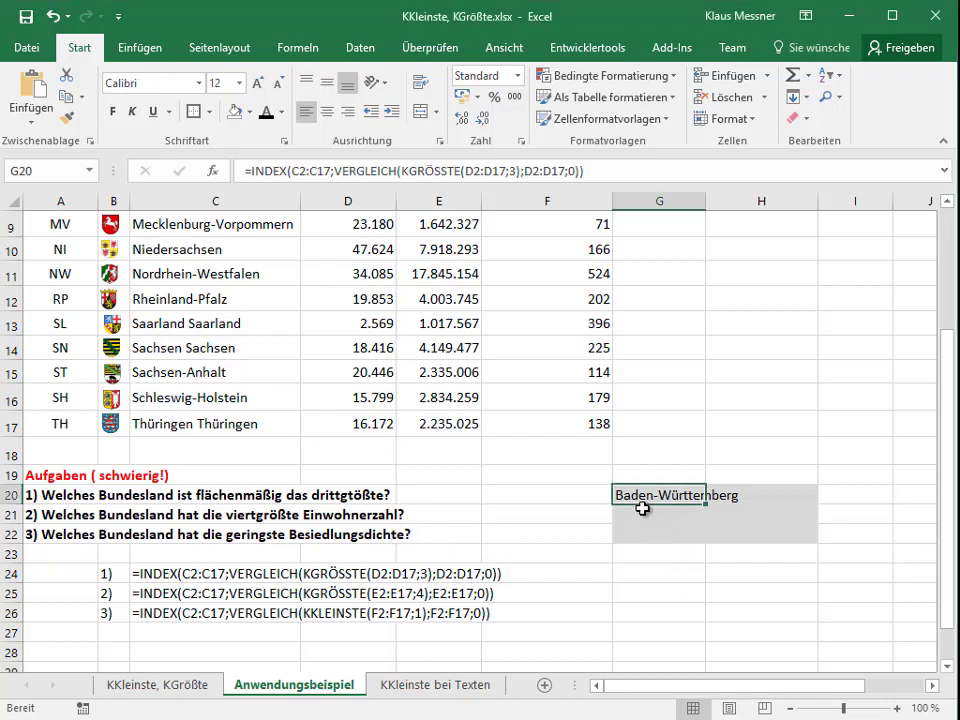
{"action": "left_click", "coordinate": [636, 514]}
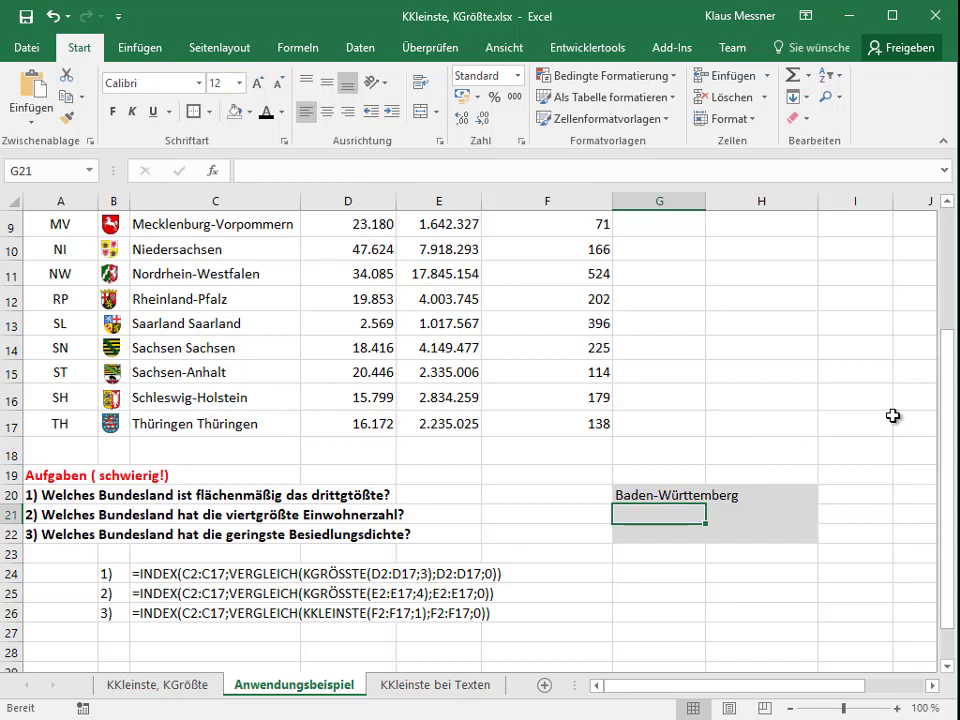
{"action": "type", "text": "="}
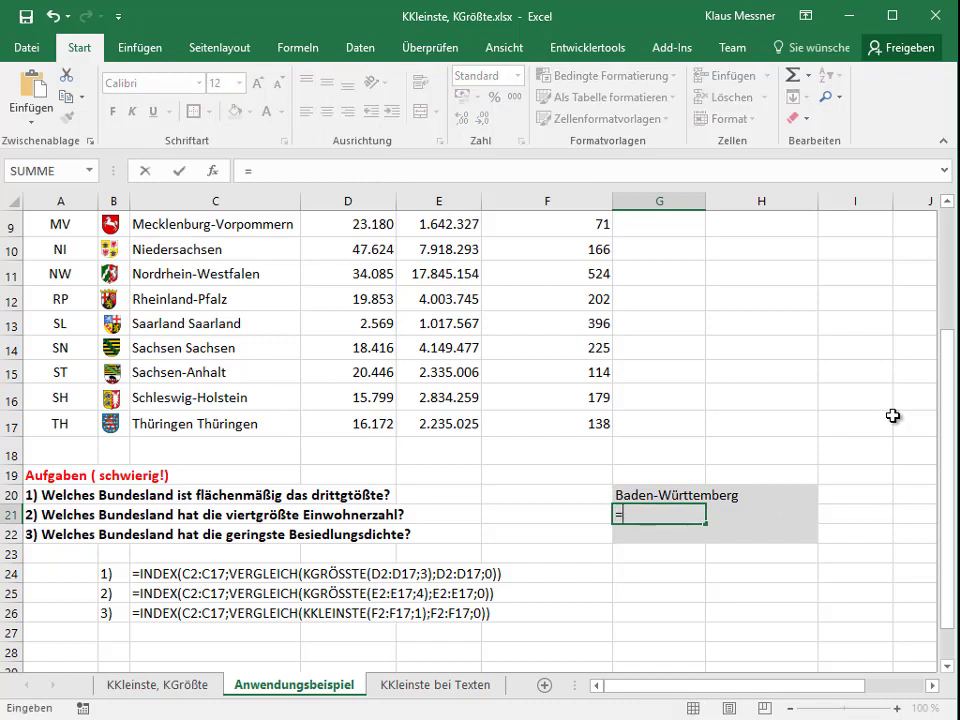
{"action": "type", "text": "KG"}
Complete G21 as =KGRÖSSTE(E2:E17;4), returning 7918293
{"action": "key", "text": "Tab"}
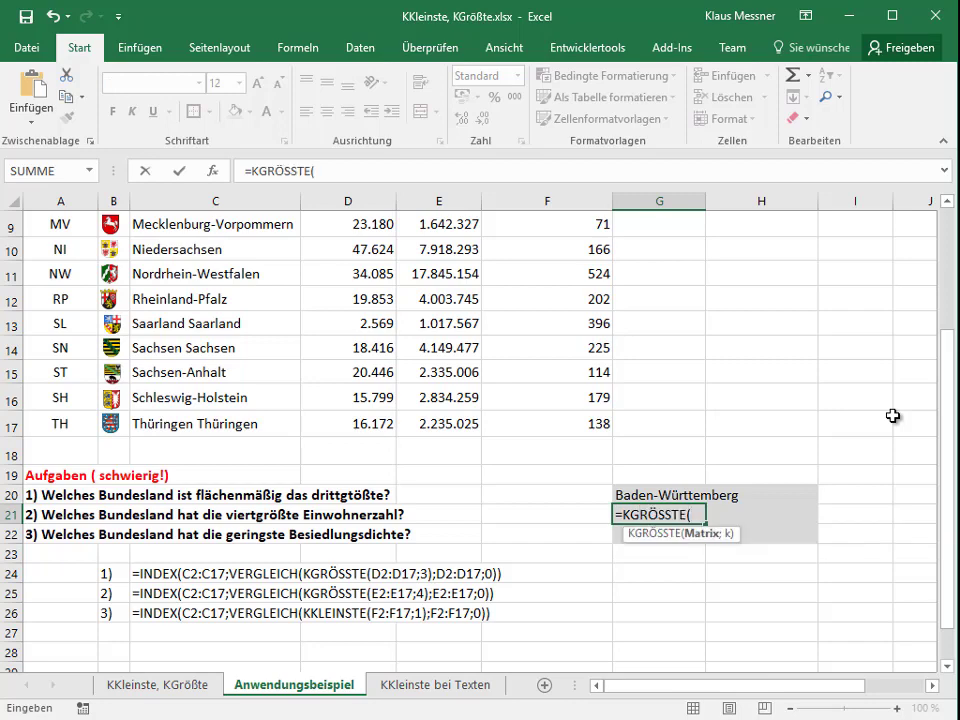
{"action": "left_click_drag", "start_coordinate": [952, 349], "coordinate": [955, 285]}
{"action": "left_click_drag", "start_coordinate": [450, 244], "coordinate": [440, 635]}
{"action": "left_click_drag", "start_coordinate": [948, 512], "coordinate": [948, 600]}
{"action": "type", "text": ";4)"}
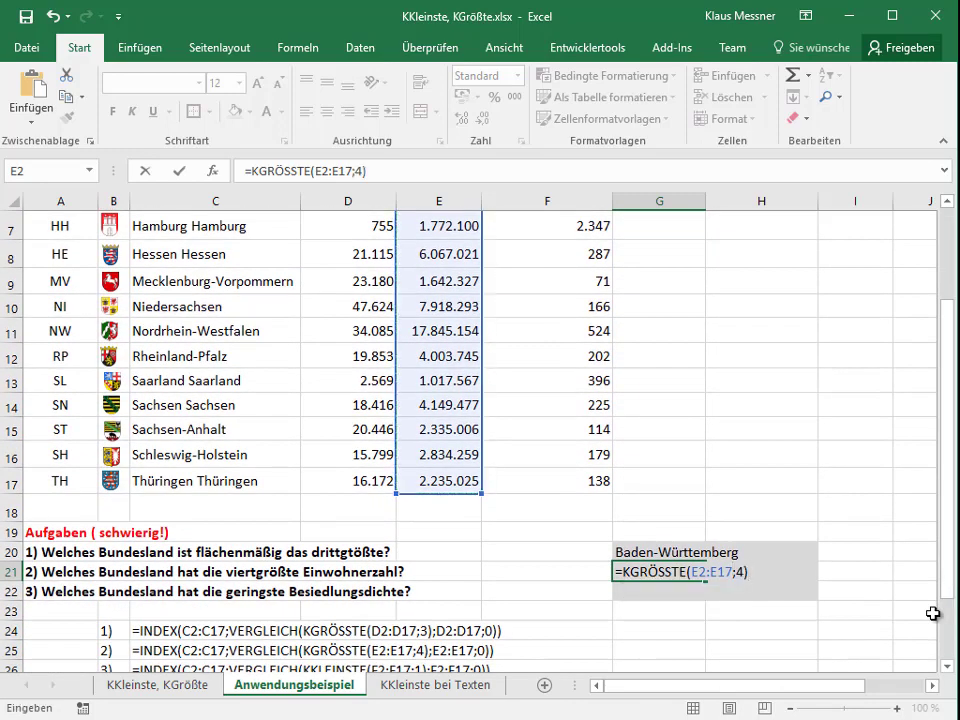
{"action": "key", "text": "Return"}
{"action": "key", "text": "Up"}
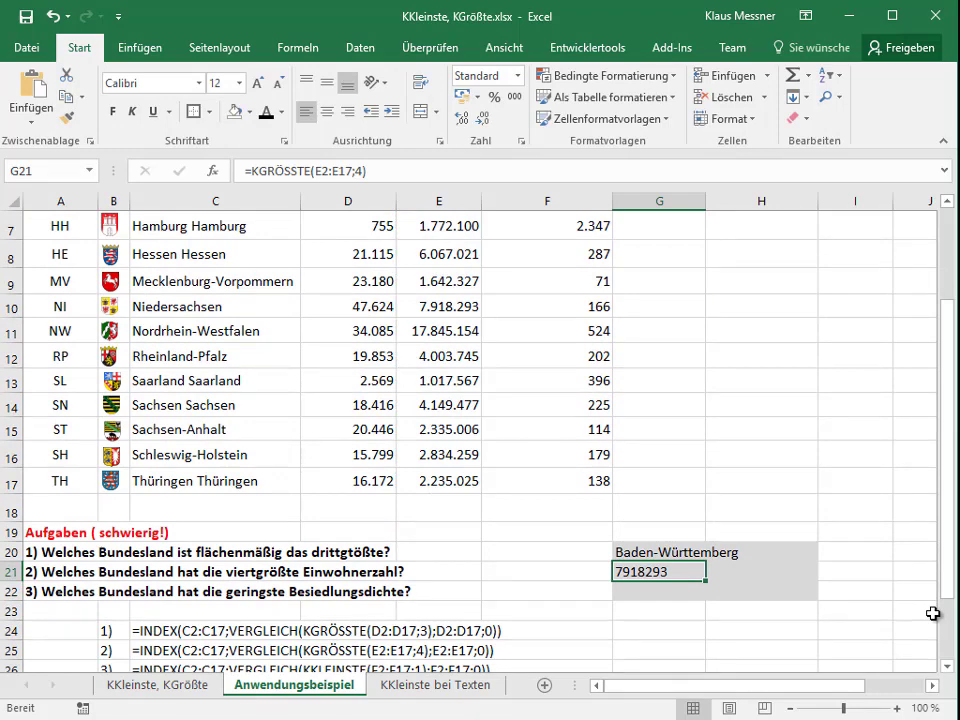
Wrap G21 as =VERGLEICH(KGRÖSSTE(E2:E17;4);E2:E17;0), returning position 9
{"action": "left_click", "coordinate": [256, 171]}
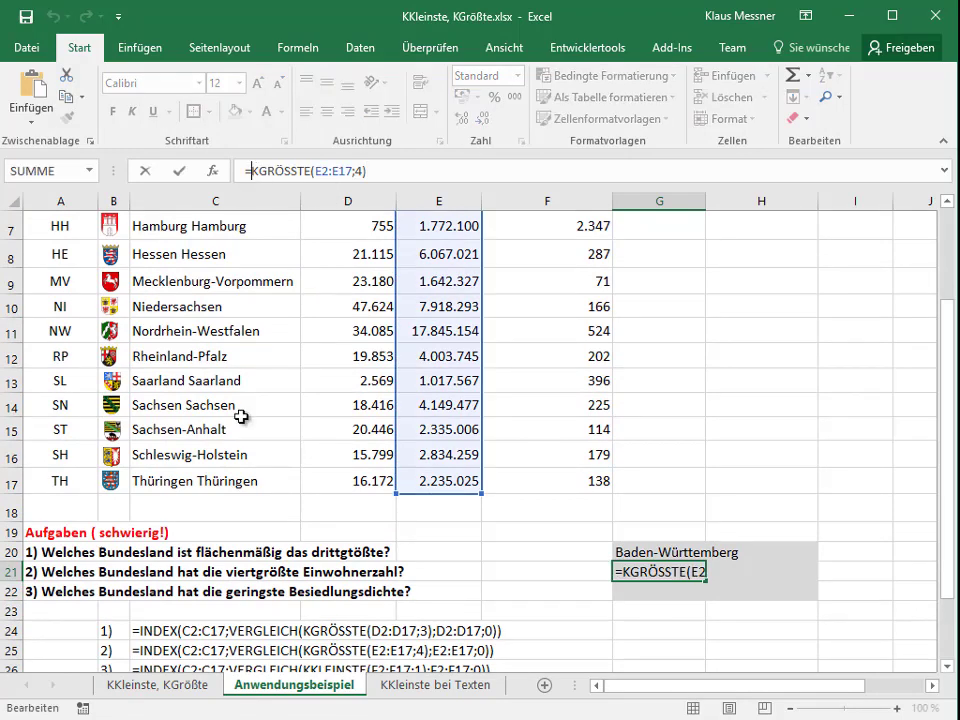
{"action": "type", "text": "Vergleich"}
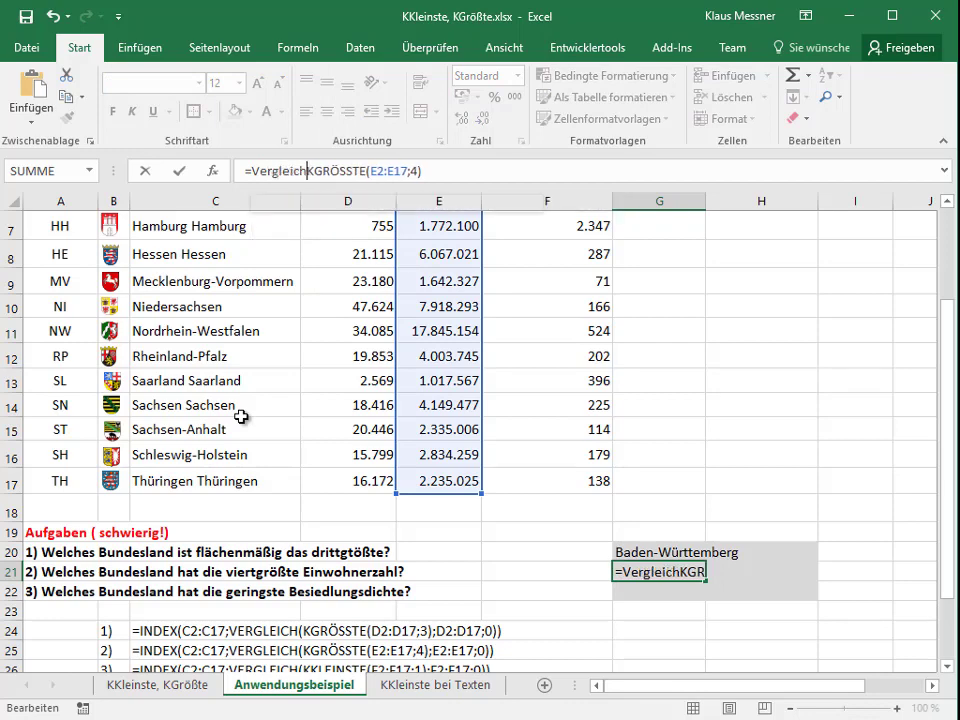
{"action": "type", "text": "("}
{"action": "left_click", "coordinate": [460, 173]}
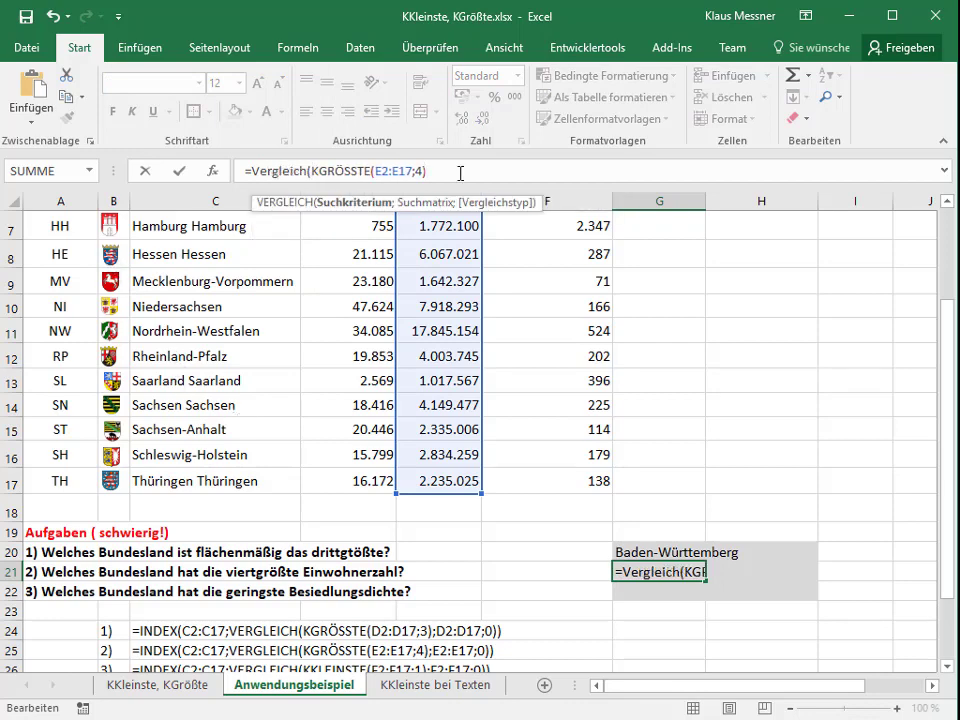
{"action": "type", "text": ";"}
{"action": "left_click_drag", "start_coordinate": [945, 300], "coordinate": [940, 240]}
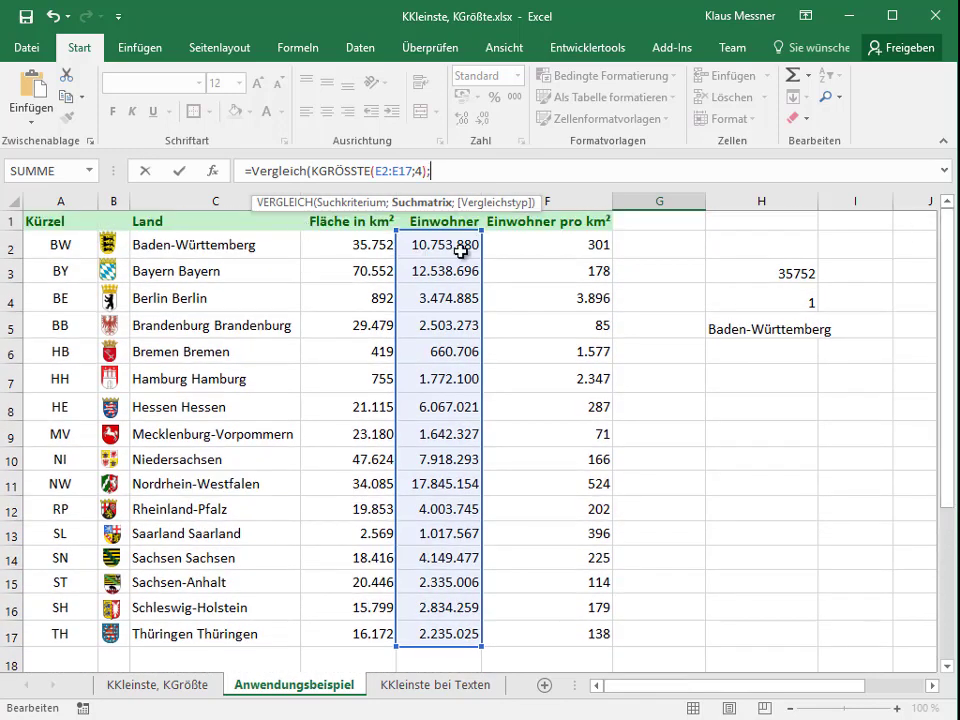
{"action": "mouse_move", "coordinate": [463, 248]}
{"action": "left_mouse_down"}
{"action": "mouse_move", "coordinate": [463, 441]}
{"action": "mouse_move", "coordinate": [431, 622]}
{"action": "left_mouse_up"}
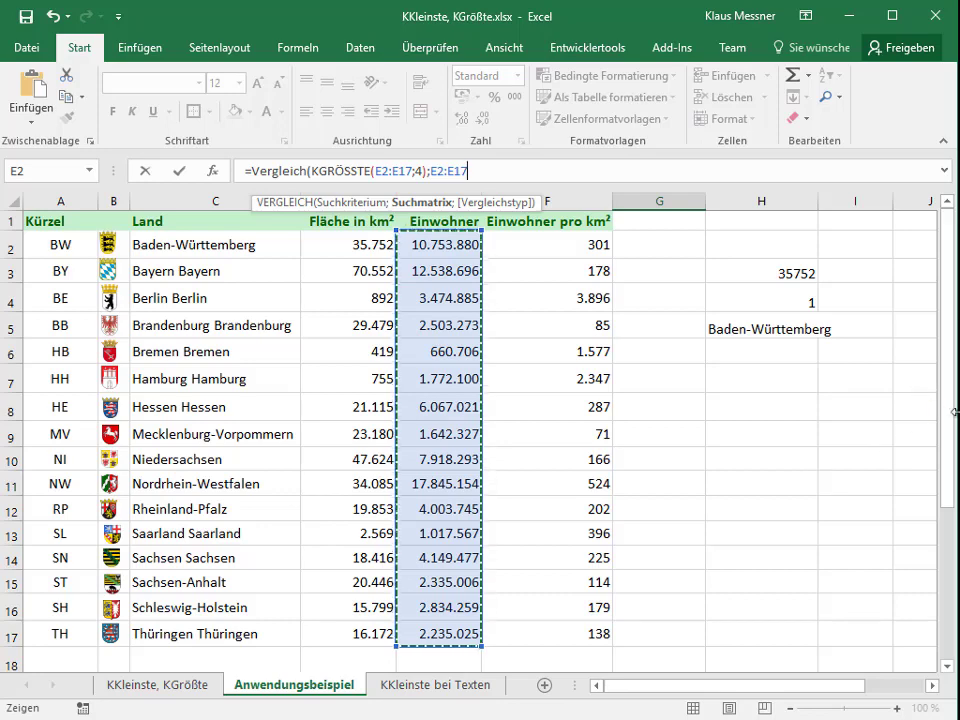
{"action": "left_click_drag", "start_coordinate": [949, 424], "coordinate": [955, 541]}
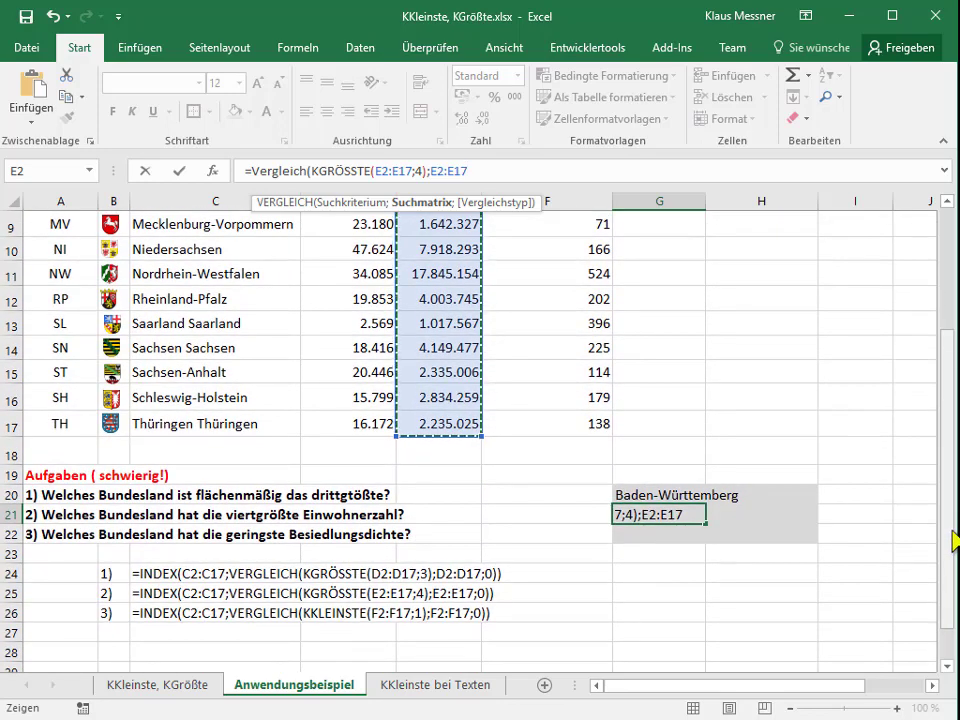
{"action": "type", "text": ";0"}
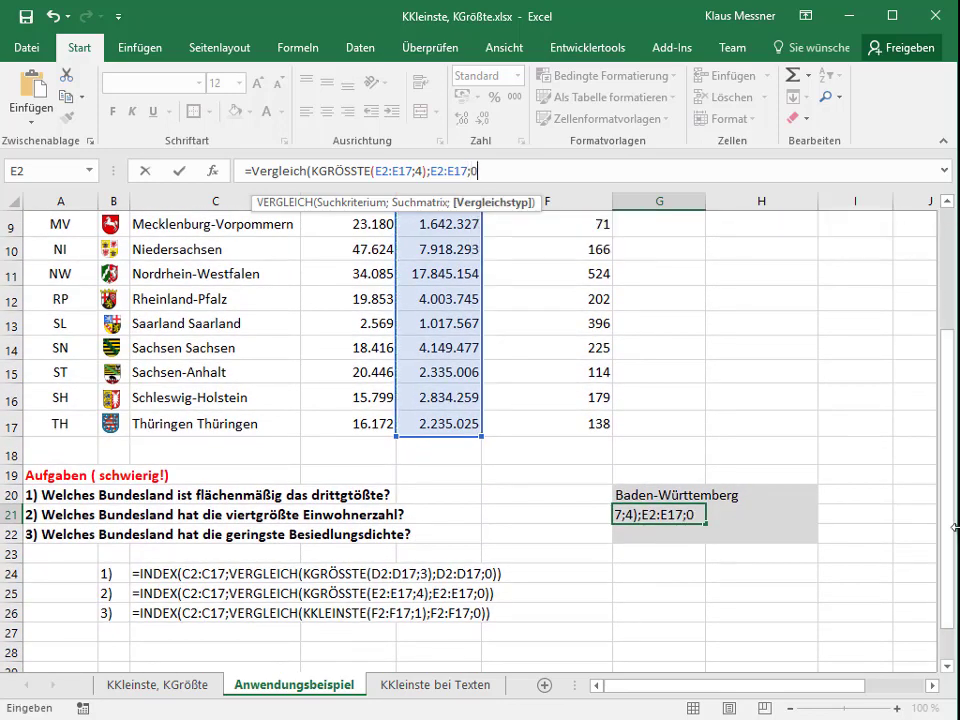
{"action": "type", "text": ")"}
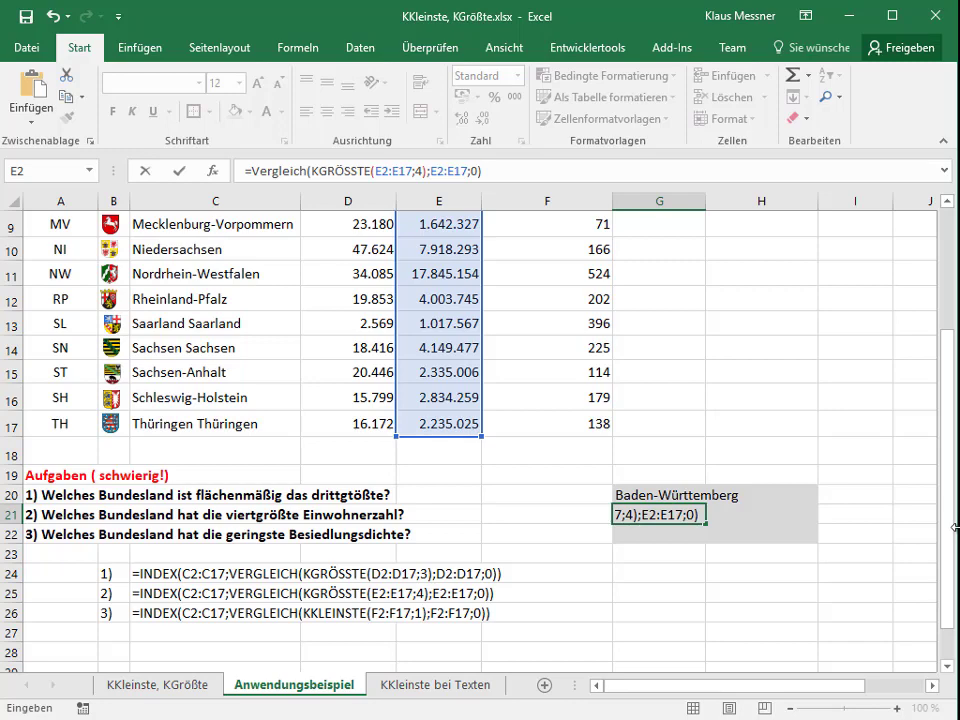
{"action": "key", "text": "Return"}
{"action": "key", "text": "Up"}
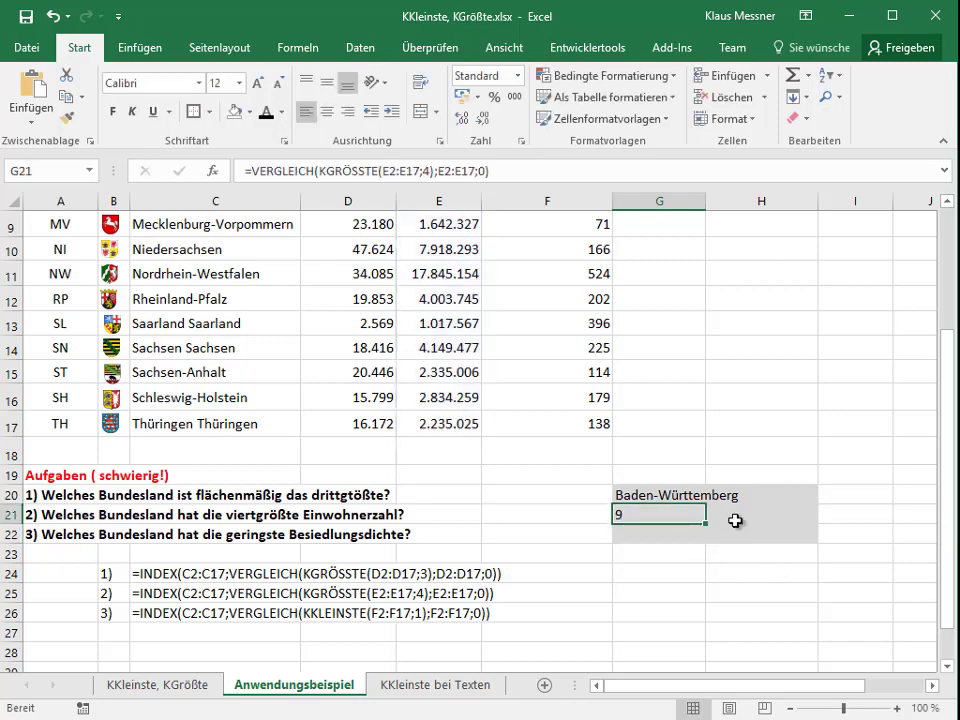
{"action": "scroll", "coordinate": [735, 520], "scroll_direction": "up", "scroll_amount": 3}
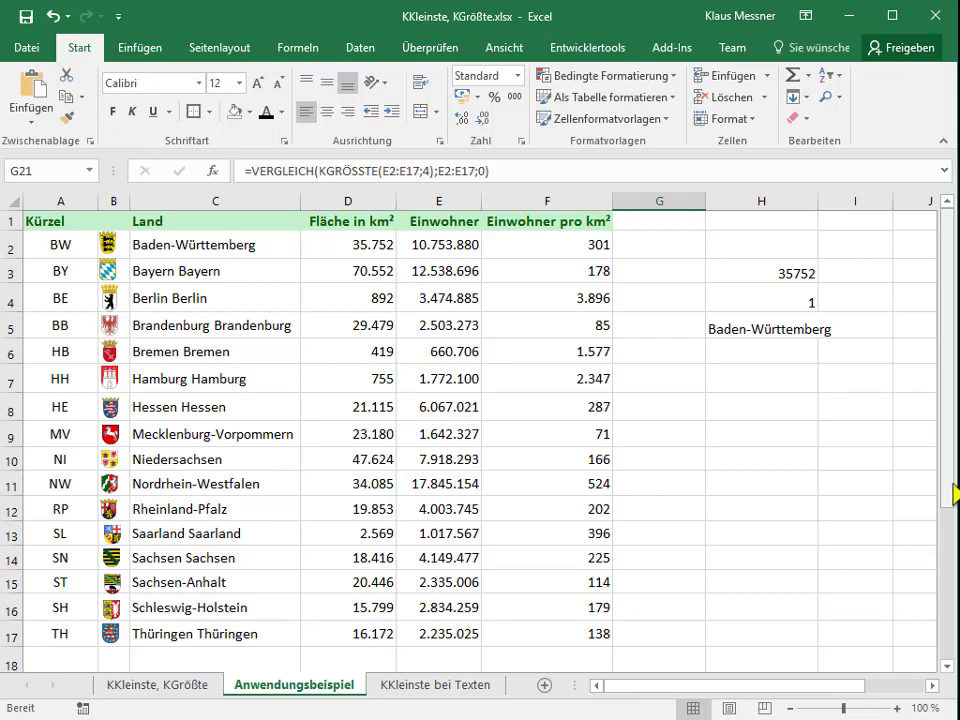
{"action": "left_click_drag", "start_coordinate": [953, 492], "coordinate": [953, 574]}
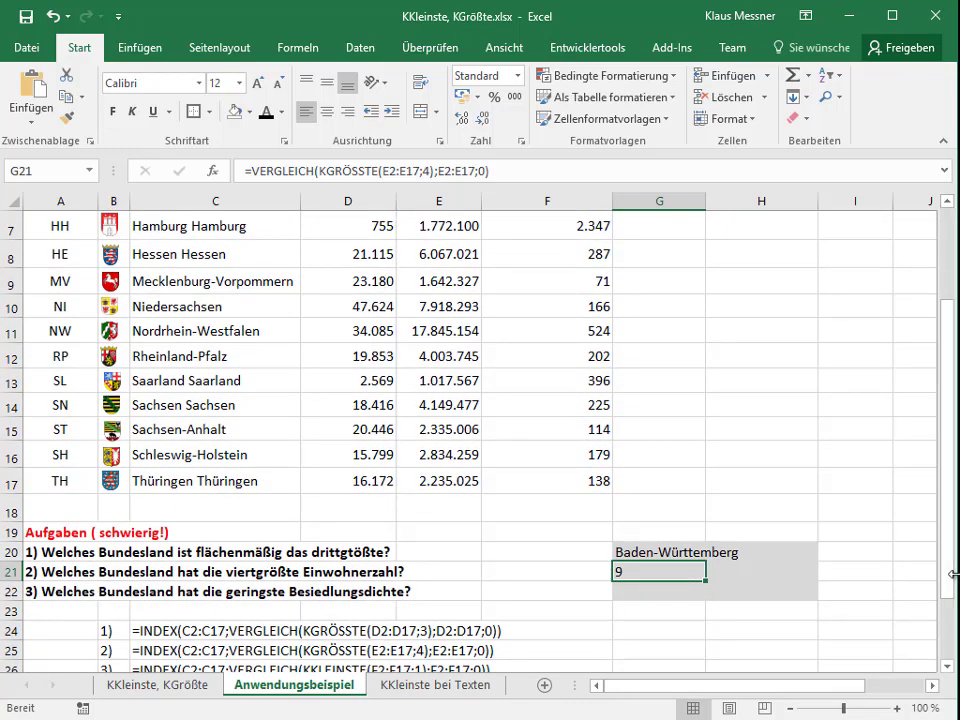
Wrap G21's formula in INDEX over C2:C17 so it returns Niedersachsen
{"action": "left_click", "coordinate": [251, 171]}
{"action": "type", "text": "Inde"}
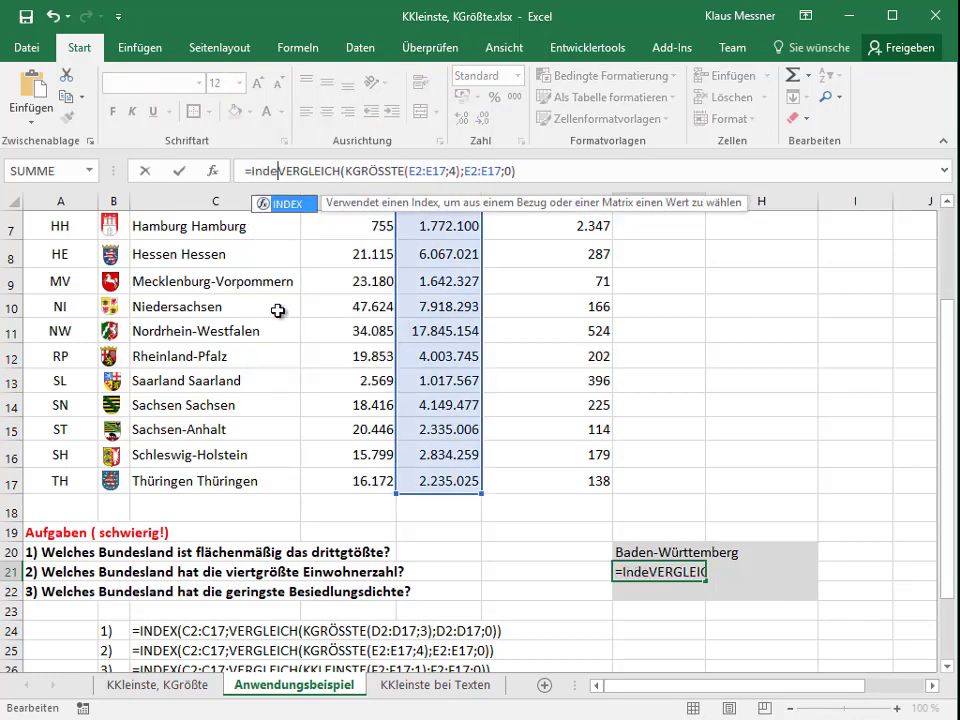
{"action": "type", "text": "x("}
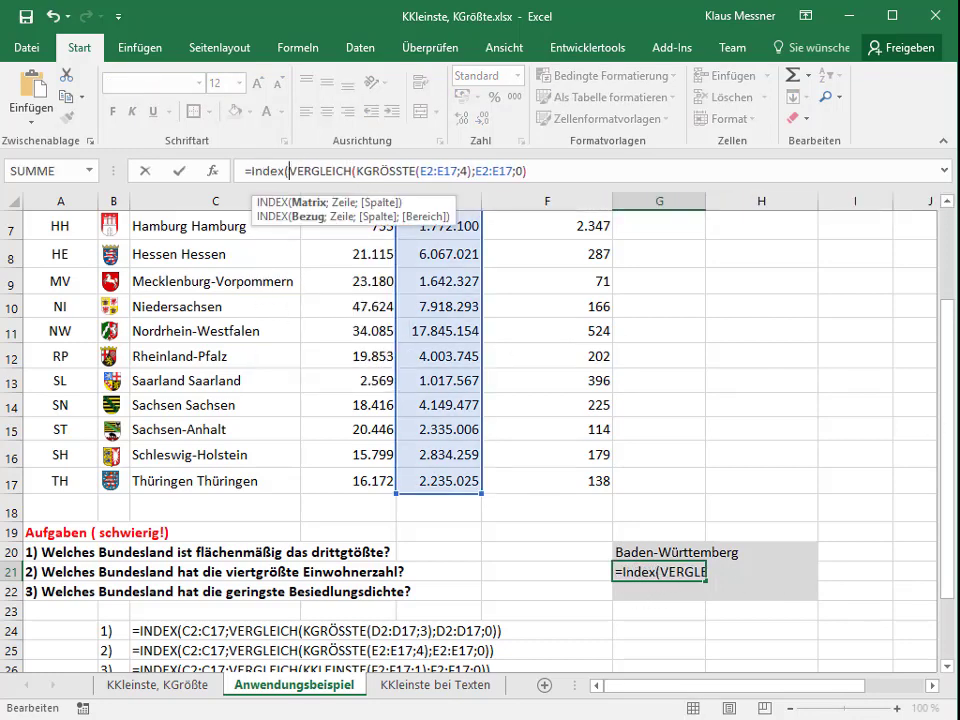
{"action": "left_click_drag", "start_coordinate": [943, 388], "coordinate": [943, 300]}
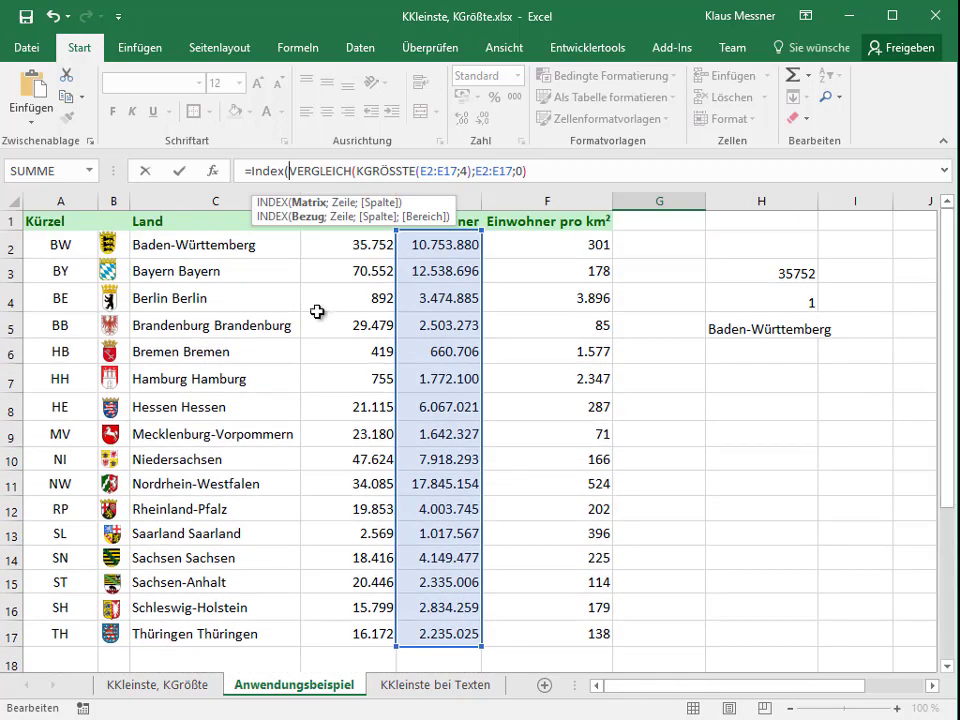
{"action": "left_click", "coordinate": [180, 245]}
{"action": "left_click_drag", "start_coordinate": [180, 245], "coordinate": [152, 628]}
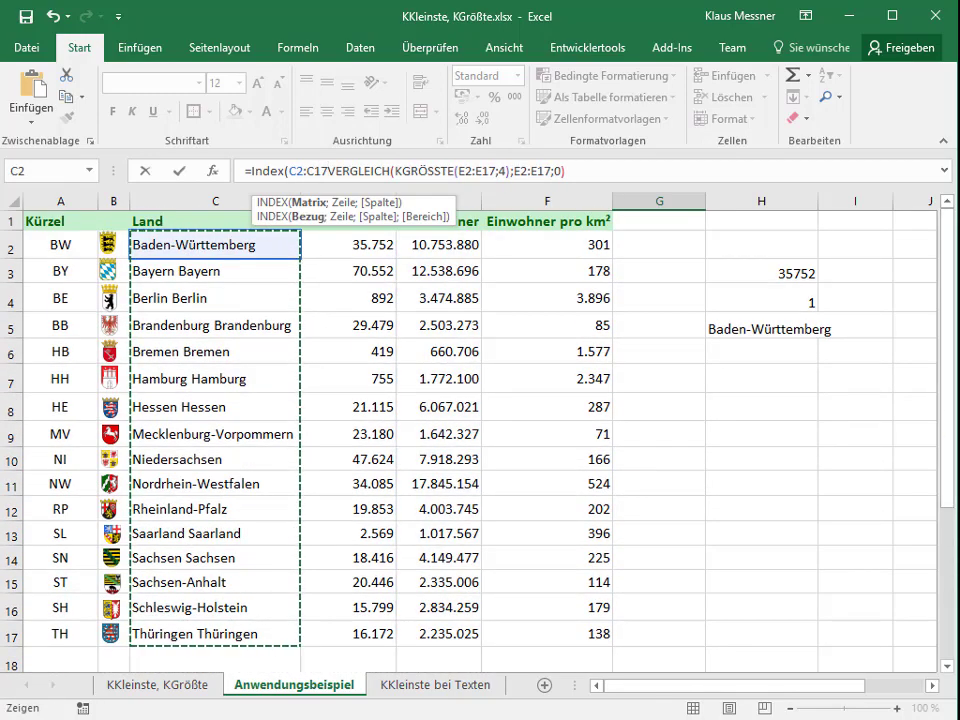
{"action": "left_click_drag", "start_coordinate": [948, 440], "coordinate": [945, 537]}
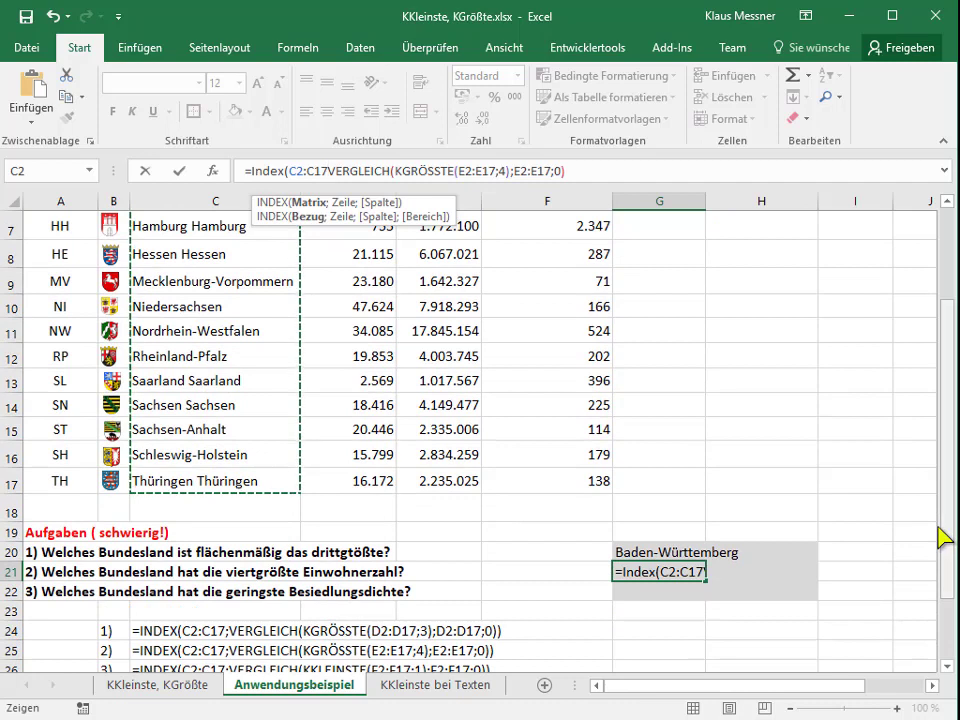
{"action": "type", "text": ";"}
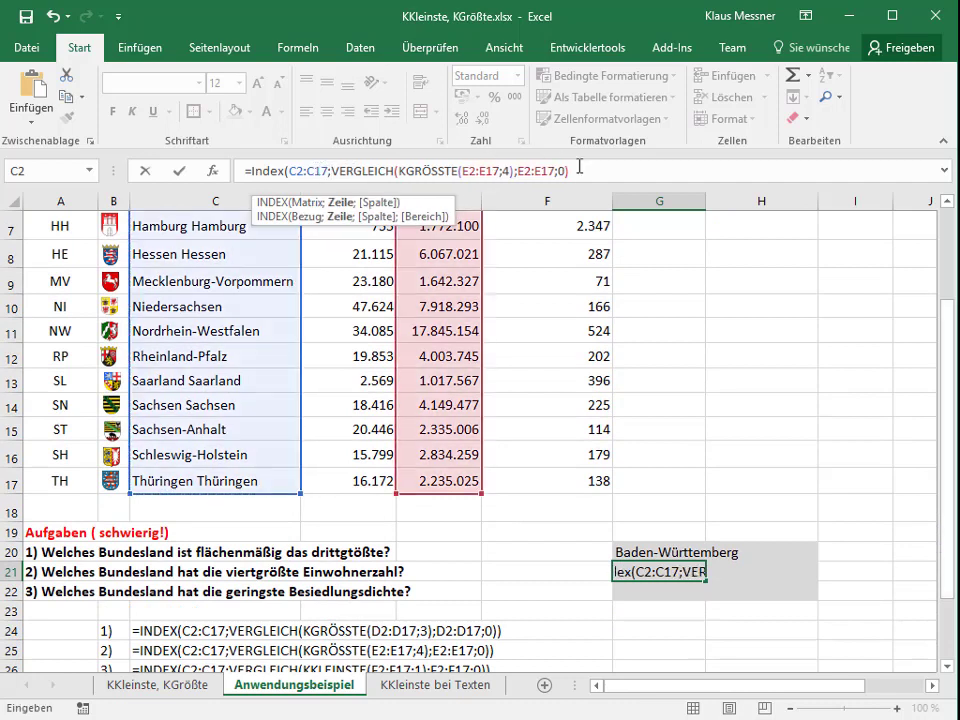
{"action": "left_click", "coordinate": [579, 168]}
{"action": "type", "text": ")"}
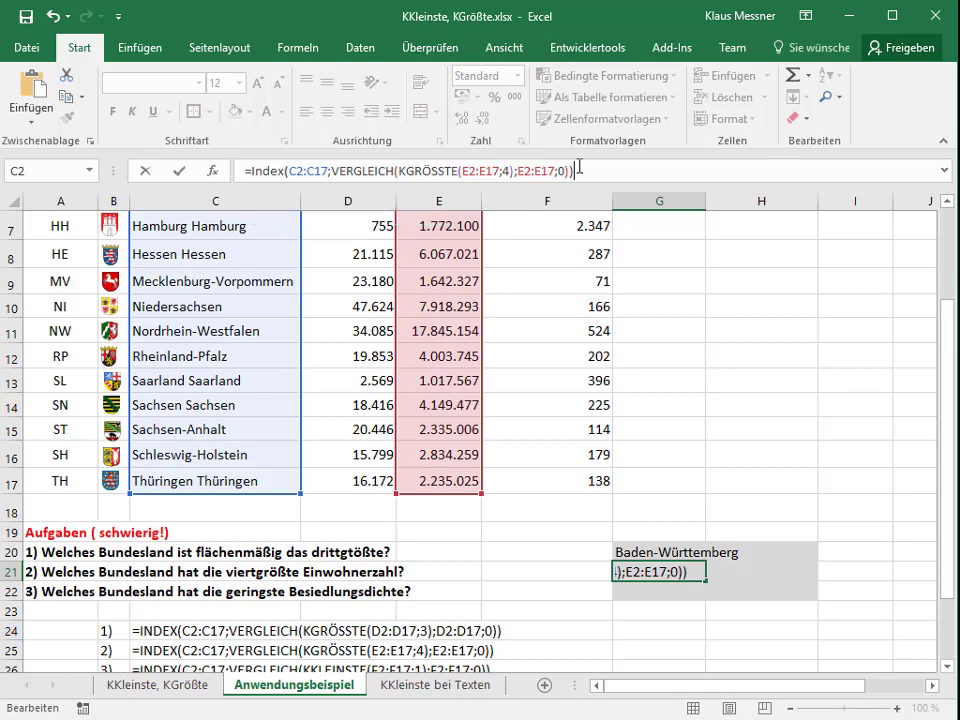
{"action": "key", "text": "Return"}
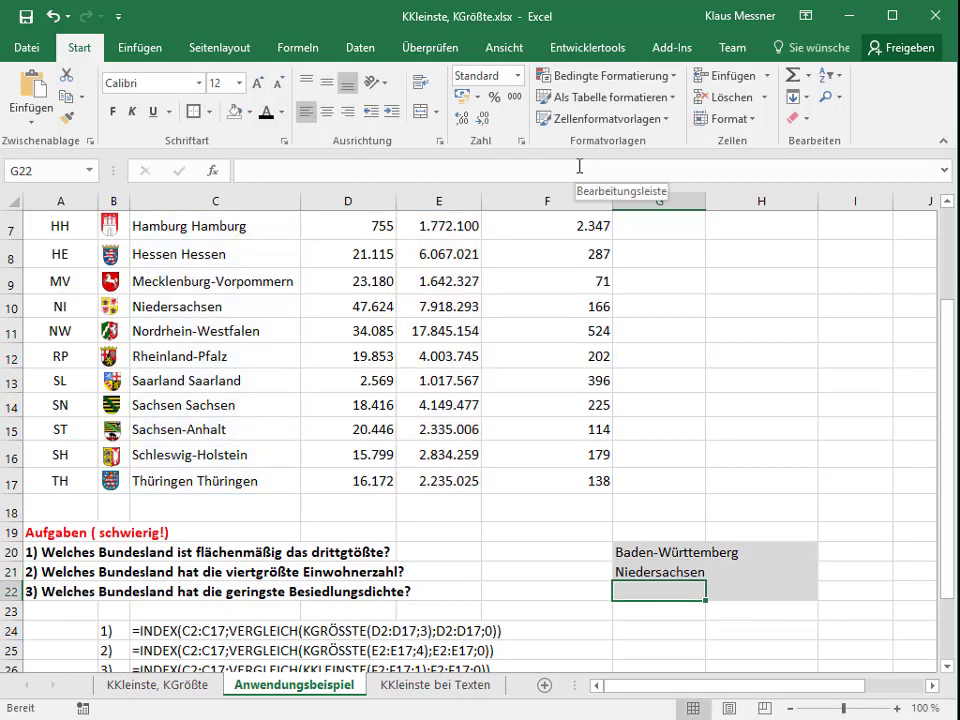
{"action": "key", "text": "Up"}
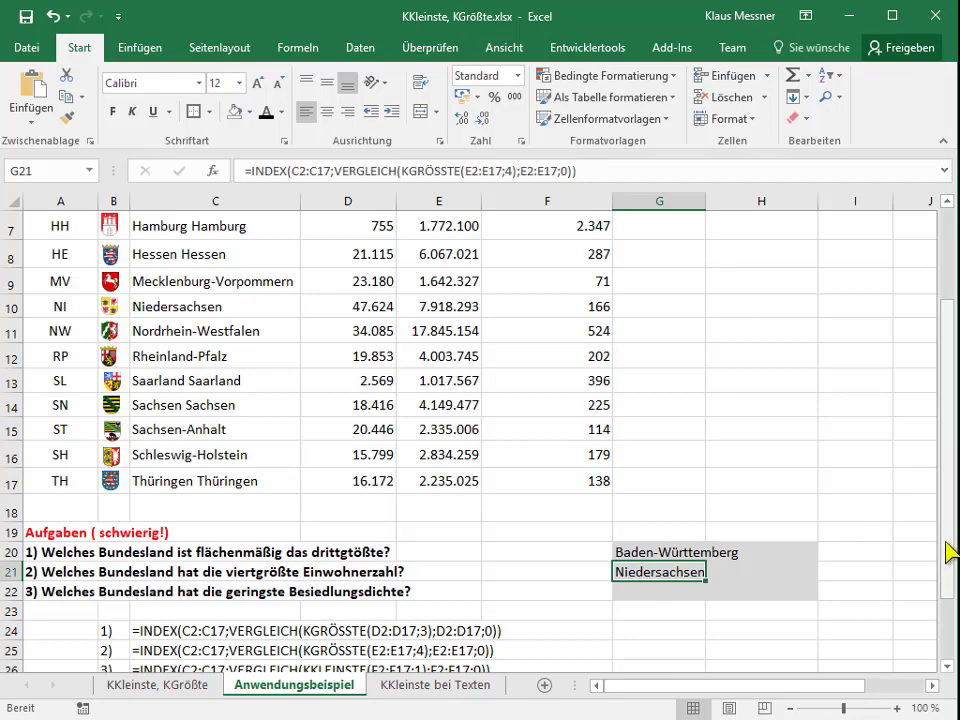
{"action": "mouse_move", "coordinate": [950, 550]}
{"action": "left_mouse_down"}
{"action": "mouse_move", "coordinate": [945, 466]}
{"action": "mouse_move", "coordinate": [66, 540]}
{"action": "left_mouse_up"}
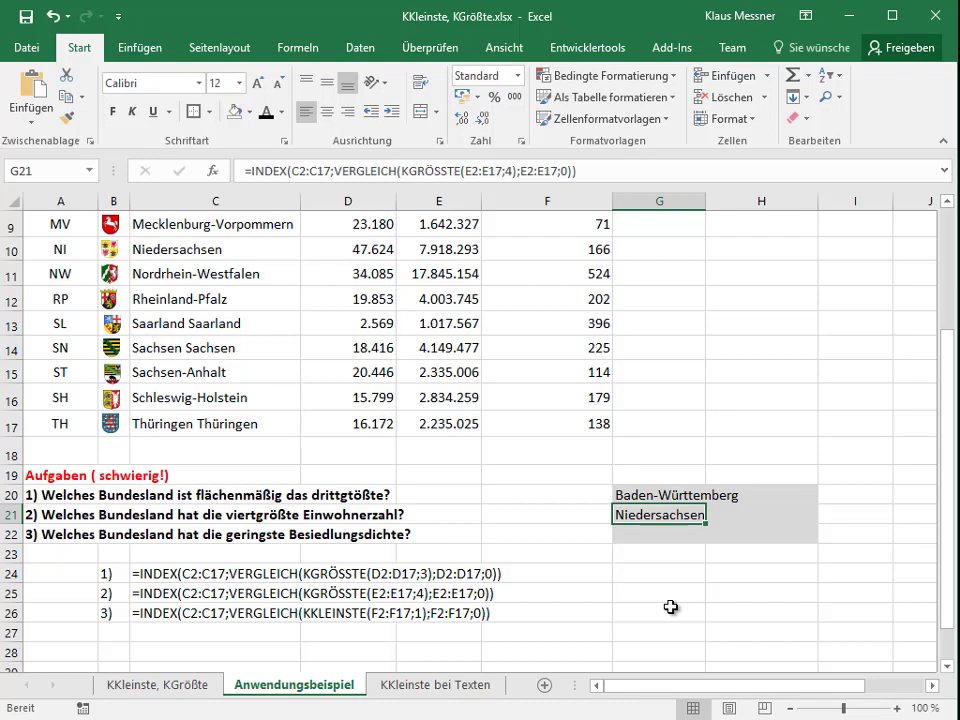
{"action": "left_click", "coordinate": [641, 533]}
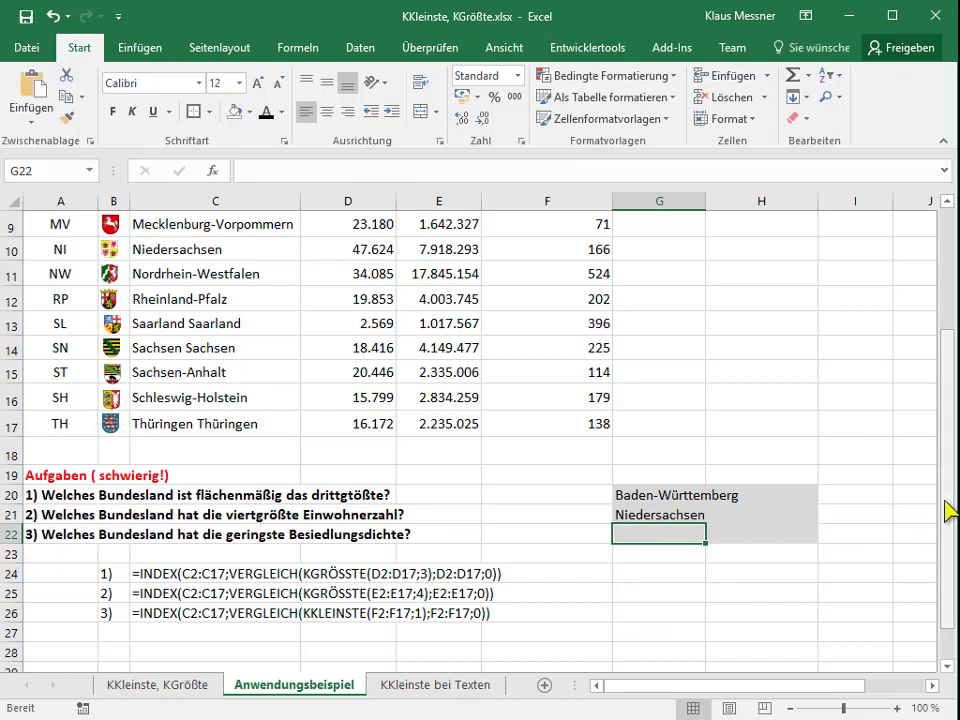
Enter =KKLEINSTE(F2:F17;1) in G22, returning the lowest density 71
{"action": "type", "text": "=K"}
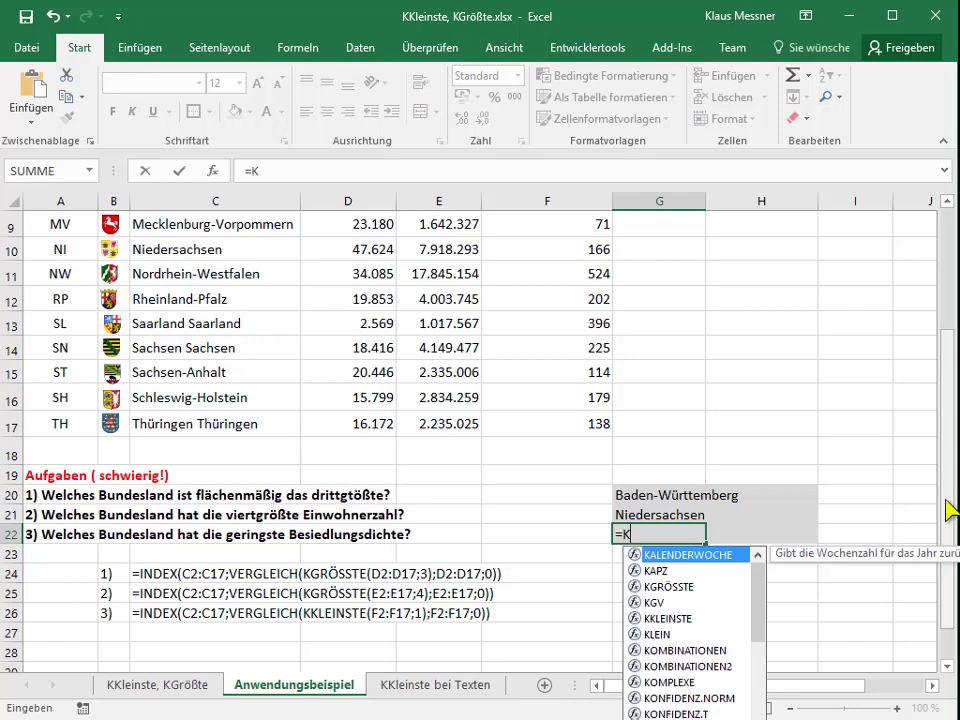
{"action": "type", "text": "Kleinste("}
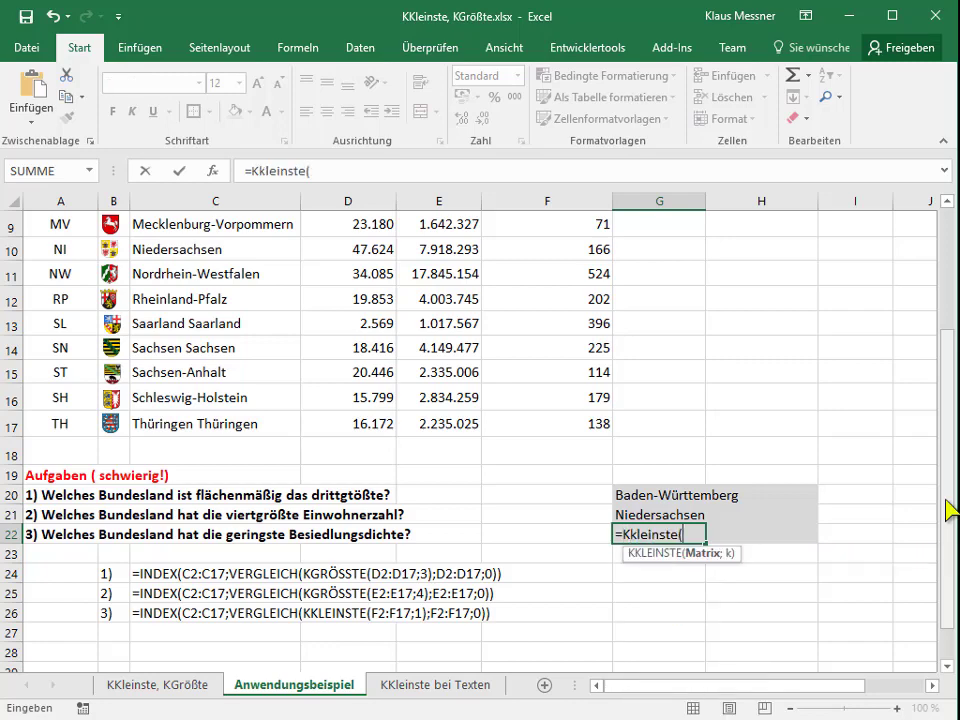
{"action": "left_click_drag", "start_coordinate": [950, 510], "coordinate": [932, 364]}
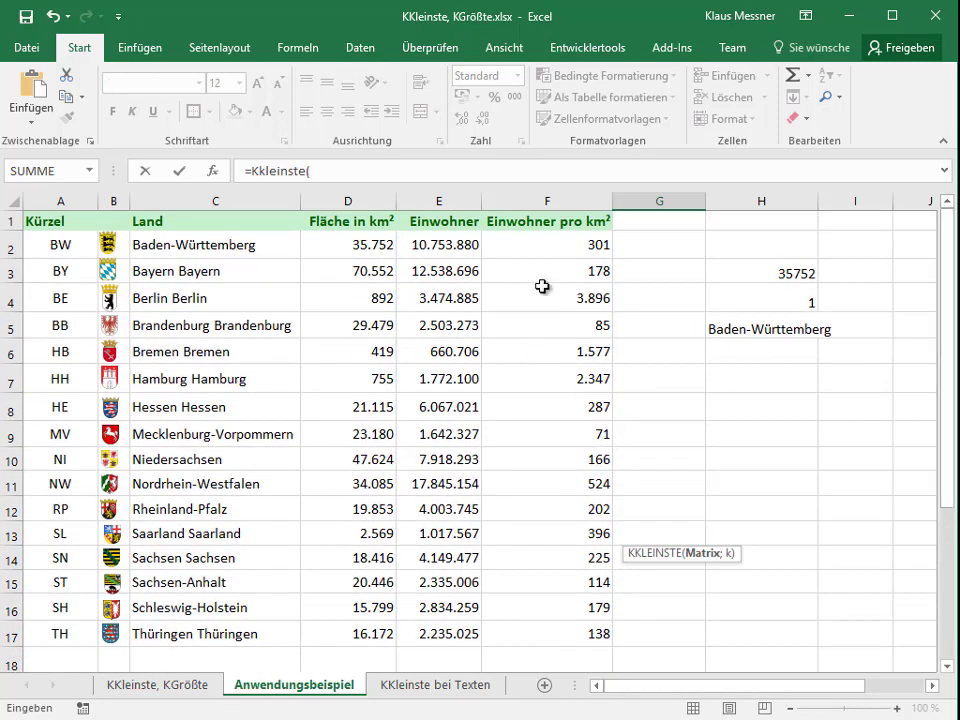
{"action": "left_click_drag", "start_coordinate": [541, 245], "coordinate": [575, 623]}
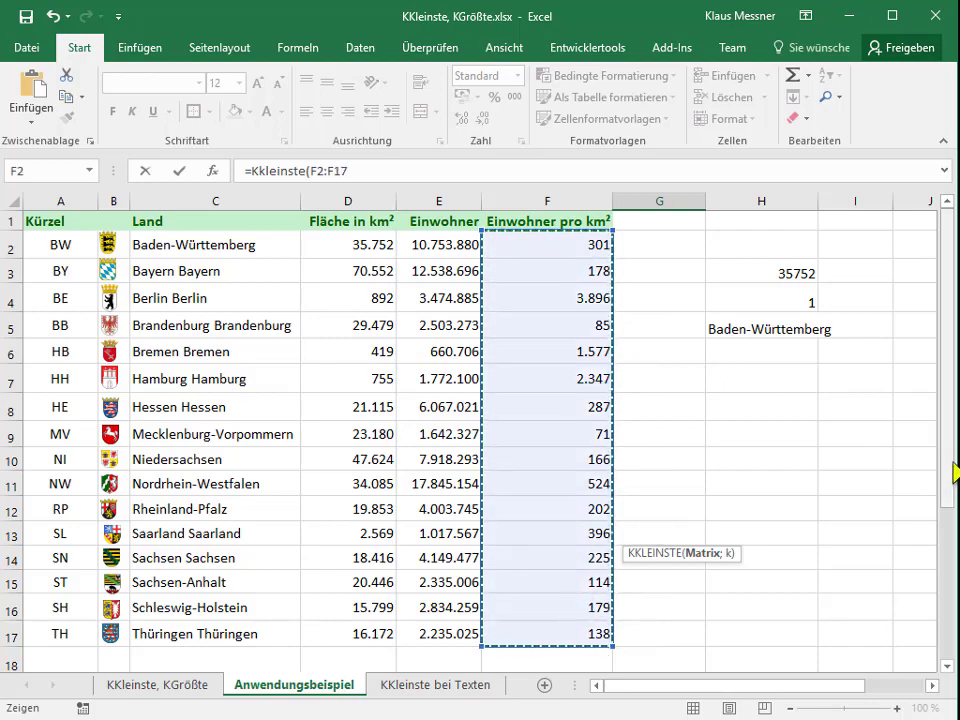
{"action": "left_click", "coordinate": [955, 481]}
{"action": "left_click_drag", "start_coordinate": [955, 481], "coordinate": [955, 593]}
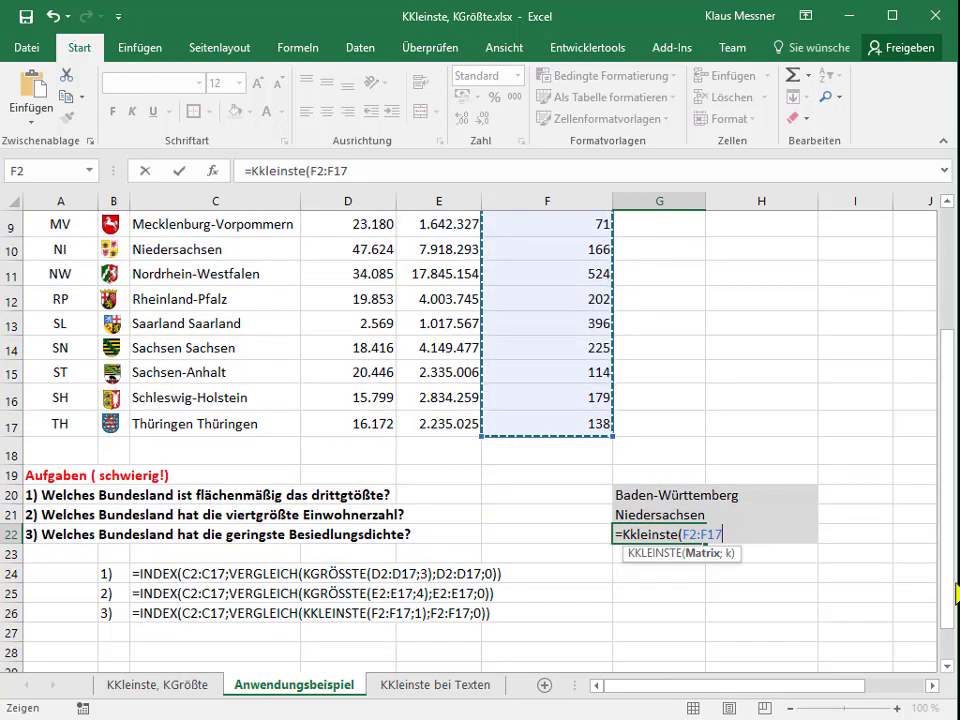
{"action": "type", "text": ";1"}
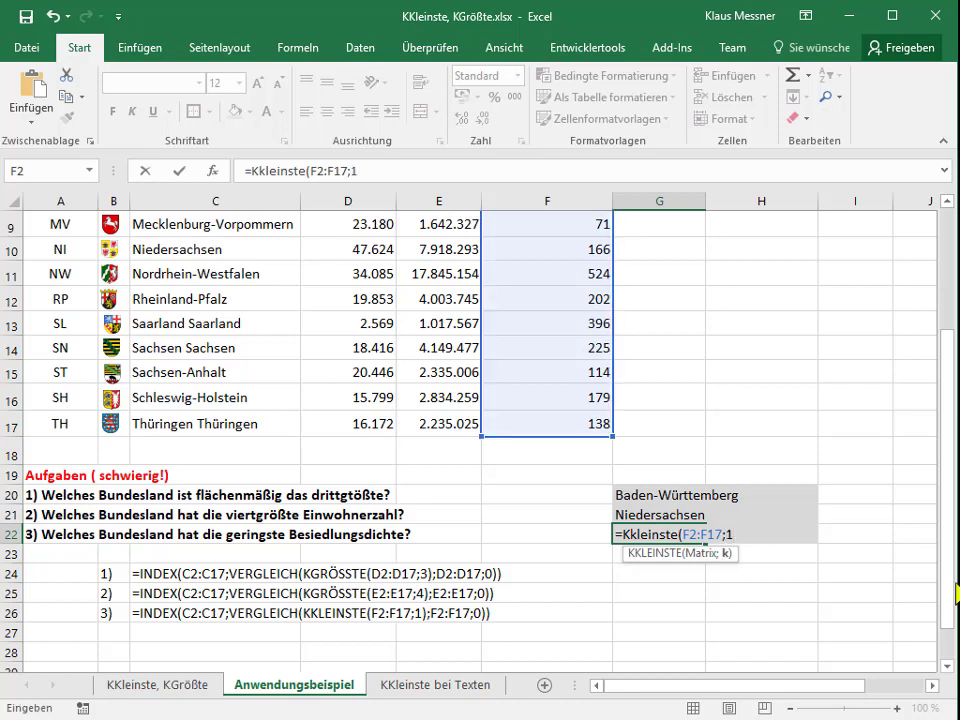
{"action": "type", "text": ")"}
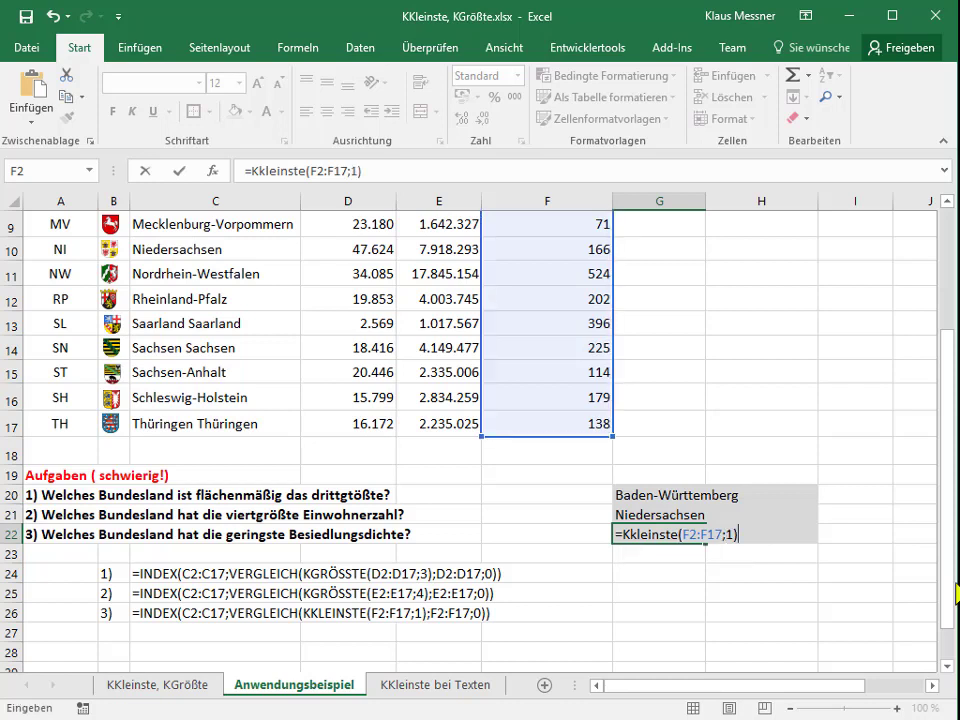
{"action": "key", "text": "Return"}
{"action": "key", "text": "Up"}
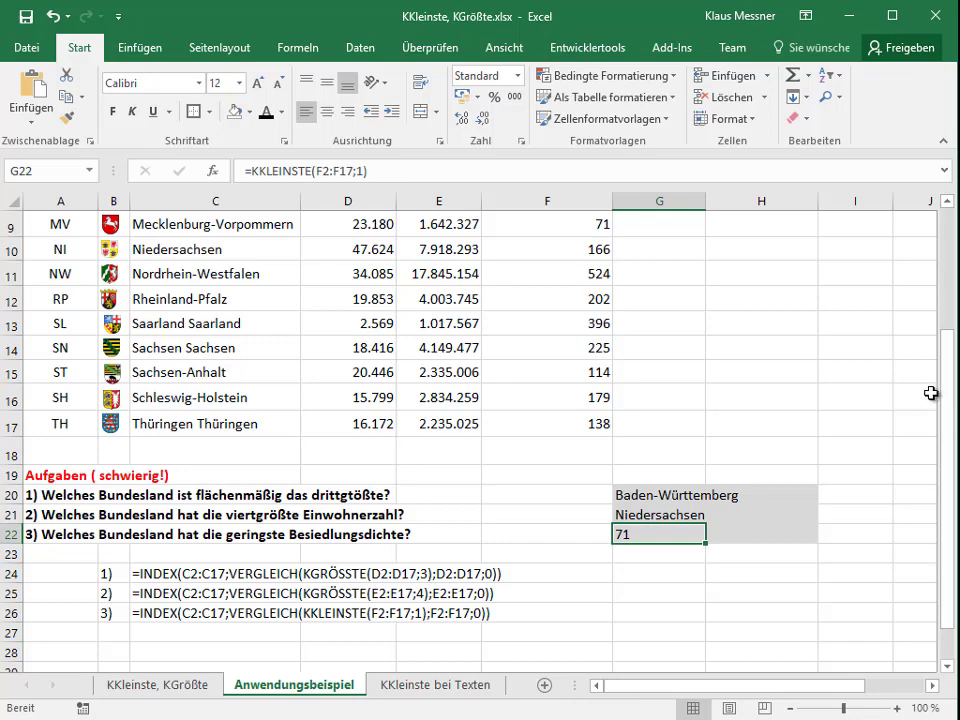
{"action": "mouse_move", "coordinate": [949, 392]}
{"action": "left_mouse_down"}
{"action": "mouse_move", "coordinate": [950, 293]}
{"action": "mouse_move", "coordinate": [934, 236]}
{"action": "left_mouse_up"}
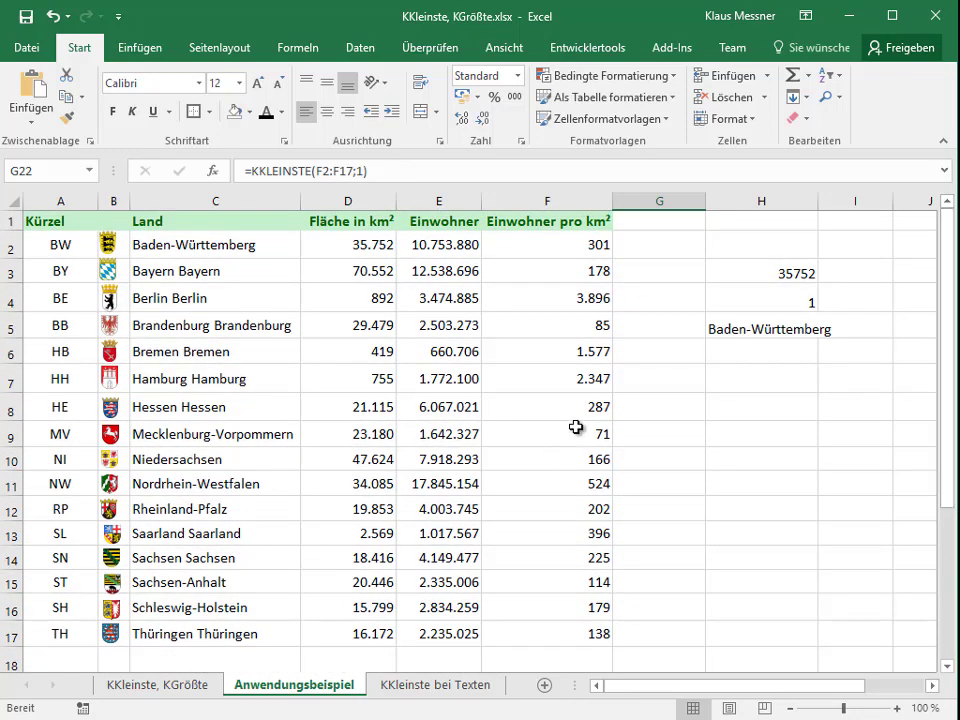
{"action": "left_click", "coordinate": [574, 430]}
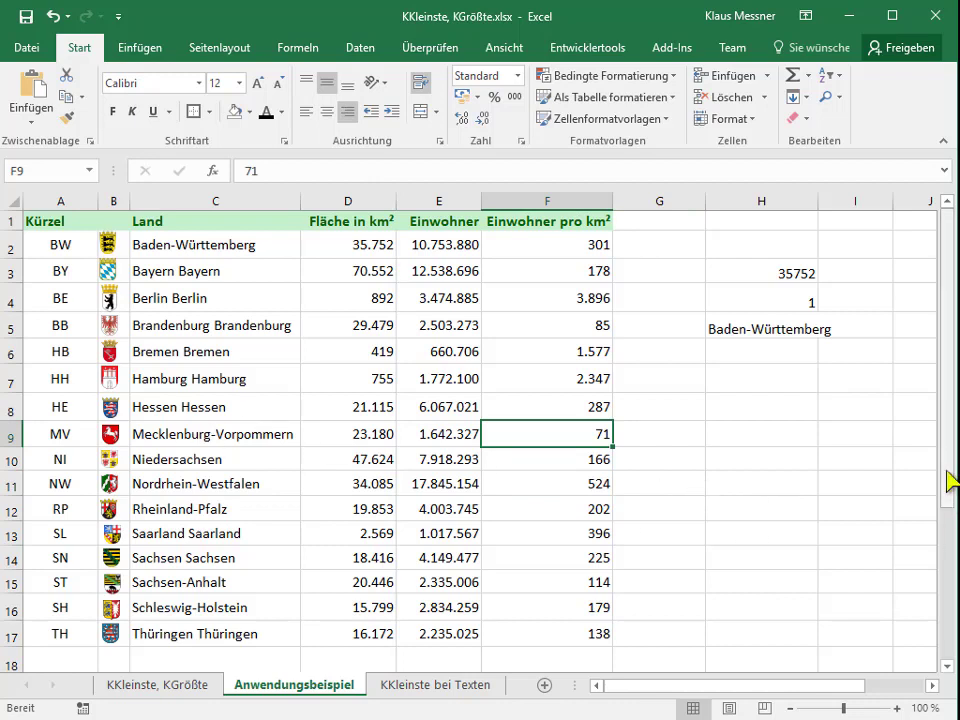
{"action": "mouse_move", "coordinate": [950, 484]}
{"action": "left_mouse_down"}
{"action": "mouse_move", "coordinate": [950, 590]}
{"action": "mouse_move", "coordinate": [950, 480]}
{"action": "left_mouse_up"}
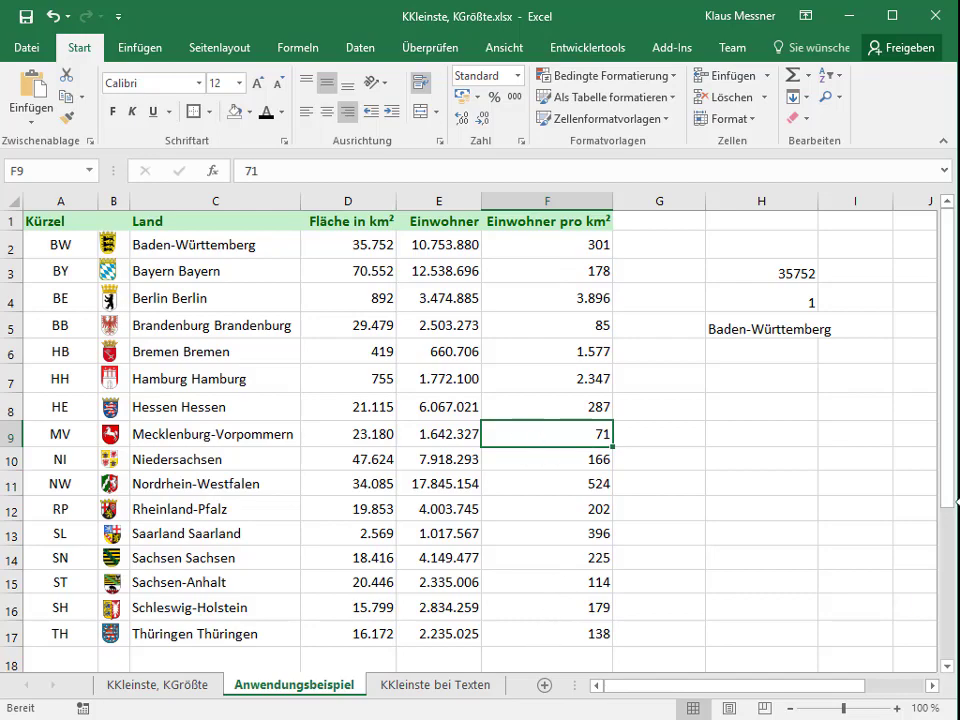
{"action": "left_click_drag", "start_coordinate": [952, 522], "coordinate": [943, 621]}
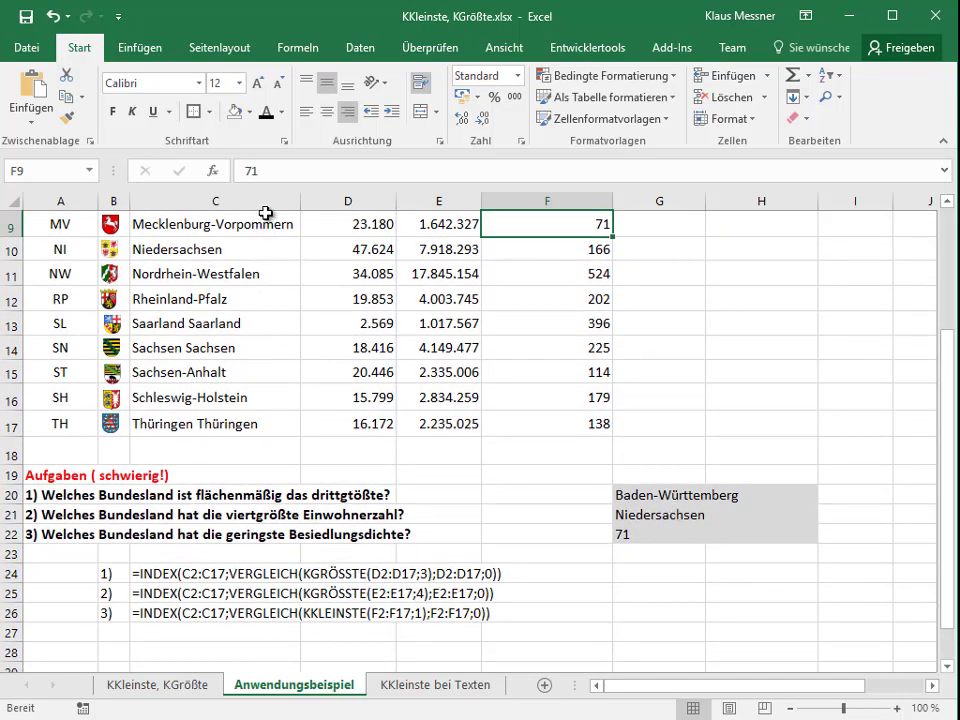
{"action": "left_click", "coordinate": [655, 536]}
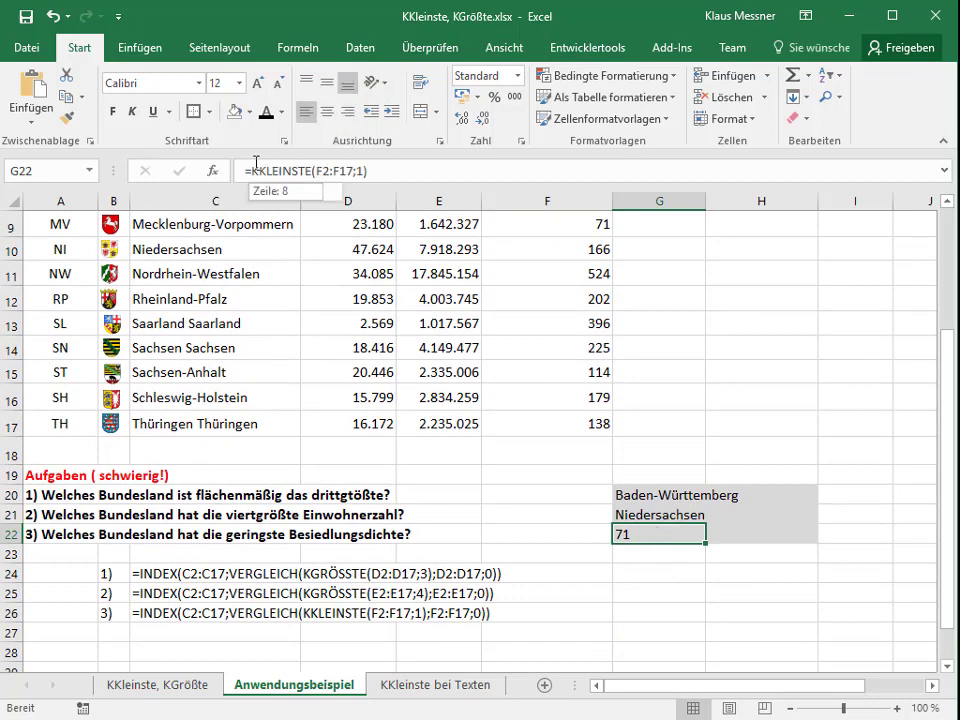
Wrap G22 as =VERGLEICH(KKLEINSTE(F2:F17;1);F2:F17;0) with exact match, returning 8
{"action": "left_click", "coordinate": [252, 171]}
{"action": "type", "text": "Verg"}
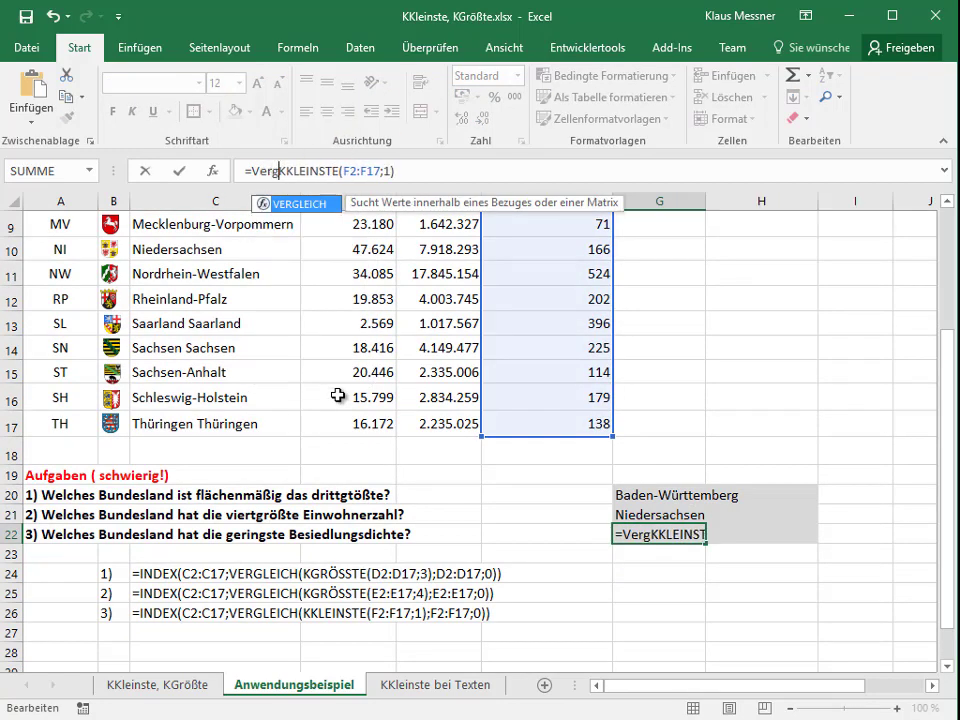
{"action": "type", "text": "leich("}
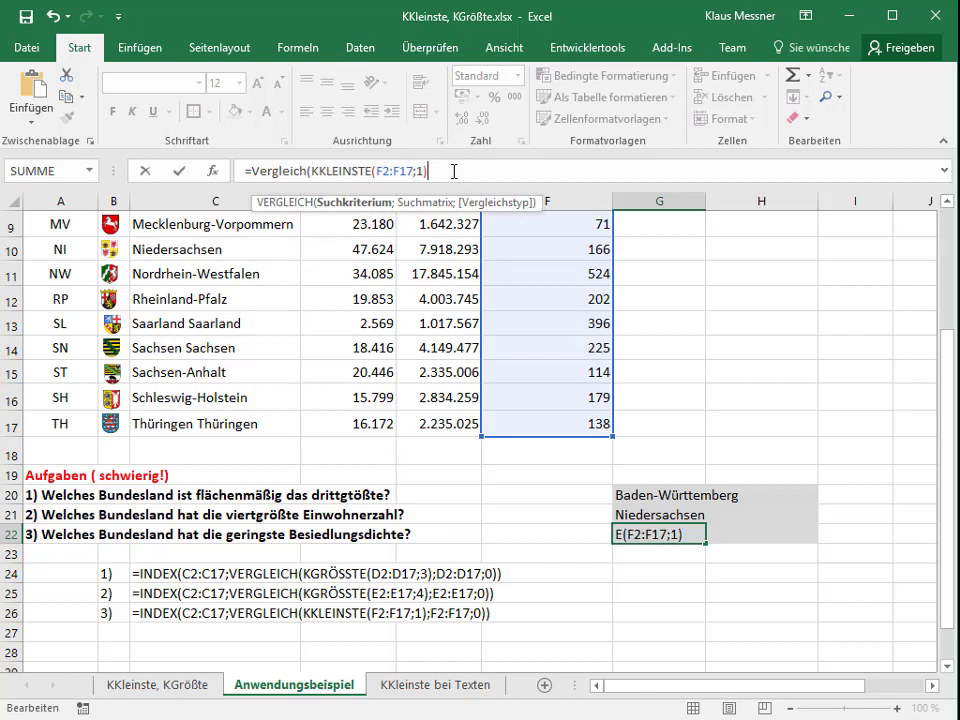
{"action": "type", "text": ";"}
{"action": "left_click_drag", "start_coordinate": [953, 416], "coordinate": [950, 300]}
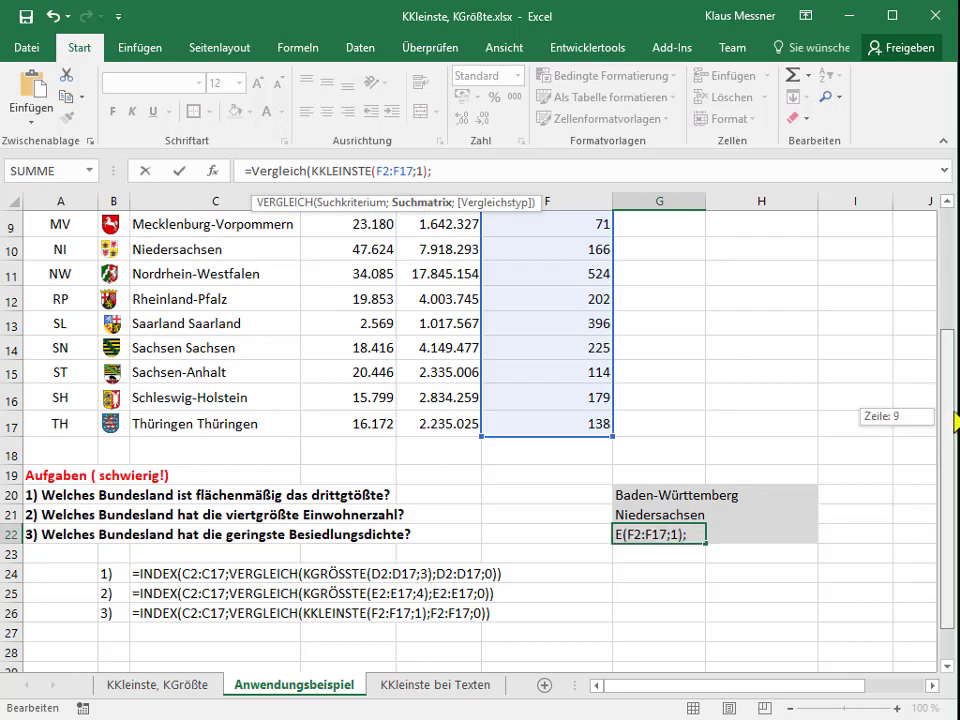
{"action": "left_click_drag", "start_coordinate": [541, 244], "coordinate": [499, 634]}
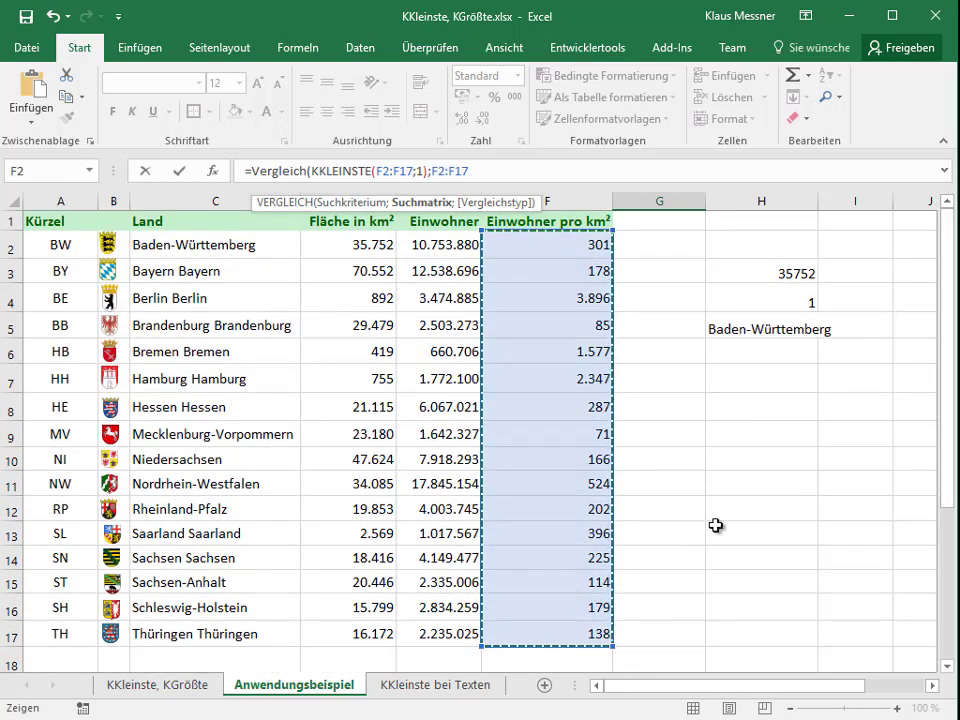
{"action": "type", "text": ";"}
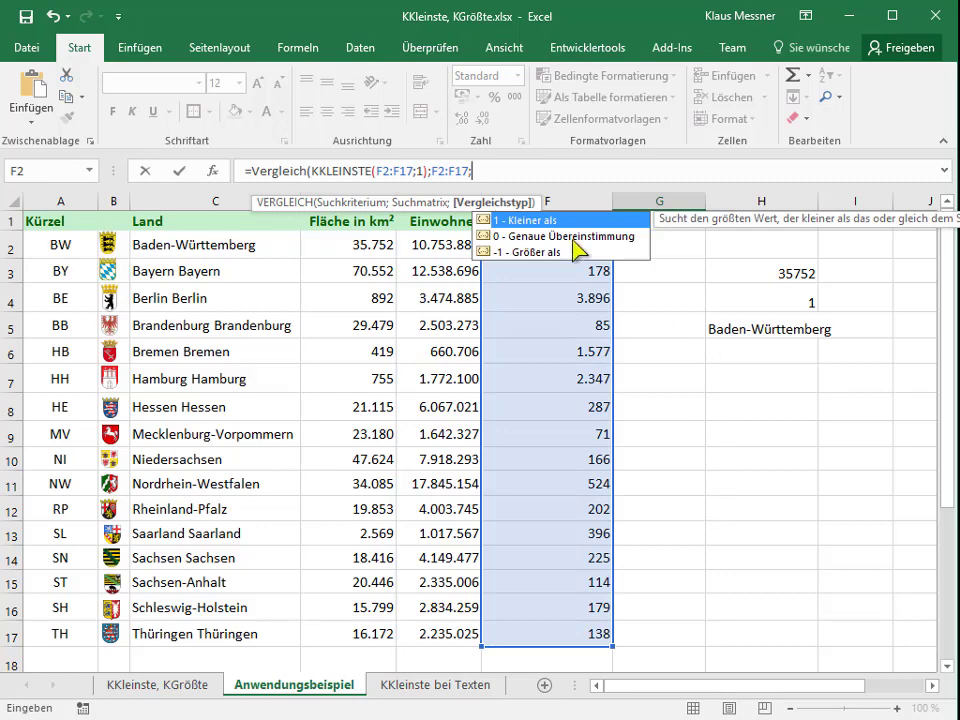
{"action": "double_click", "coordinate": [578, 238]}
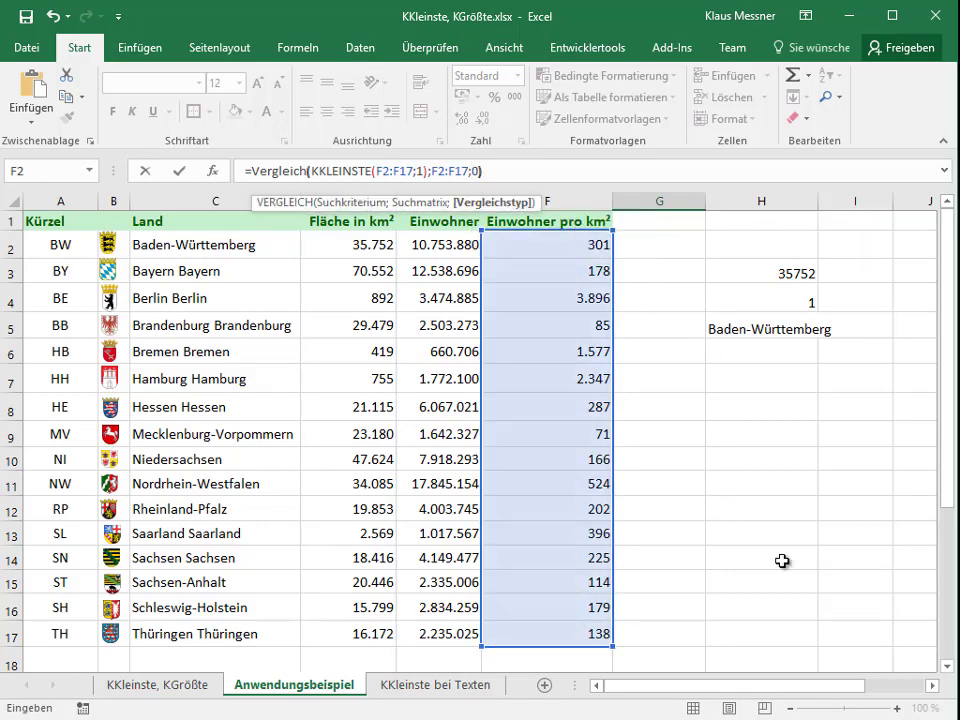
{"action": "key", "text": "Return"}
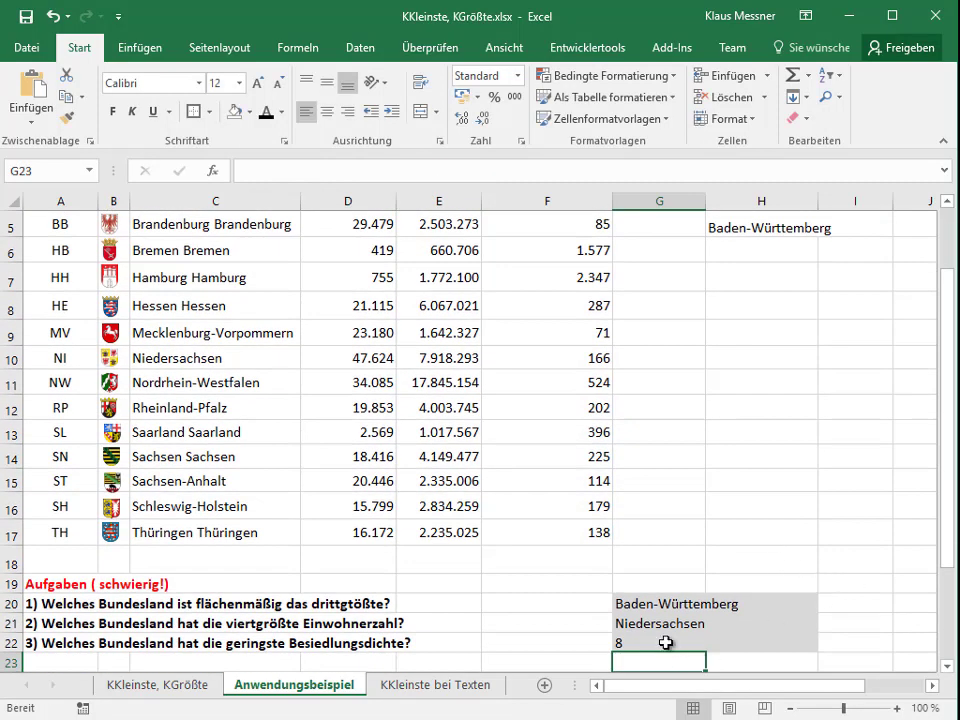
{"action": "left_click", "coordinate": [666, 643]}
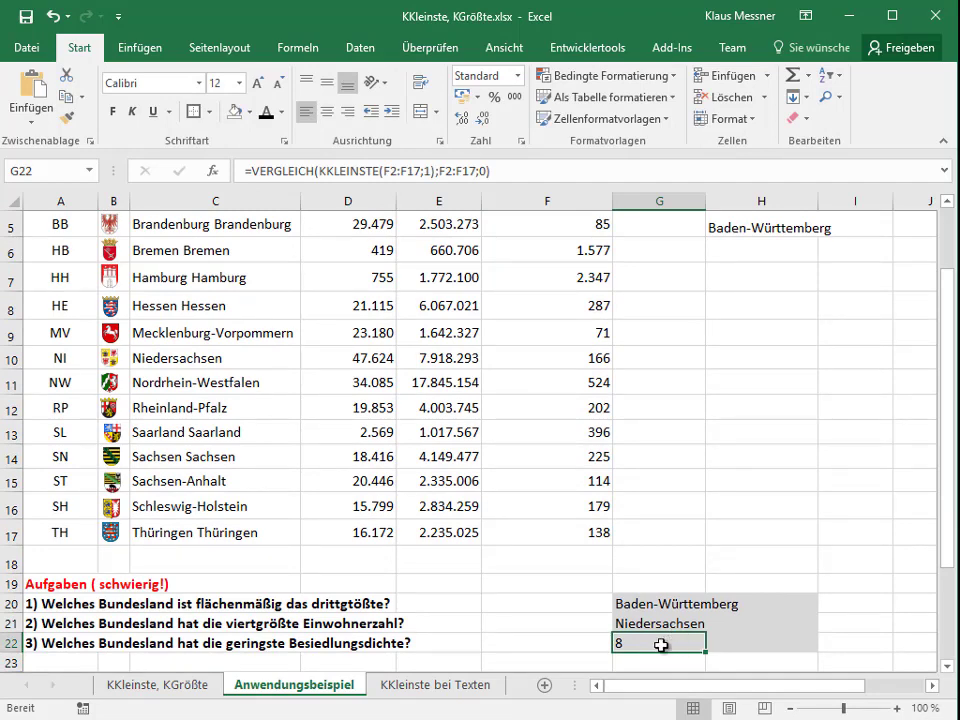
{"action": "scroll", "coordinate": [713, 476], "scroll_direction": "up", "scroll_amount": 2}
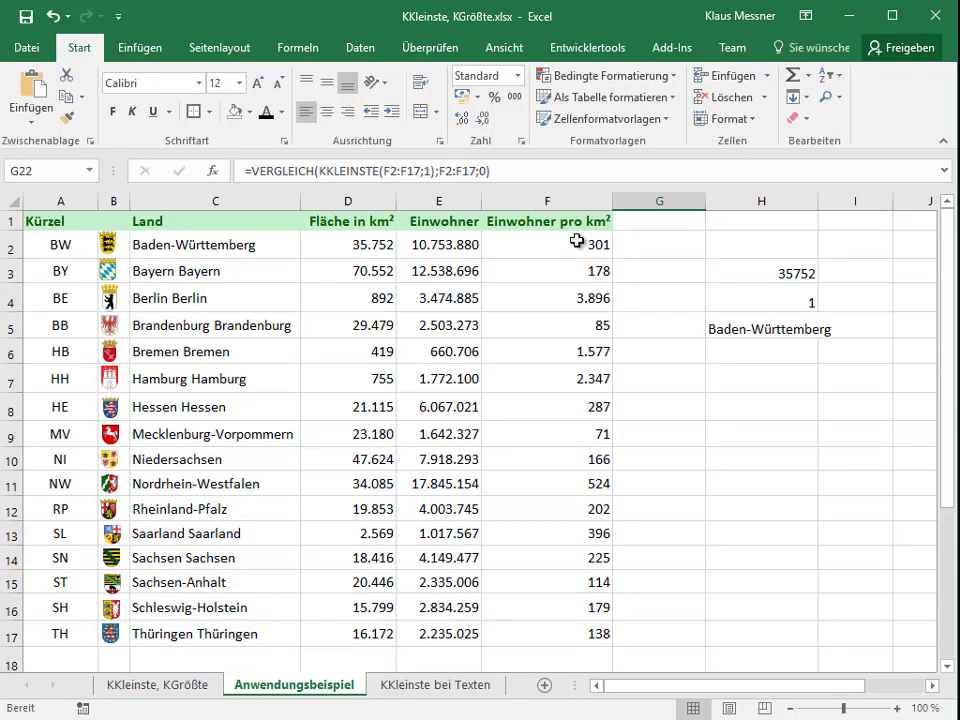
{"action": "left_click", "coordinate": [573, 240]}
{"action": "key", "text": "Down"}
{"action": "key", "text": "Down"}
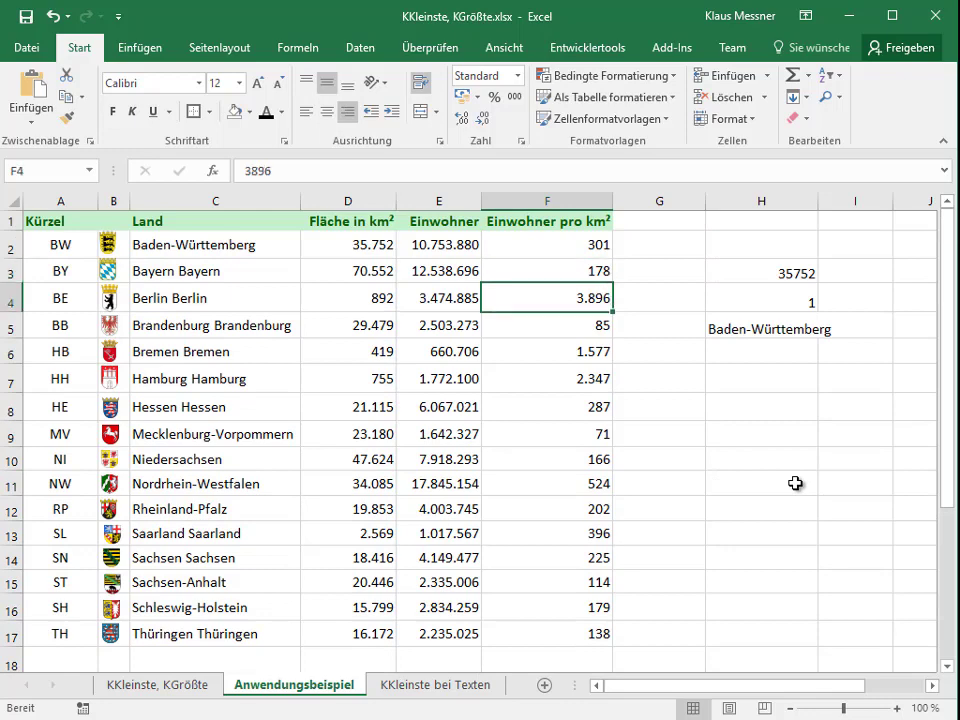
{"action": "key", "text": "Down"}
{"action": "key", "text": "Down"}
{"action": "key", "text": "Down"}
{"action": "key", "text": "Down"}
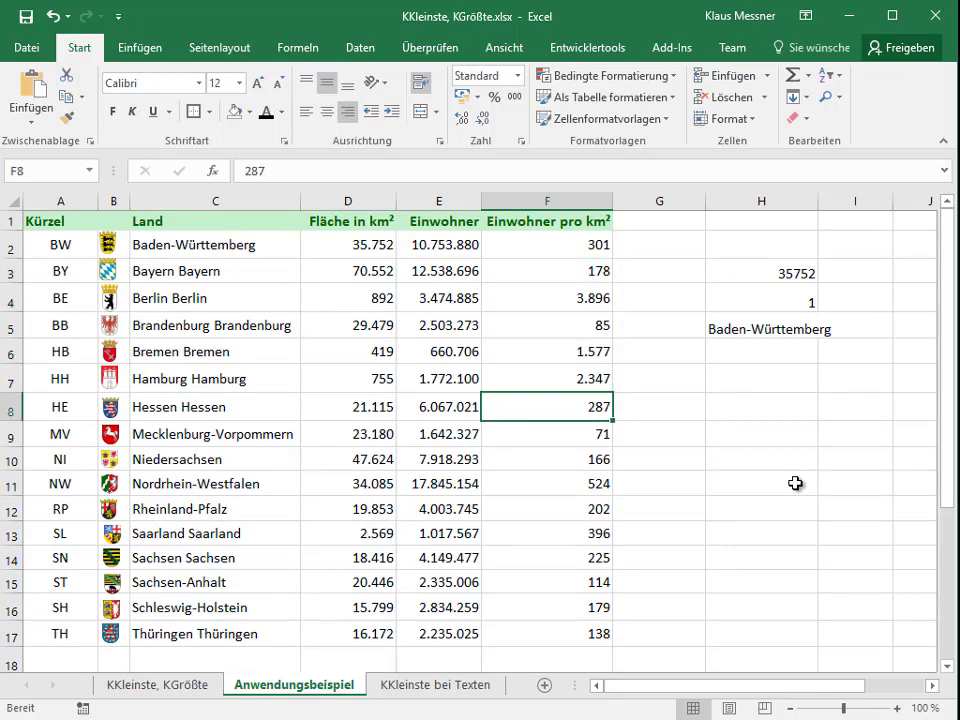
{"action": "key", "text": "Down"}
{"action": "left_click_drag", "start_coordinate": [943, 486], "coordinate": [950, 553]}
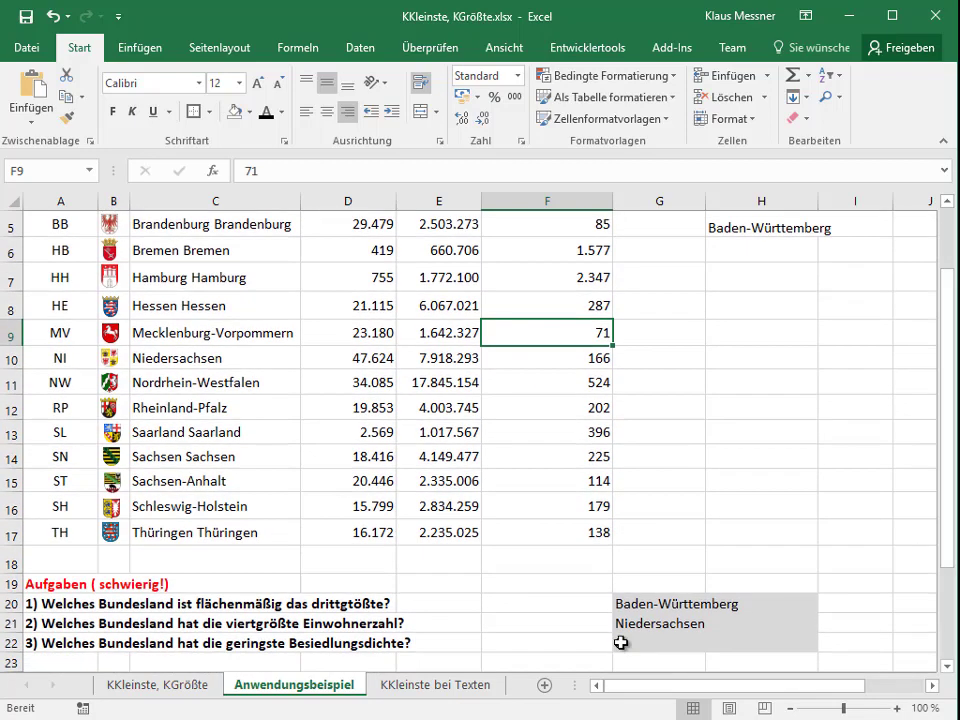
{"action": "left_click", "coordinate": [640, 645]}
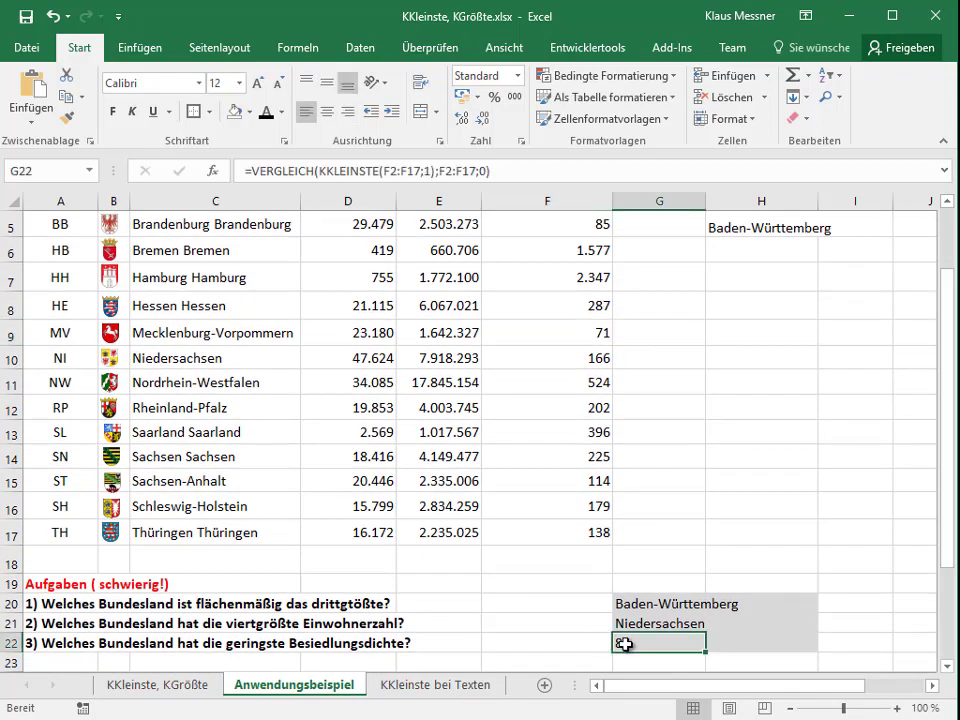
Wrap G22's VERGLEICH formula in INDEX over C2:C17 so it returns Mecklenburg-Vorpommern
{"action": "left_click", "coordinate": [250, 171]}
{"action": "type", "text": "Index"}
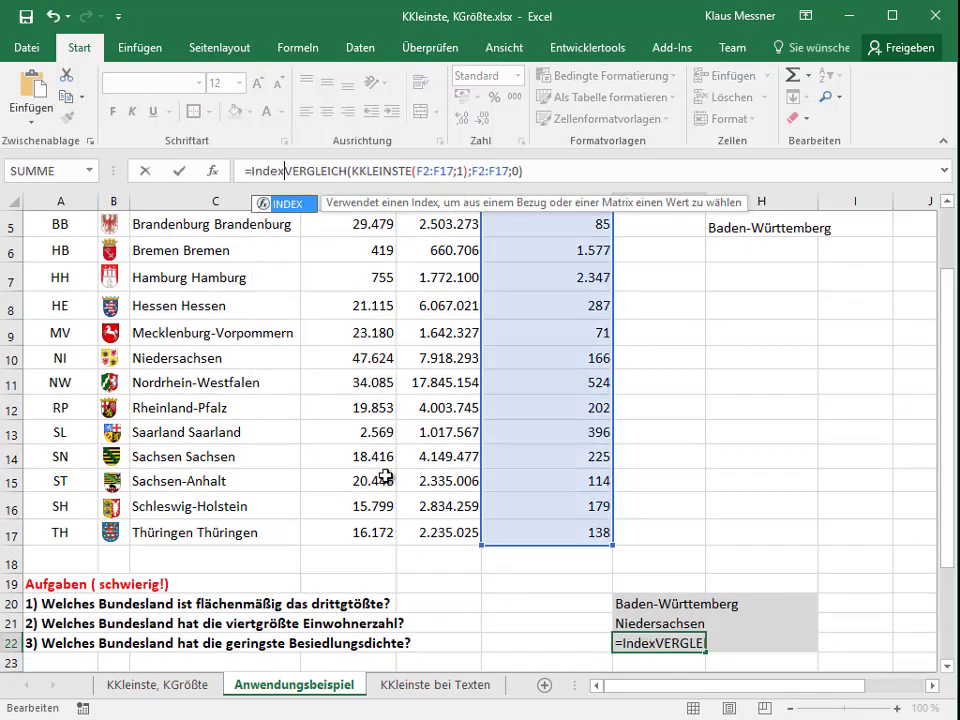
{"action": "type", "text": "("}
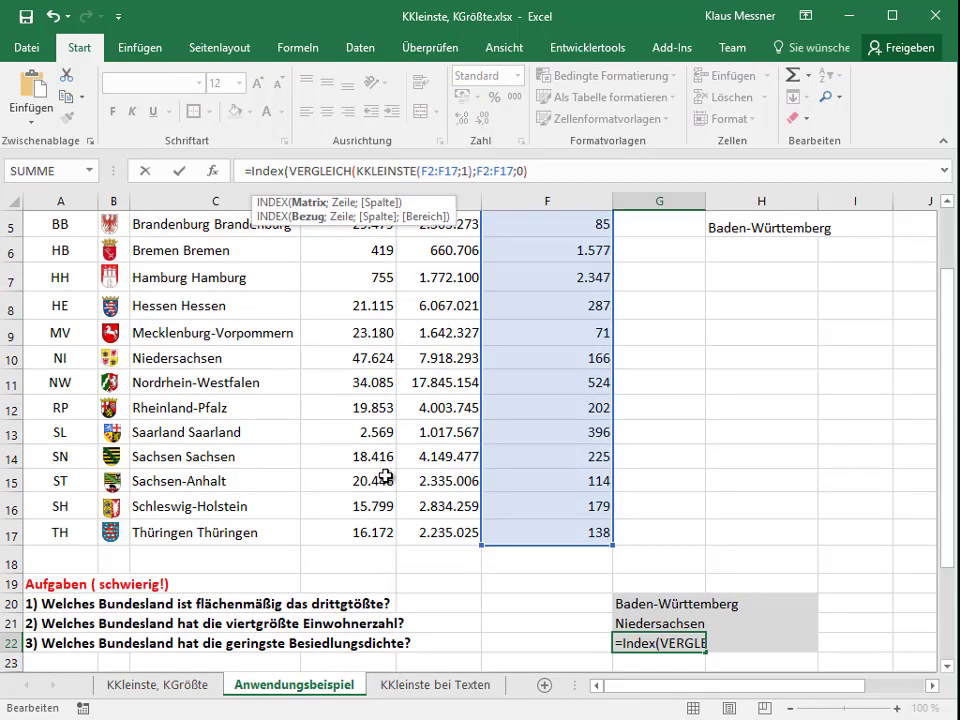
{"action": "left_click_drag", "start_coordinate": [950, 444], "coordinate": [950, 368]}
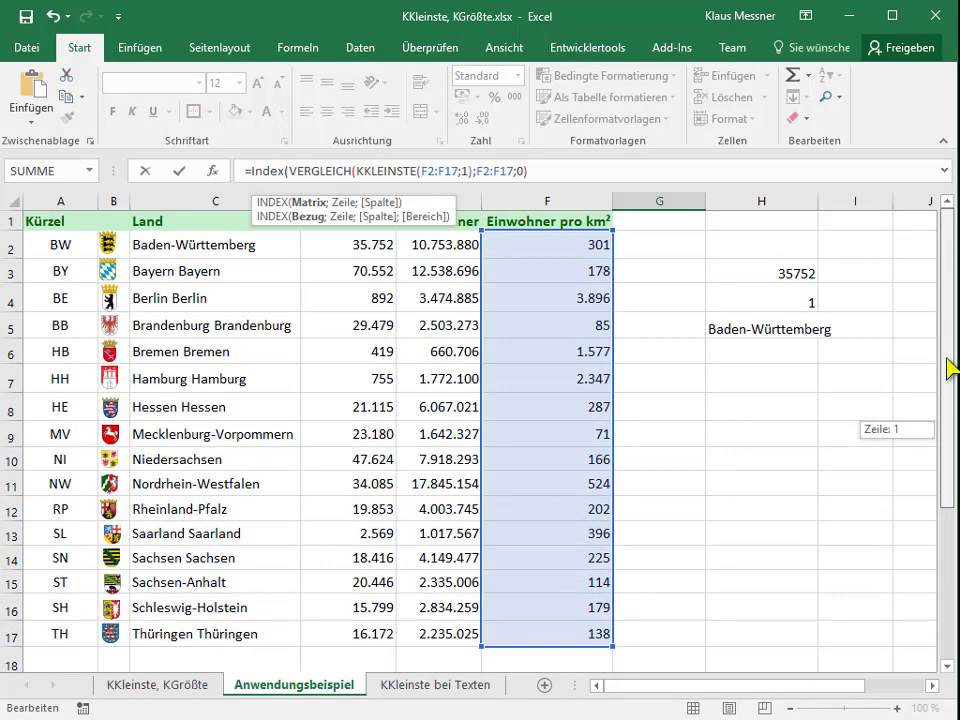
{"action": "left_click_drag", "start_coordinate": [195, 245], "coordinate": [192, 634]}
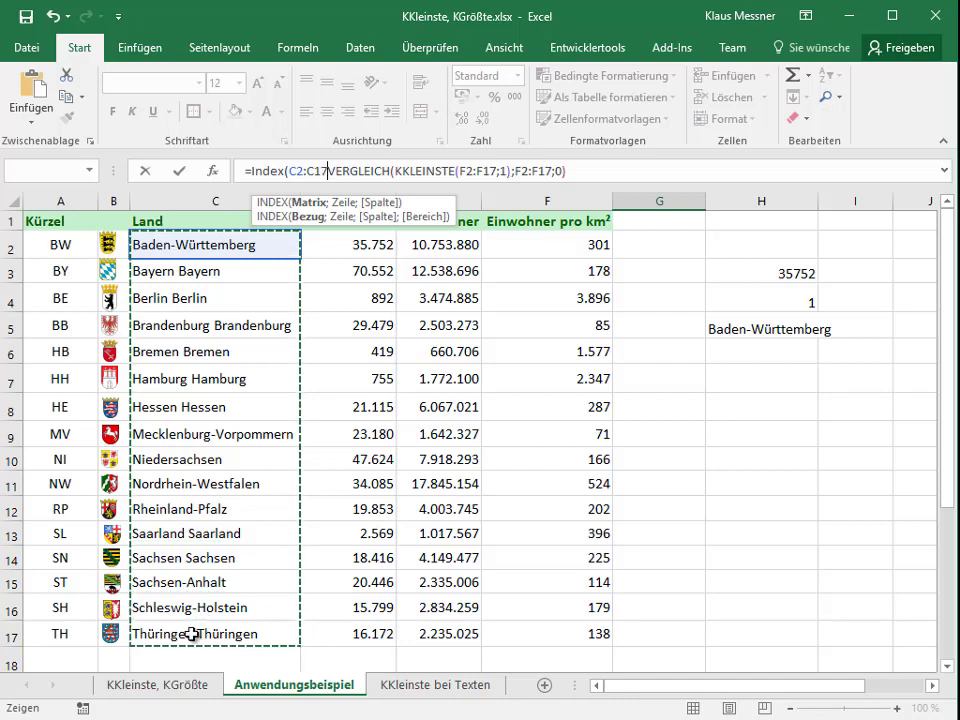
{"action": "type", "text": ";"}
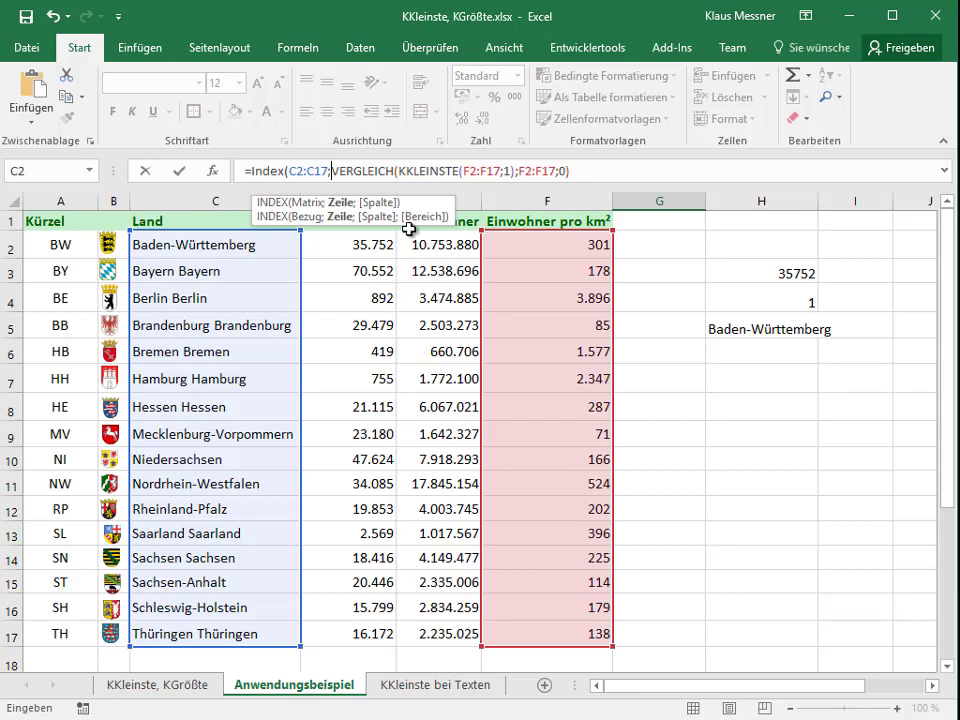
{"action": "left_click", "coordinate": [603, 170]}
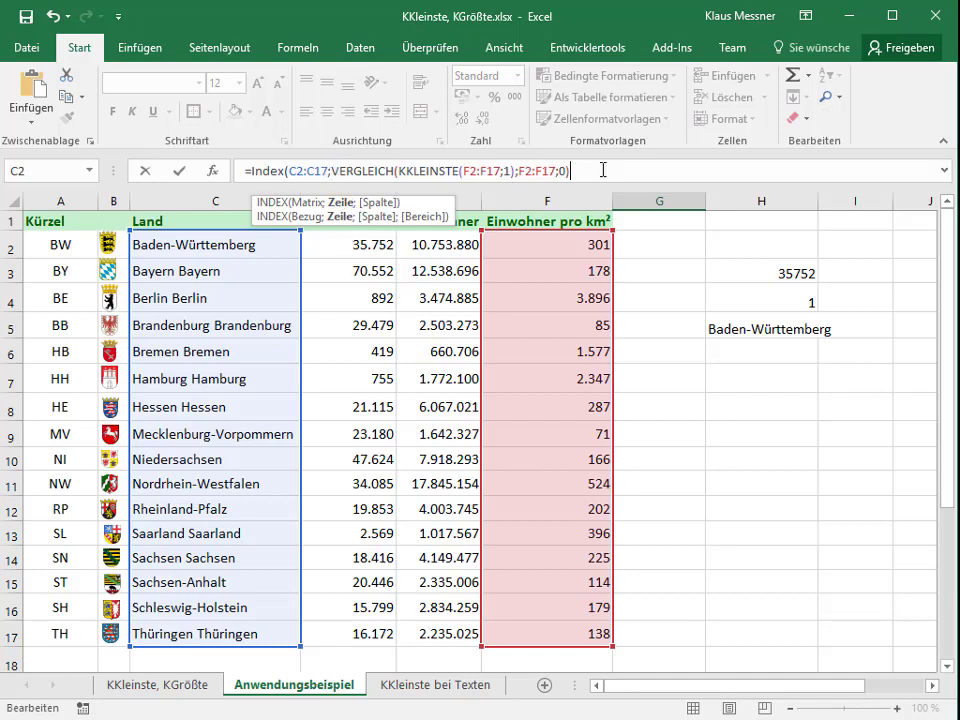
{"action": "type", "text": ")"}
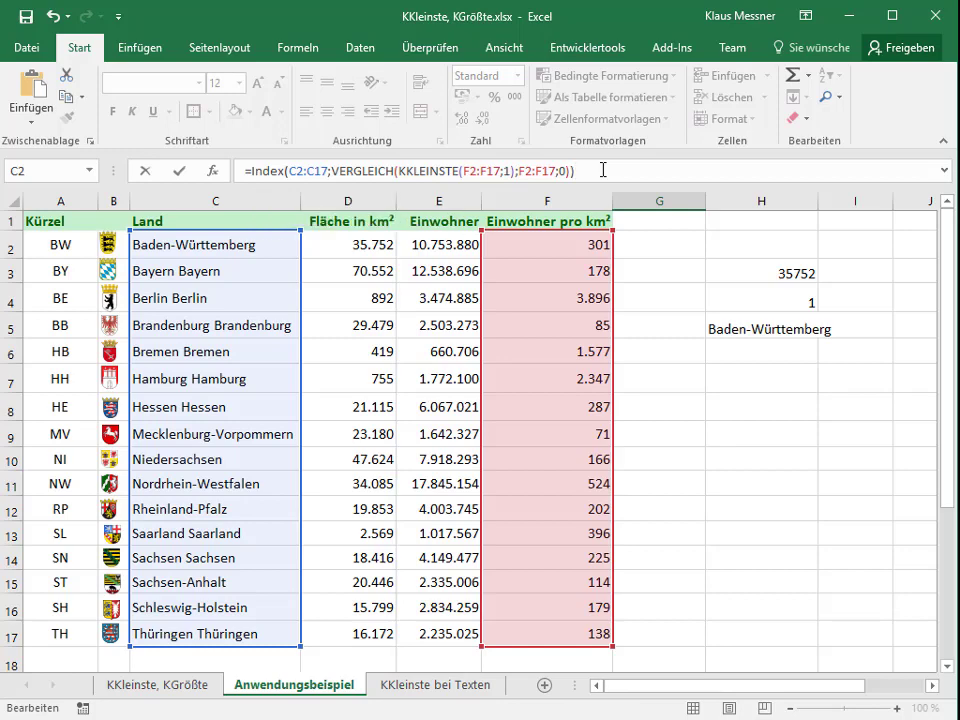
{"action": "key", "text": "ctrl+Return"}
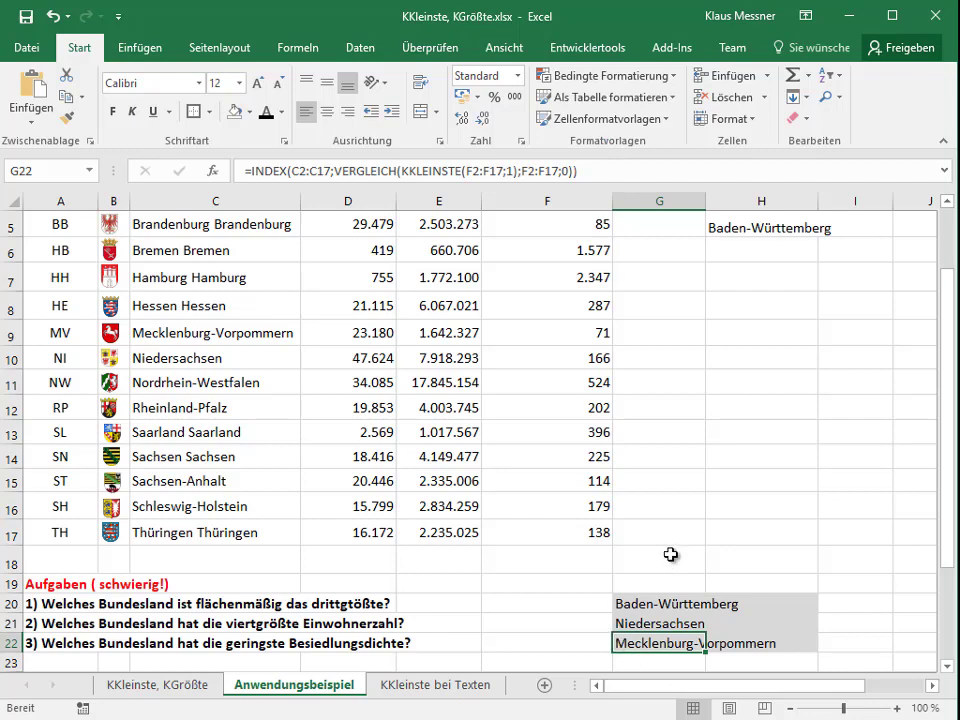
{"action": "scroll", "coordinate": [670, 554], "scroll_direction": "up", "scroll_amount": 1}
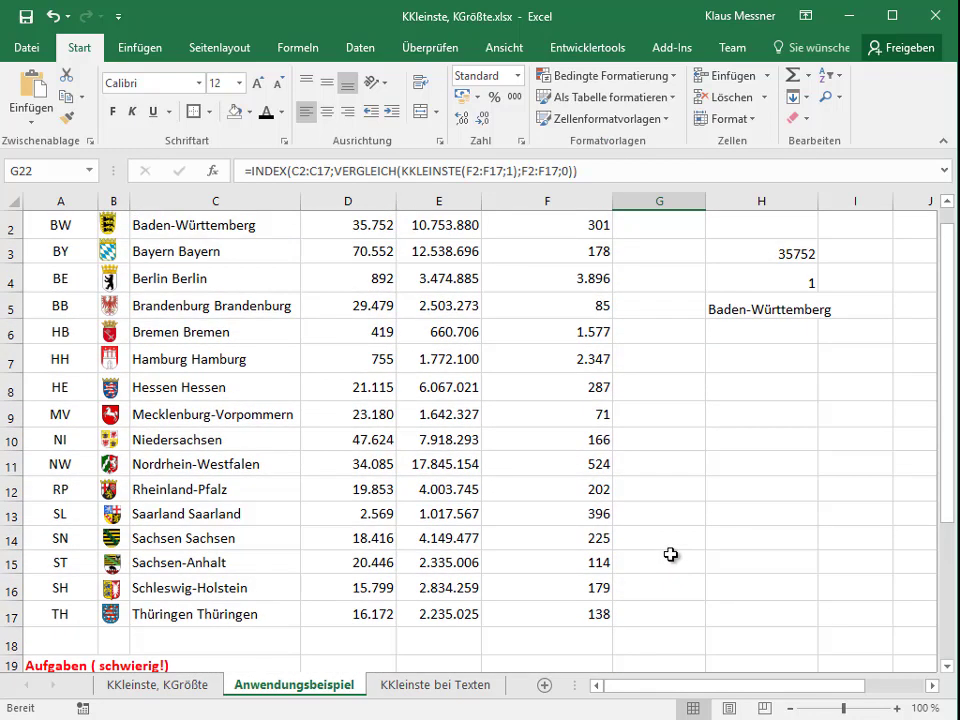
{"action": "scroll", "coordinate": [670, 554], "scroll_direction": "up", "scroll_amount": 1}
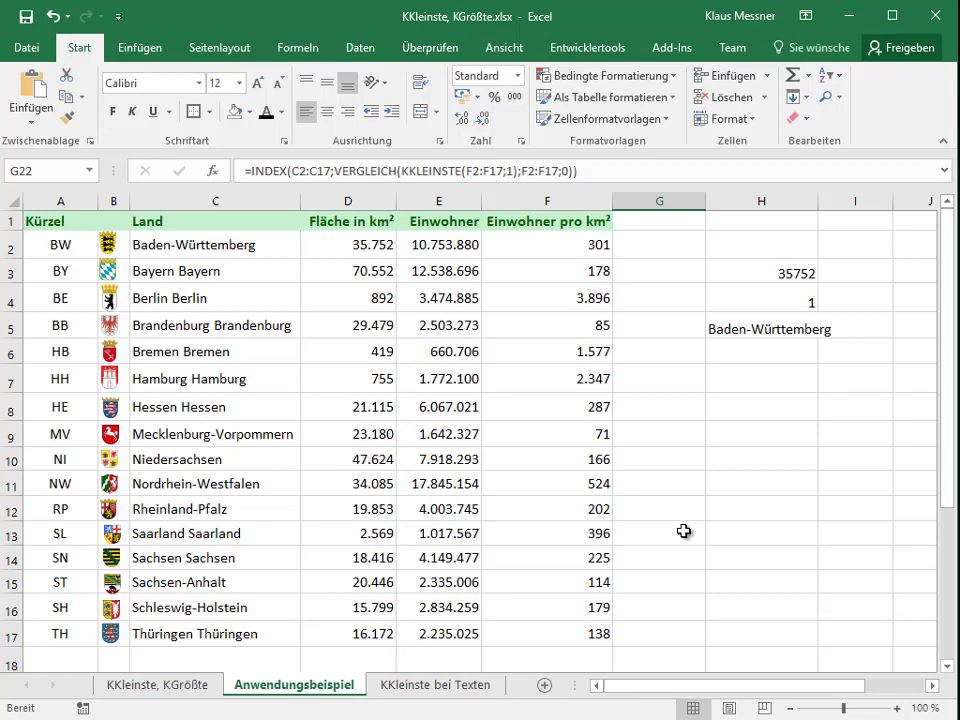
{"action": "scroll", "coordinate": [694, 523], "scroll_direction": "down", "scroll_amount": 2}
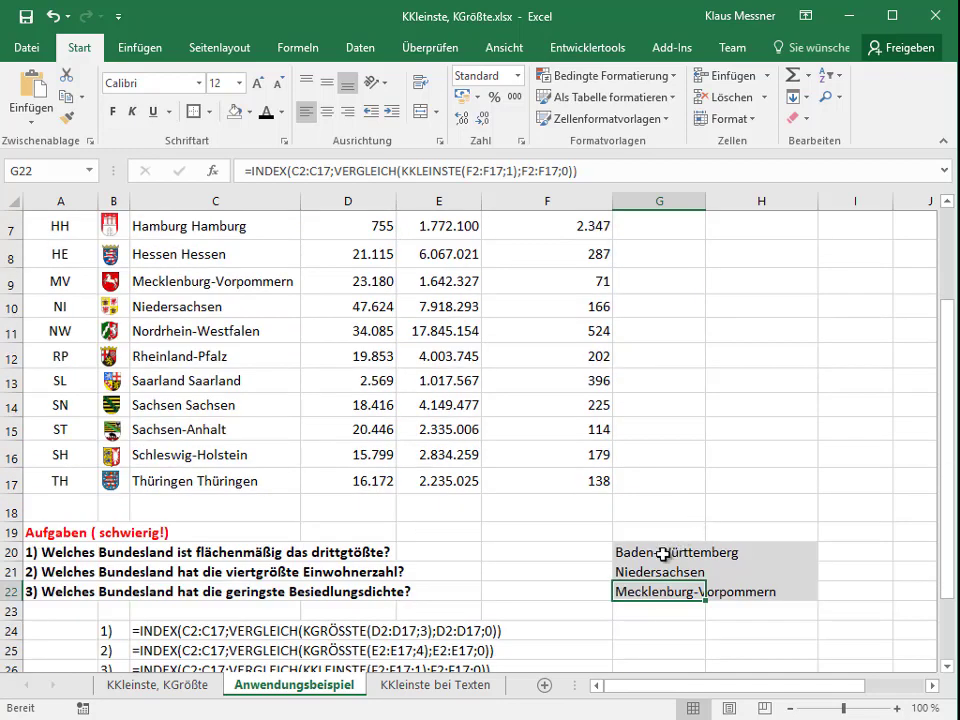
{"action": "left_click", "coordinate": [663, 553]}
{"action": "left_click", "coordinate": [636, 572]}
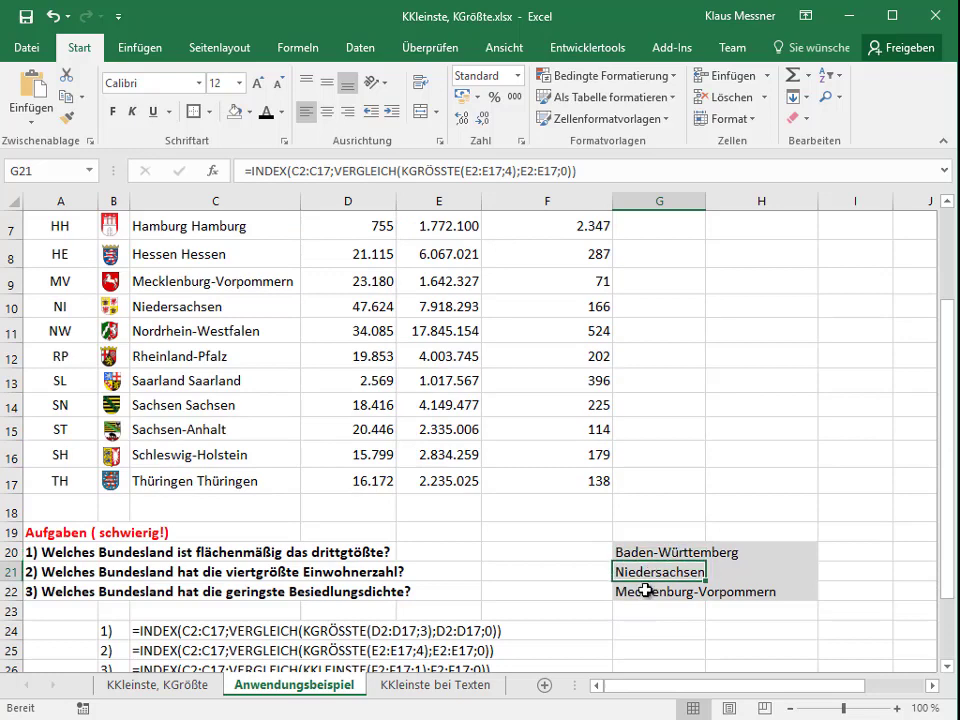
{"action": "left_click", "coordinate": [645, 591]}
{"action": "scroll", "coordinate": [746, 433], "scroll_direction": "down", "scroll_amount": 2}
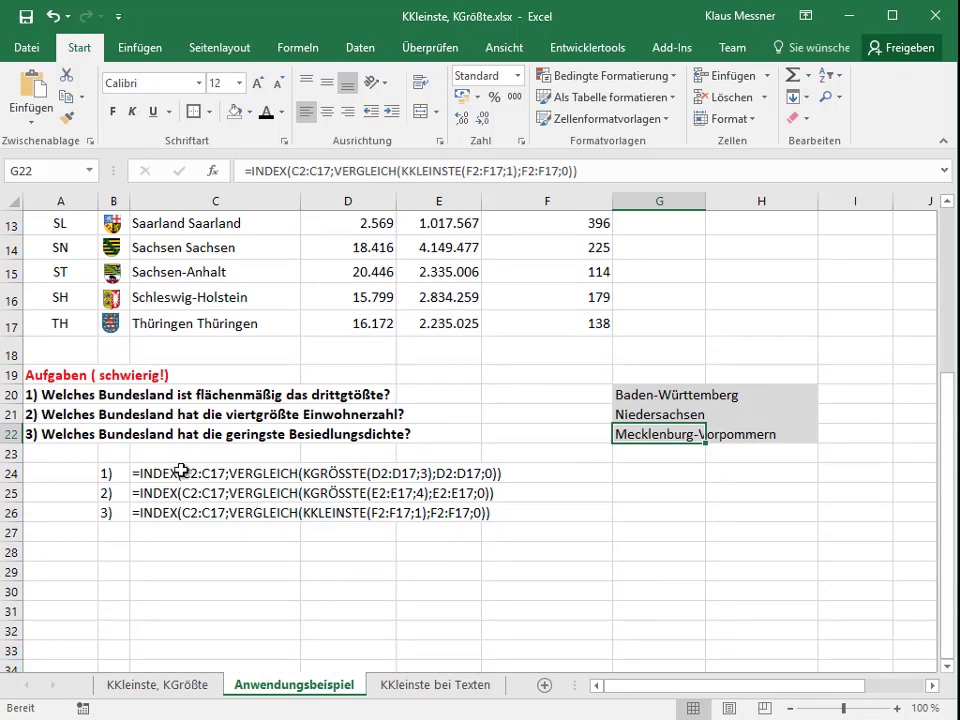